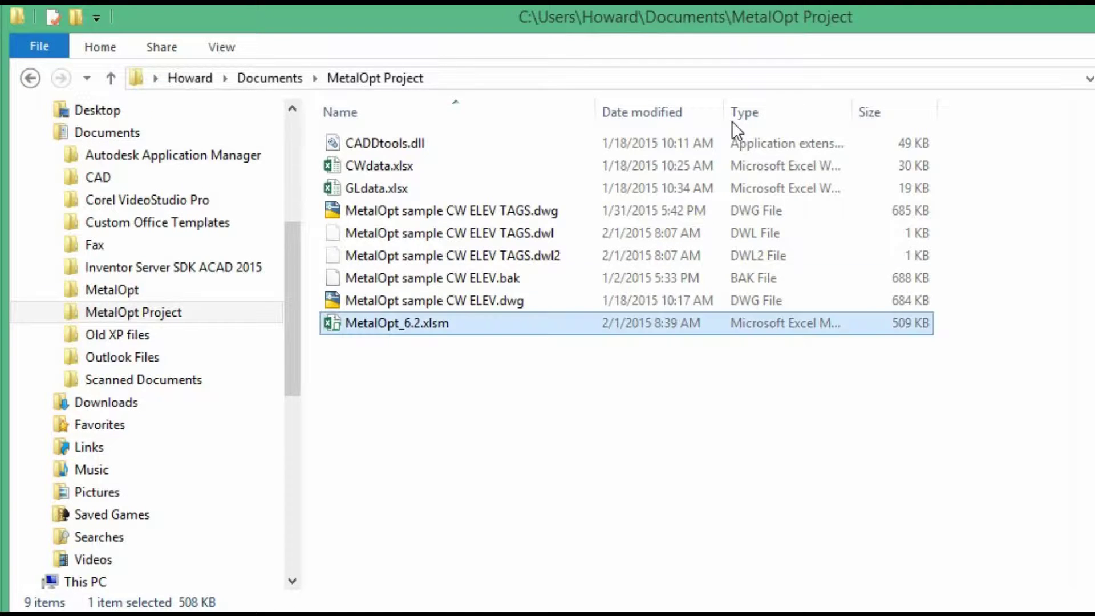
Open MetalOpt_6.2.xlsm from the MetalOpt Project folder in Excel.
{"action": "double_click", "coordinate": [377, 324]}
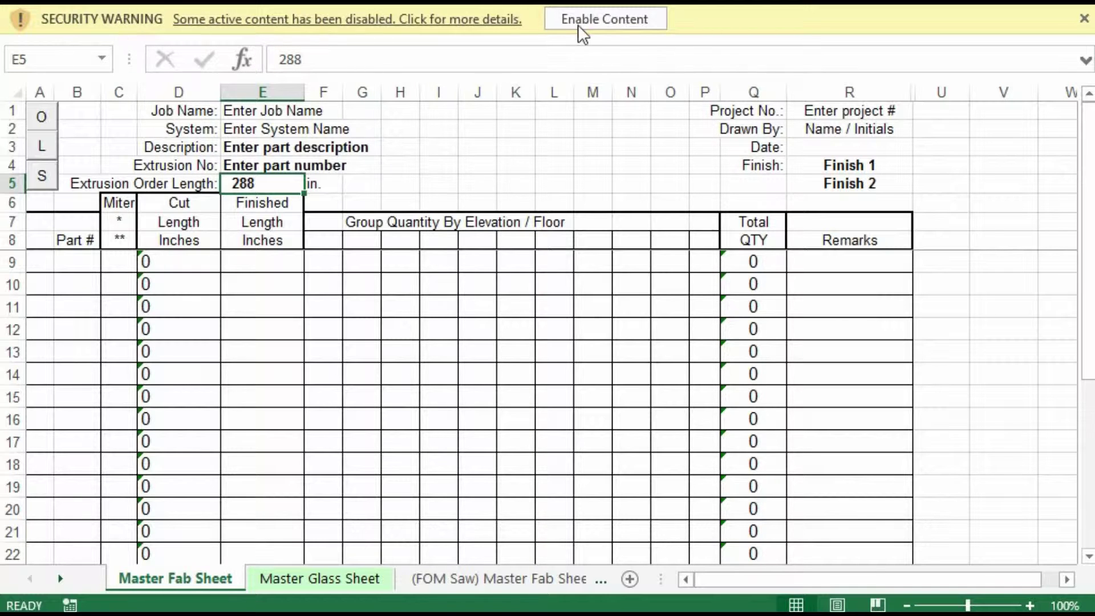
Enable the workbook's macros and dismiss the MetalOpt splash notice.
{"action": "left_click", "coordinate": [599, 26]}
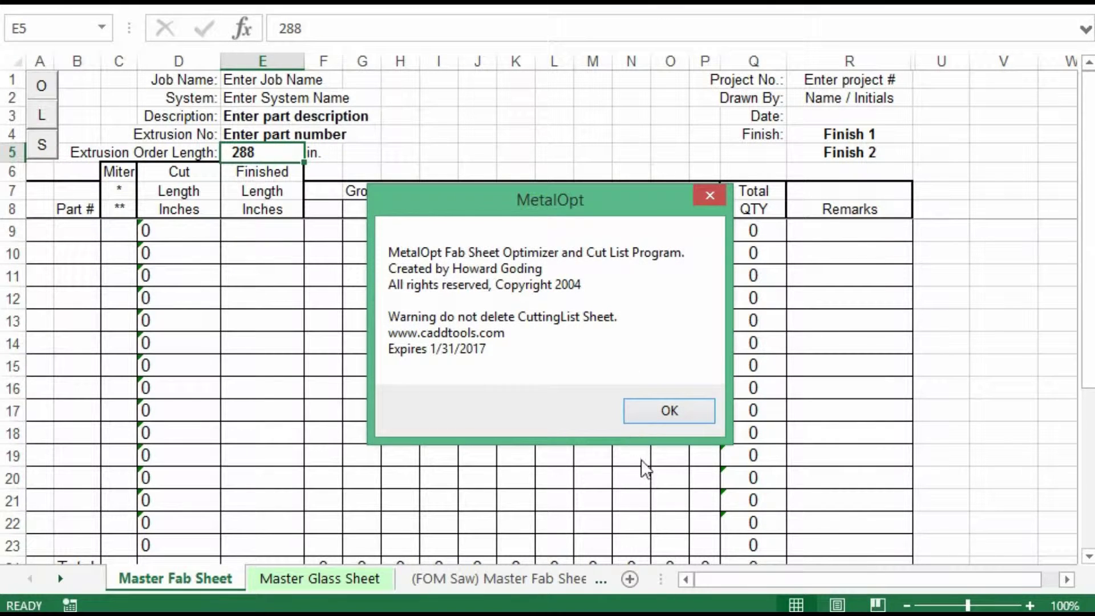
{"action": "left_click", "coordinate": [672, 412]}
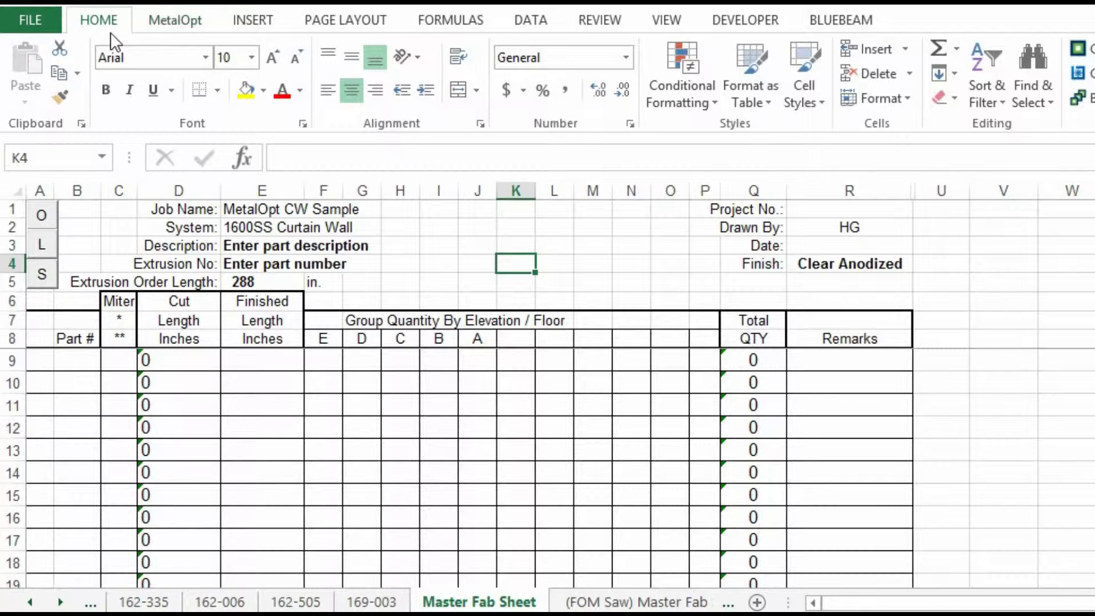
Show the MetalOpt ribbon with its Optimize, cut list and import/export commands.
{"action": "left_click", "coordinate": [175, 20]}
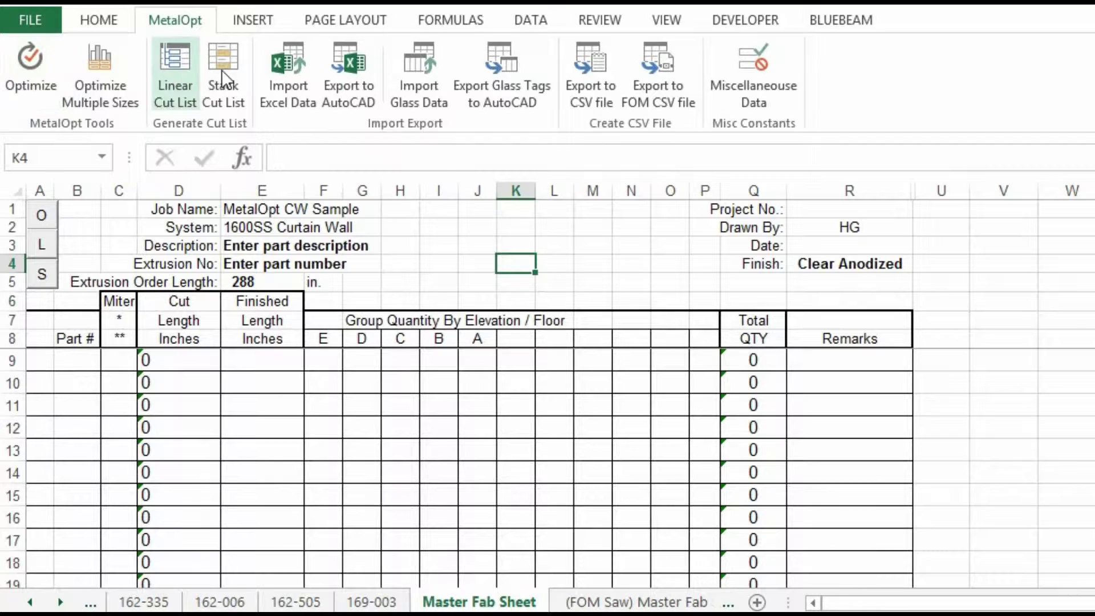
{"action": "left_click", "coordinate": [747, 63]}
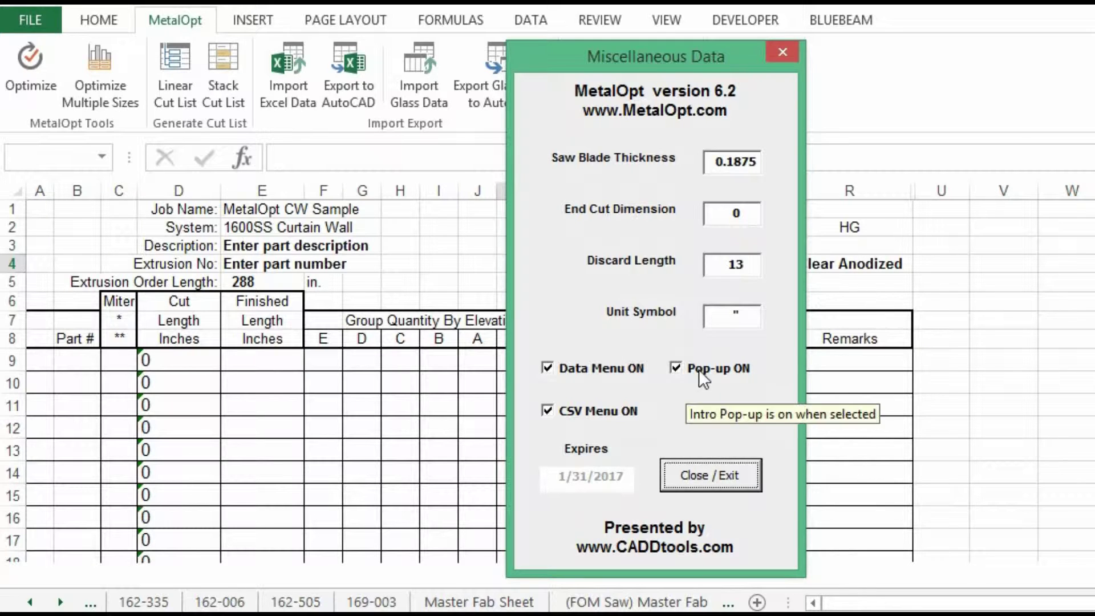
{"action": "left_click", "coordinate": [677, 368]}
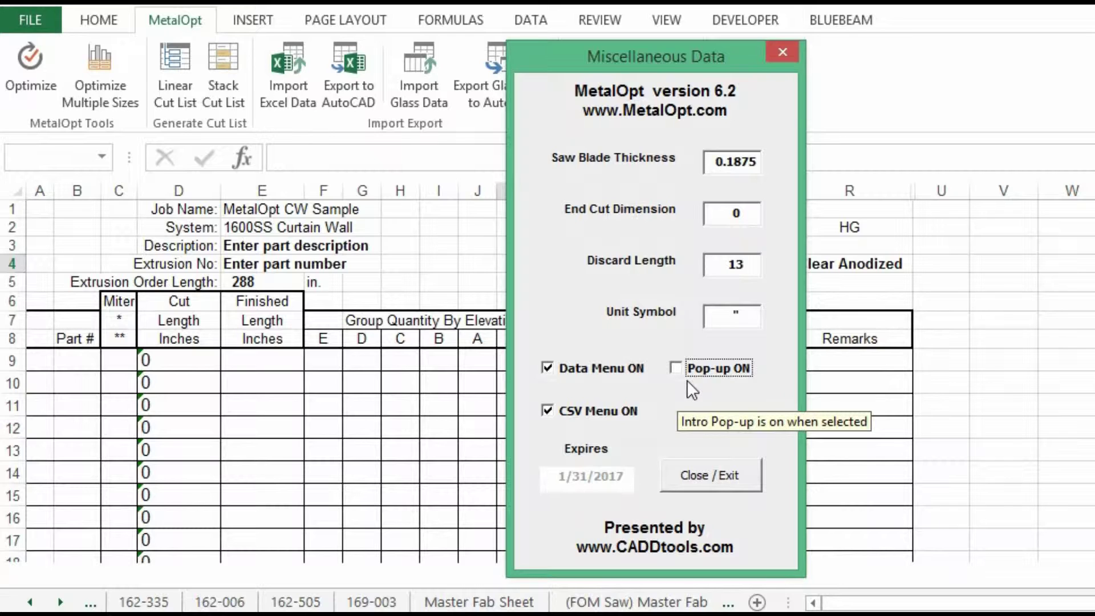
{"action": "left_click", "coordinate": [674, 369]}
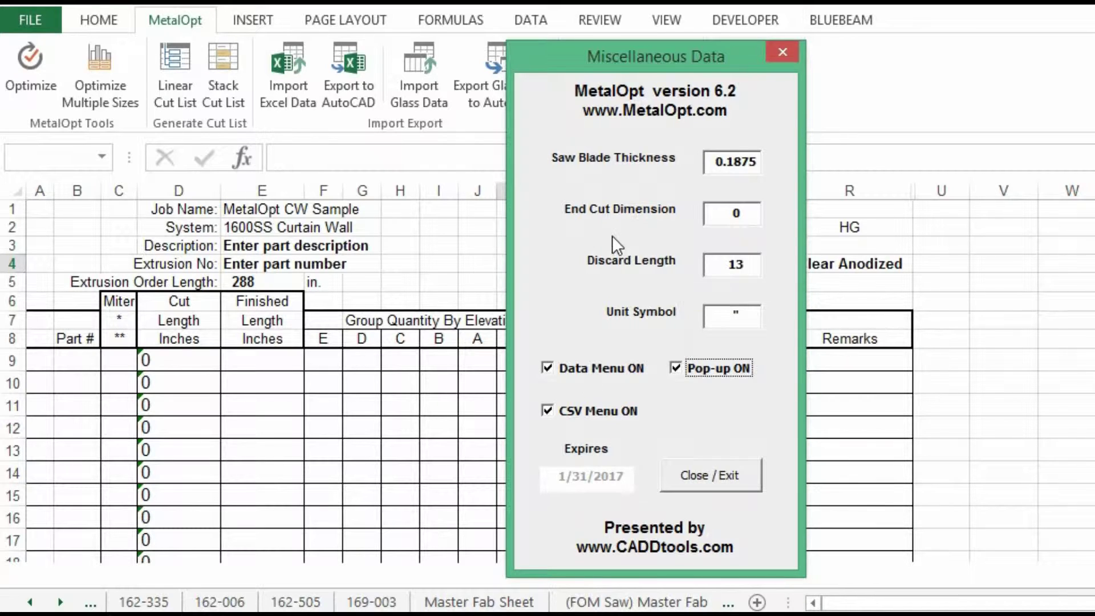
{"action": "left_click", "coordinate": [707, 481]}
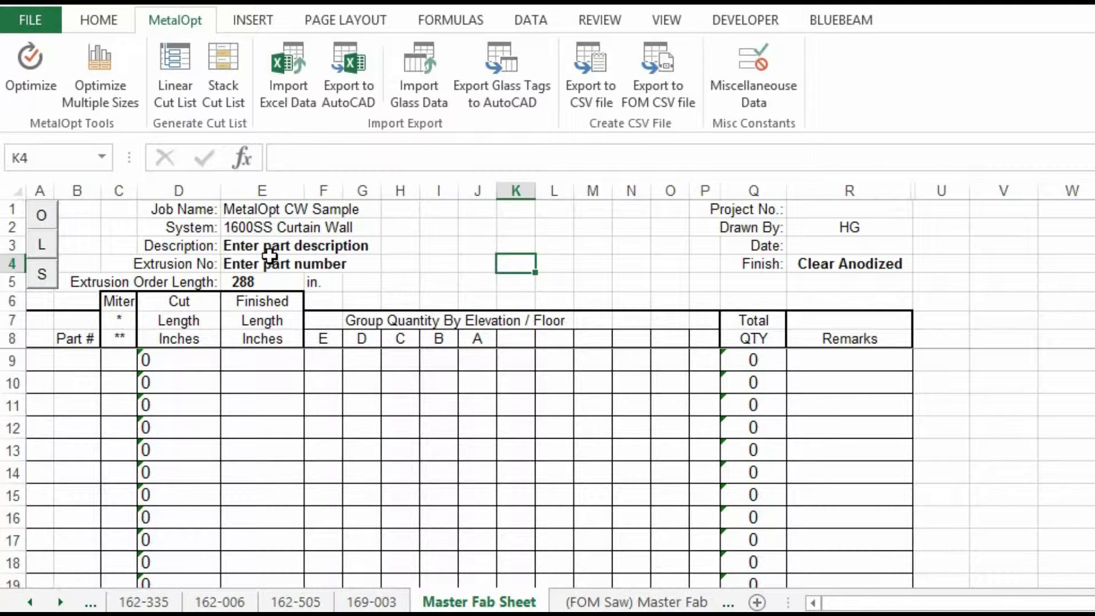
On sheet 169-003, raise the extrusion order length in E5 to 336 in.
{"action": "left_click", "coordinate": [371, 602]}
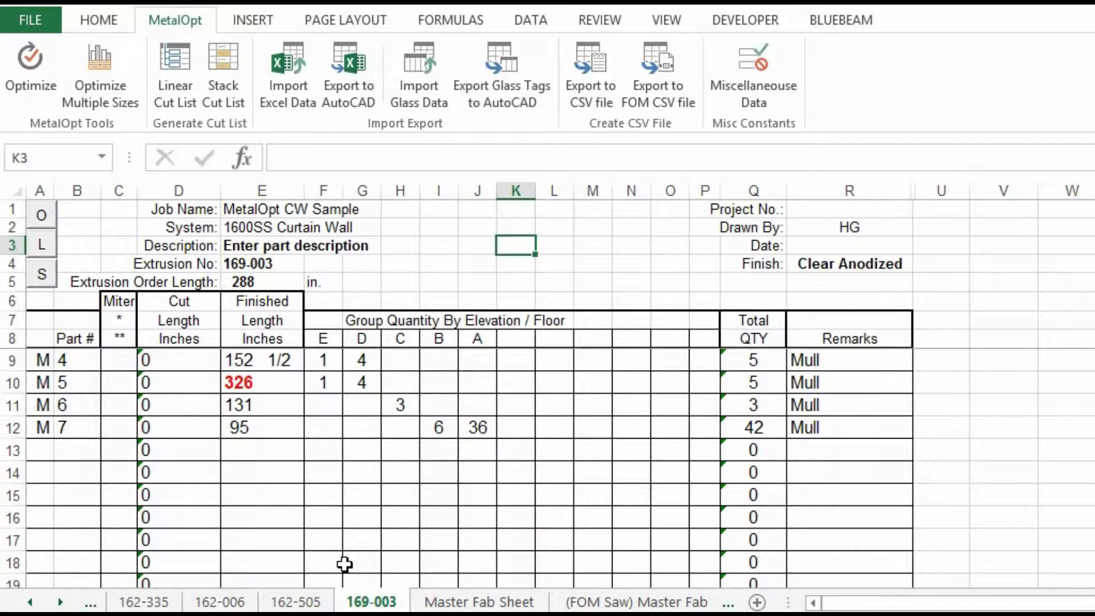
{"action": "left_click", "coordinate": [281, 361]}
{"action": "left_click", "coordinate": [253, 282]}
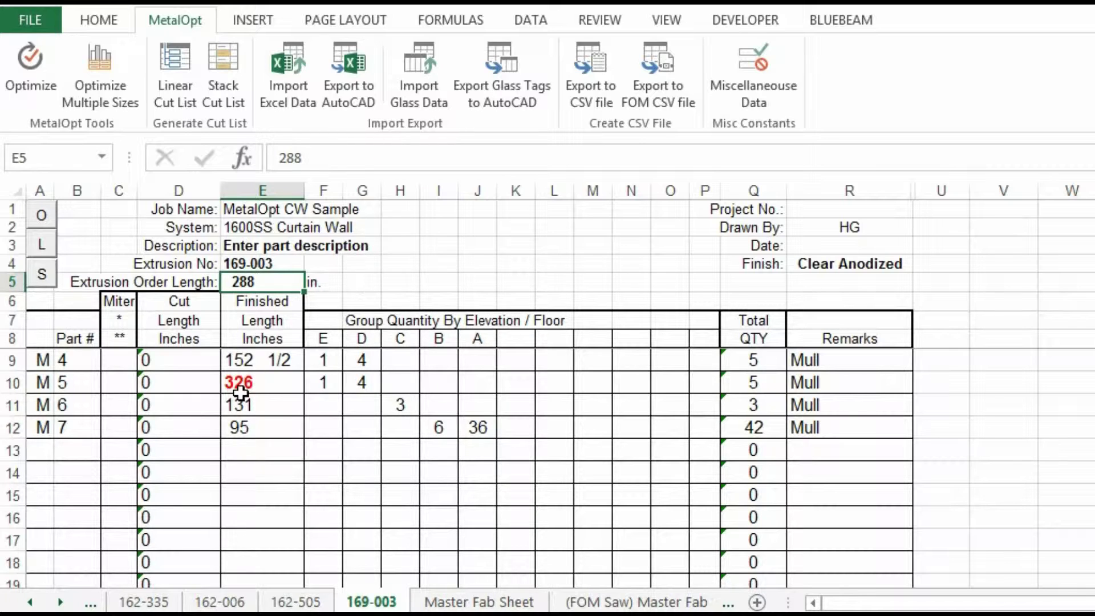
{"action": "left_click", "coordinate": [273, 386]}
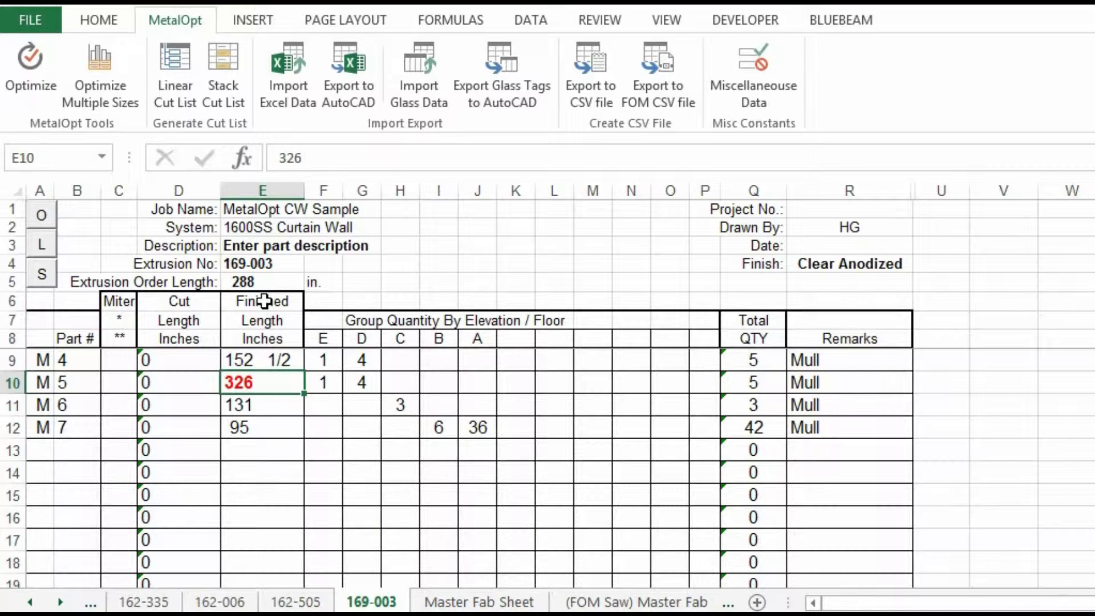
{"action": "left_click", "coordinate": [260, 281]}
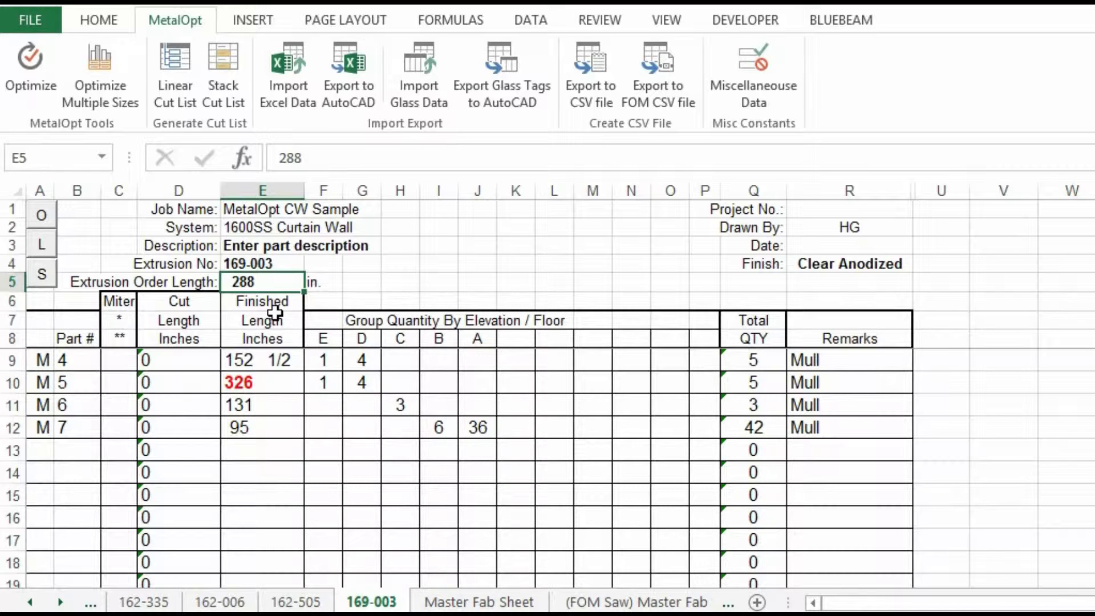
{"action": "type", "text": "336"}
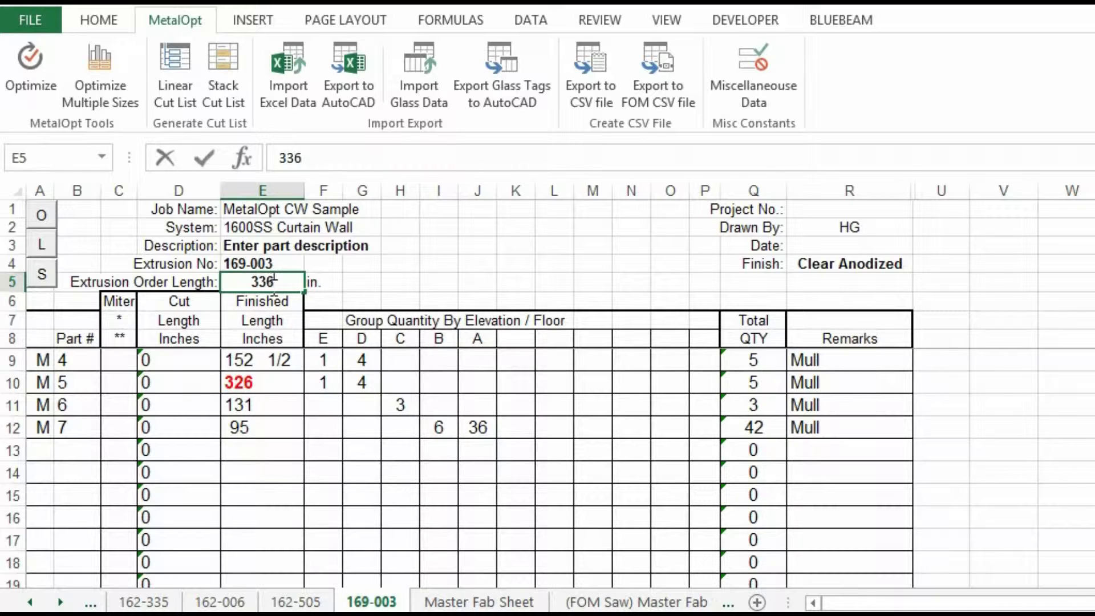
{"action": "key", "text": "Return"}
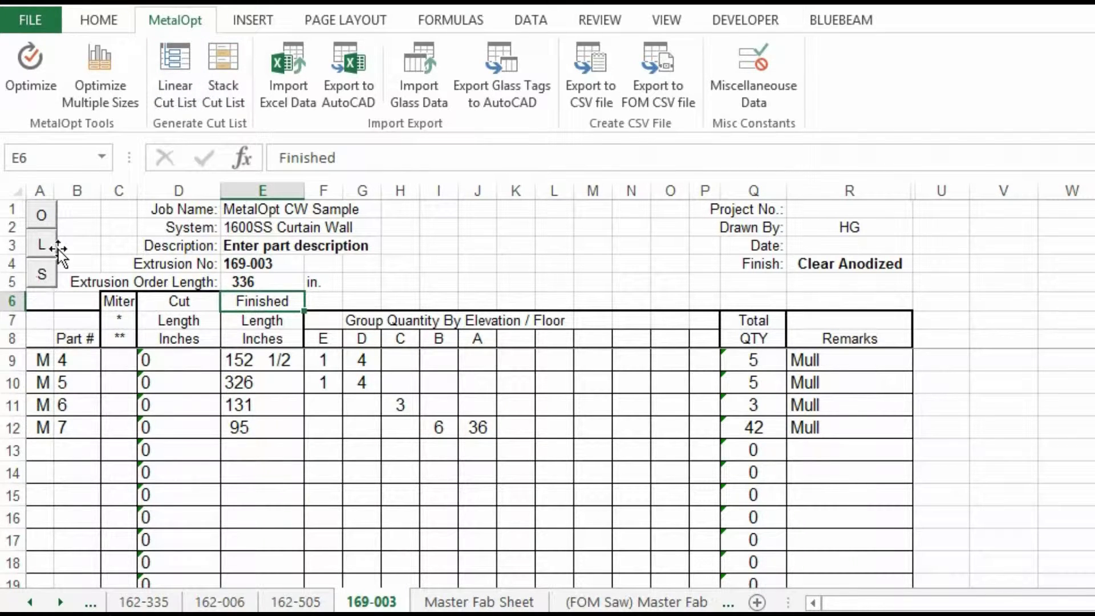
Optimize the 169-003 Mull parts and review the totals: 23 bars at 336", 12.30% scrap.
{"action": "left_click", "coordinate": [33, 60]}
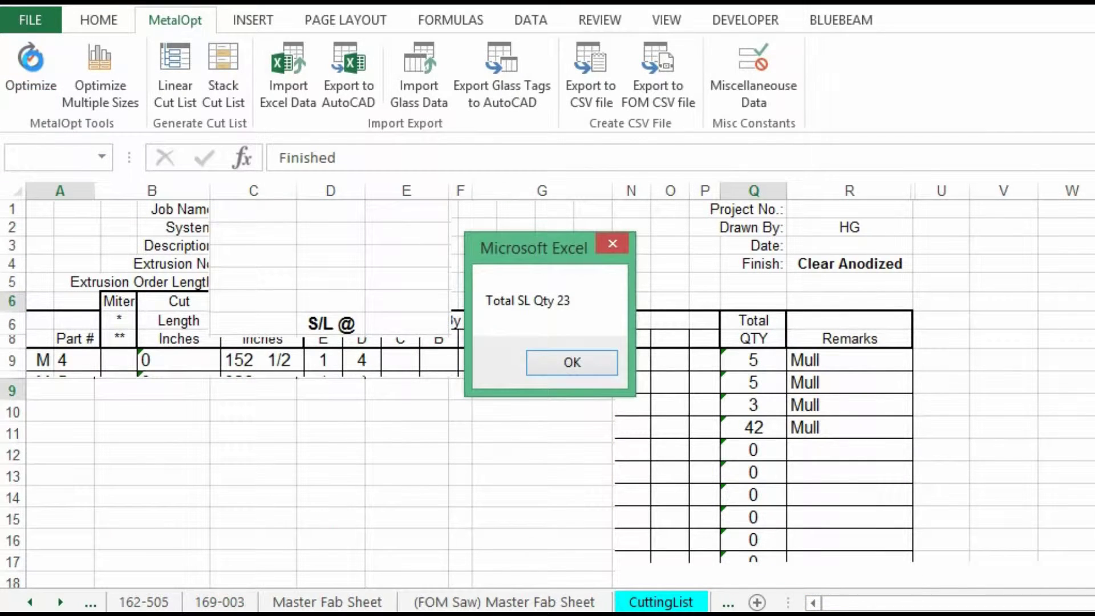
{"action": "left_click", "coordinate": [565, 362]}
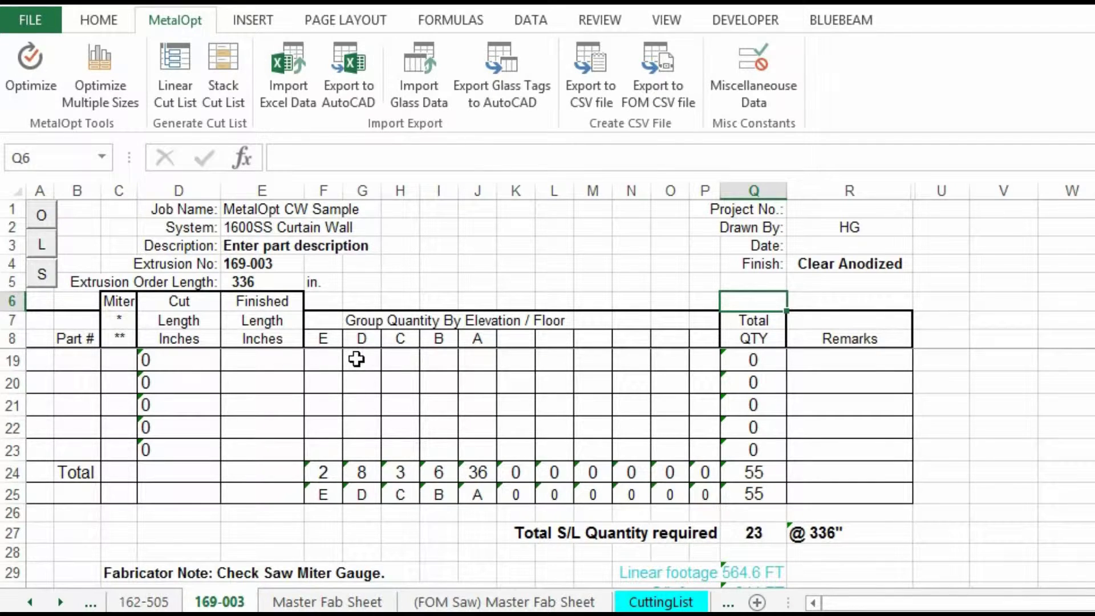
{"action": "scroll", "coordinate": [356, 359], "scroll_direction": "down", "scroll_amount": 3}
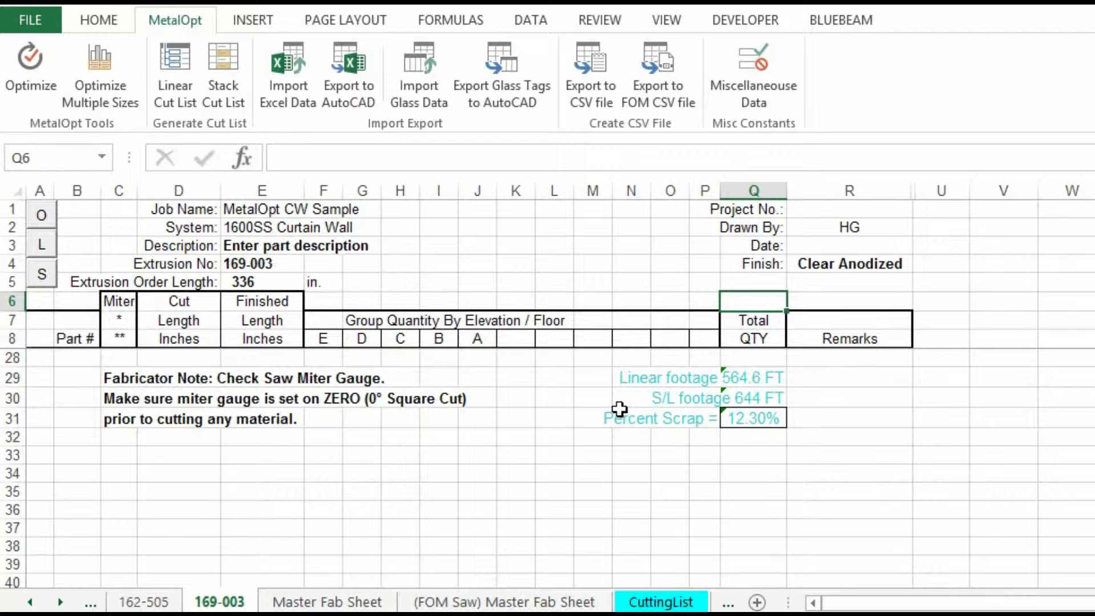
{"action": "scroll", "coordinate": [557, 408], "scroll_direction": "up", "scroll_amount": 6}
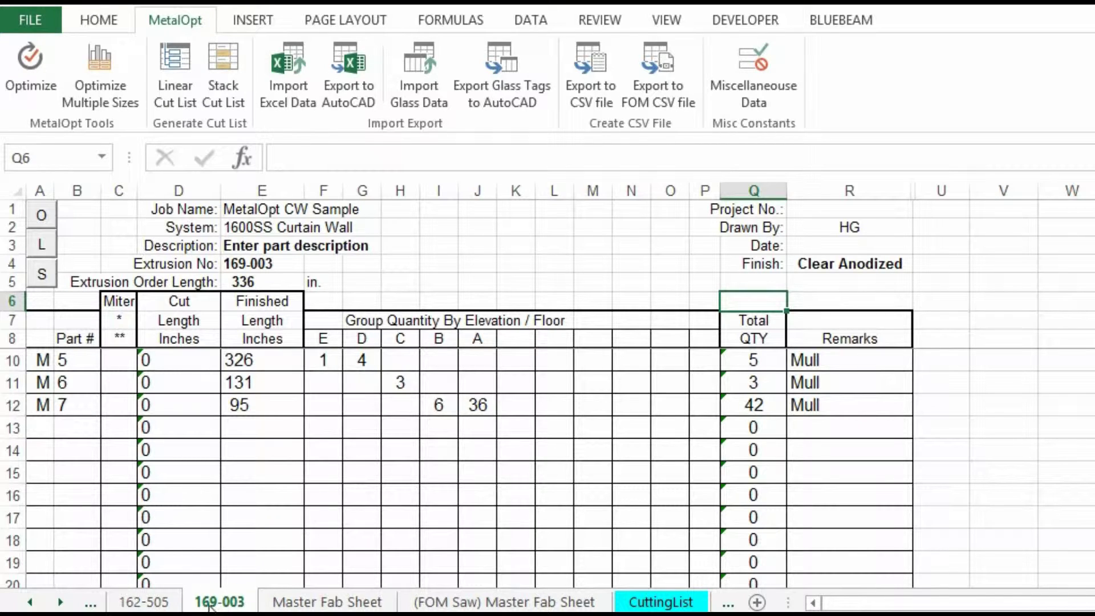
On the 162-505 sheet, set the extrusion order length in E5 to 336 in.
{"action": "left_click", "coordinate": [144, 602]}
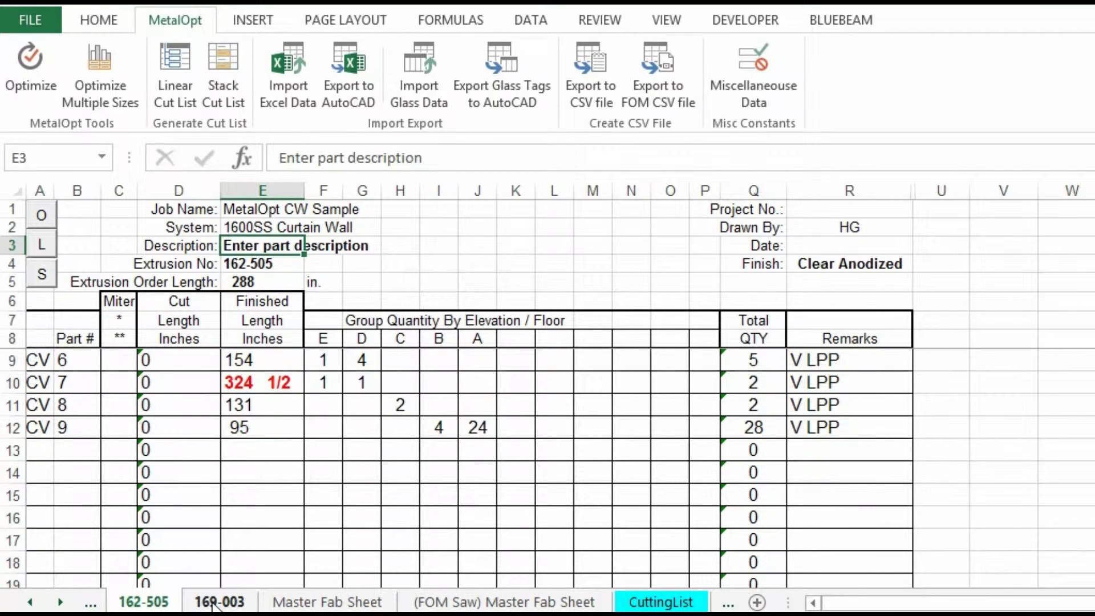
{"action": "left_click", "coordinate": [213, 603]}
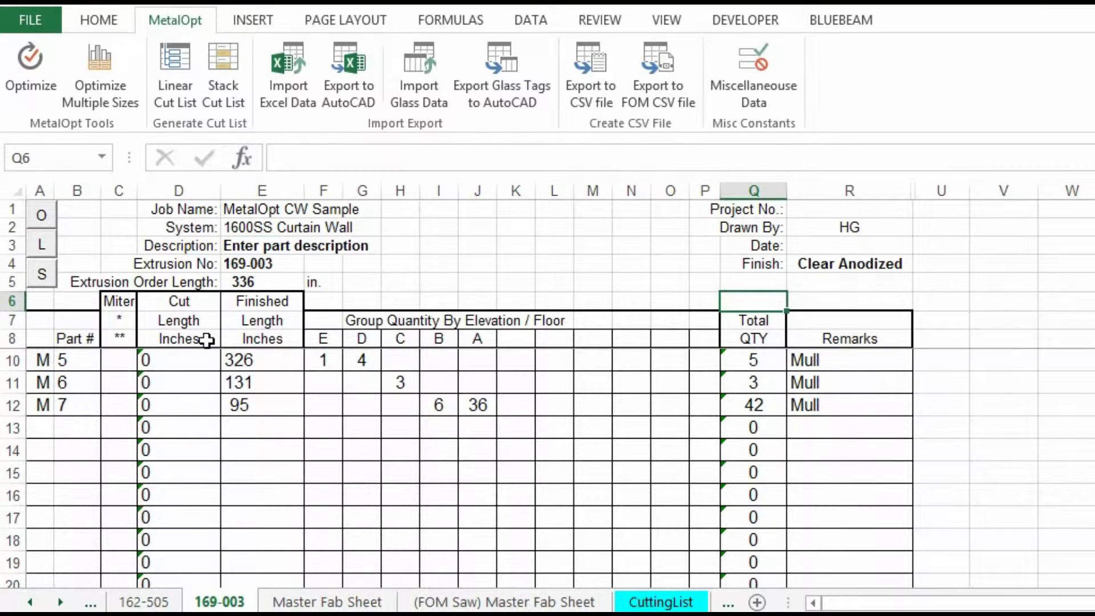
{"action": "left_click", "coordinate": [143, 602]}
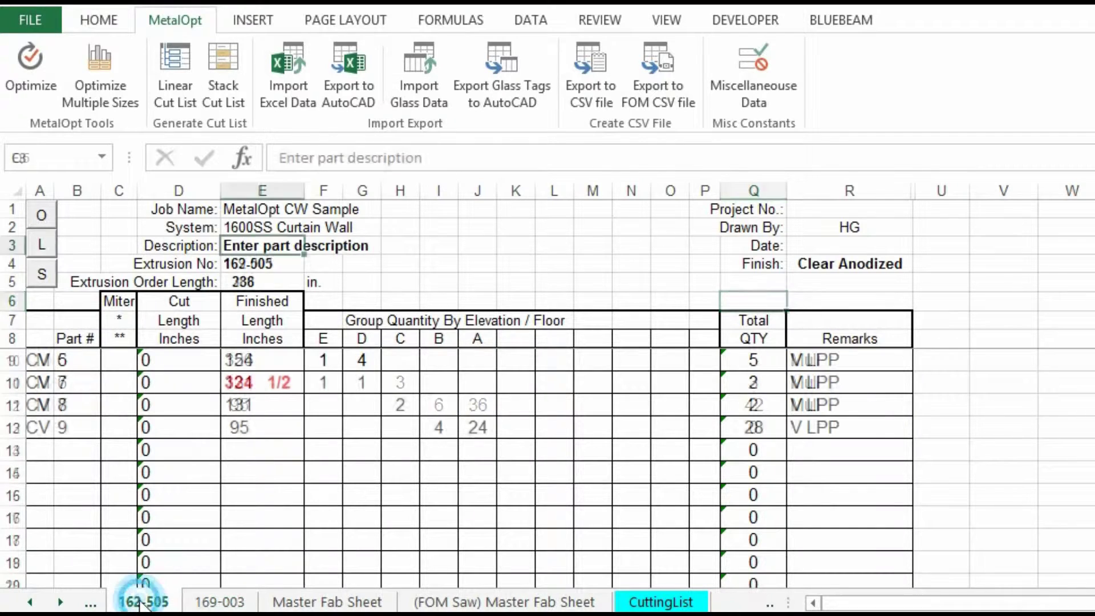
{"action": "left_click", "coordinate": [253, 280]}
{"action": "type", "text": "336"}
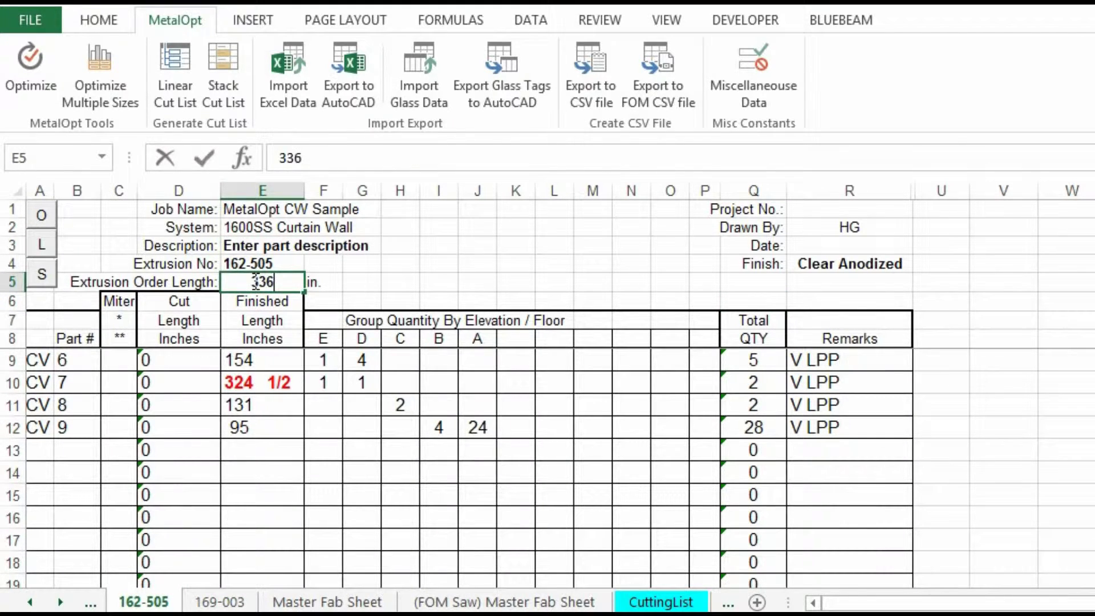
{"action": "key", "text": "Return"}
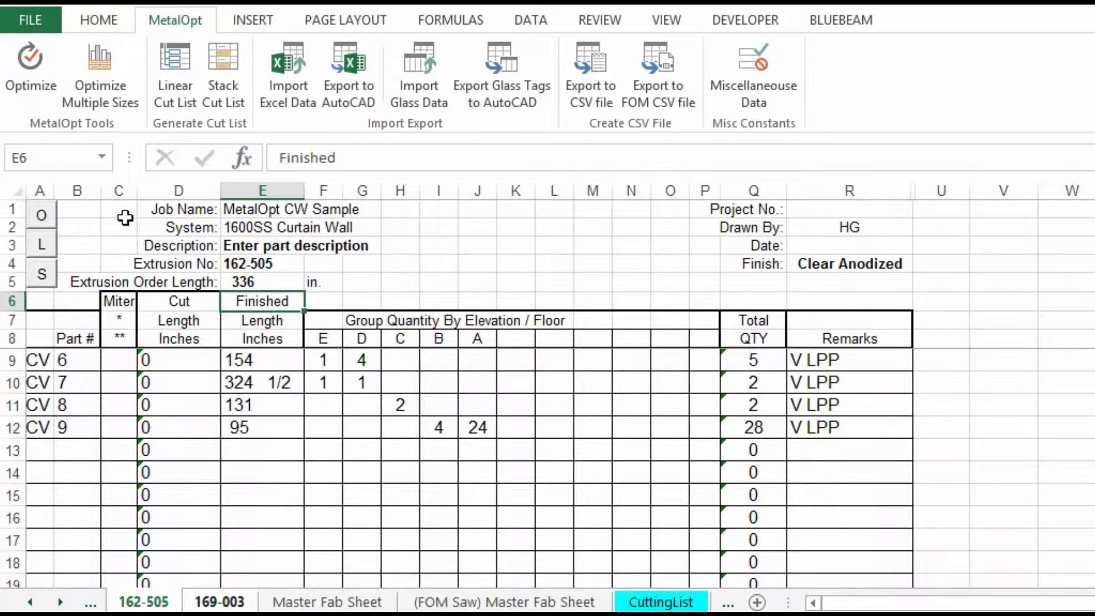
Optimize the 162-505 parts (15 bars at 336") and compare against 169-003.
{"action": "left_click", "coordinate": [31, 66]}
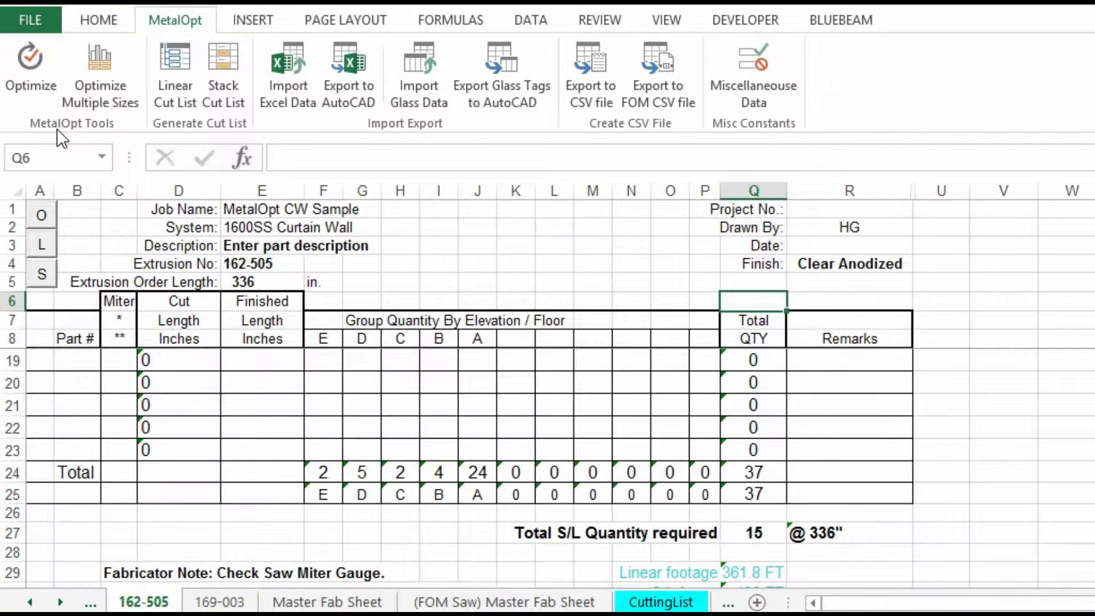
{"action": "left_click", "coordinate": [220, 602]}
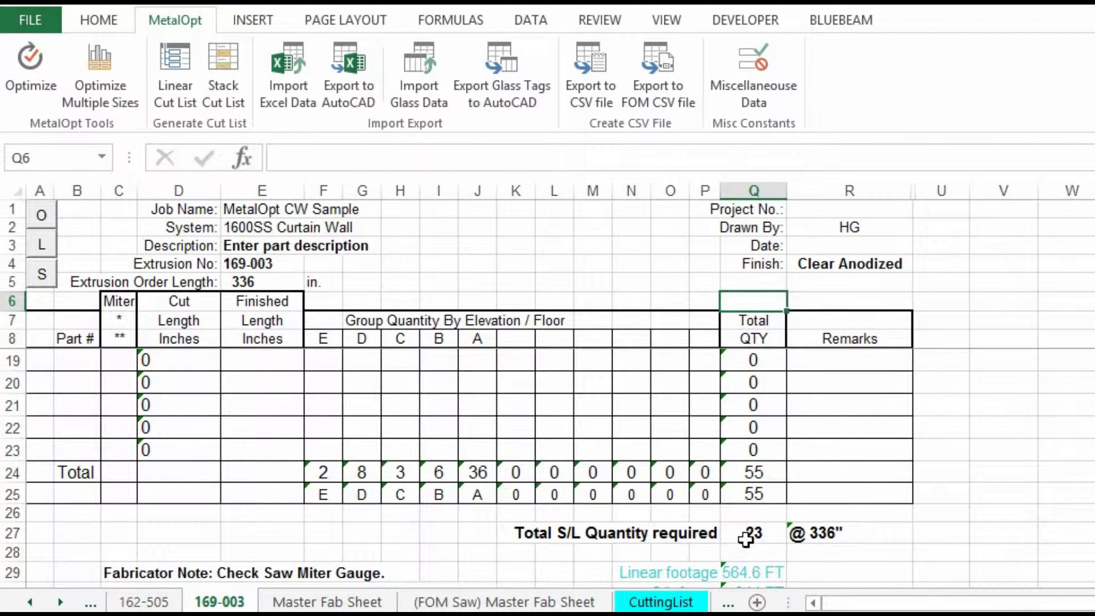
{"action": "left_click", "coordinate": [143, 602]}
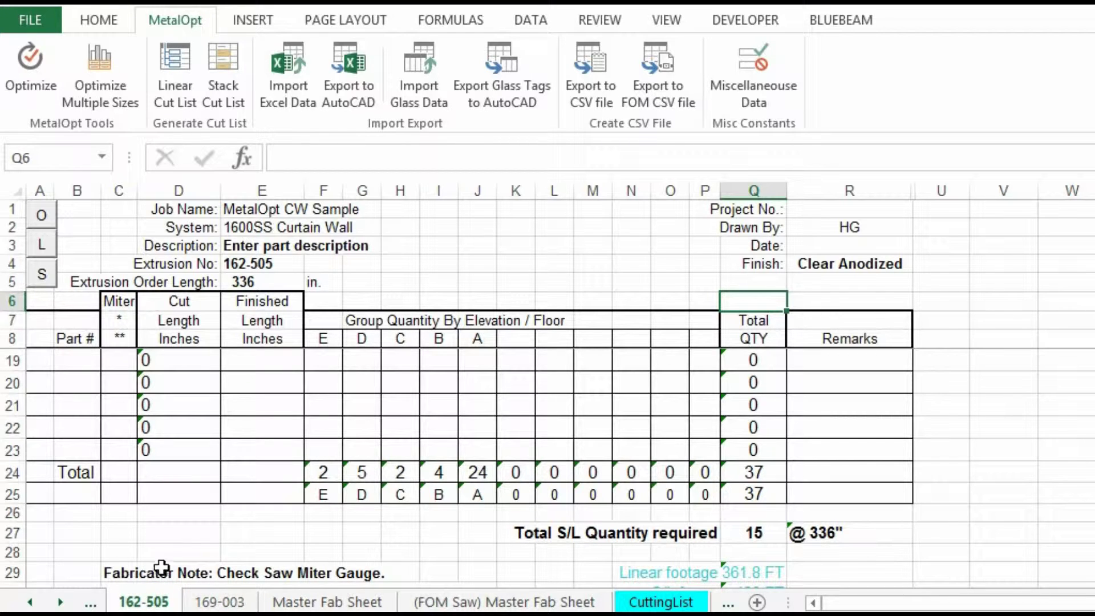
{"action": "left_click", "coordinate": [30, 599]}
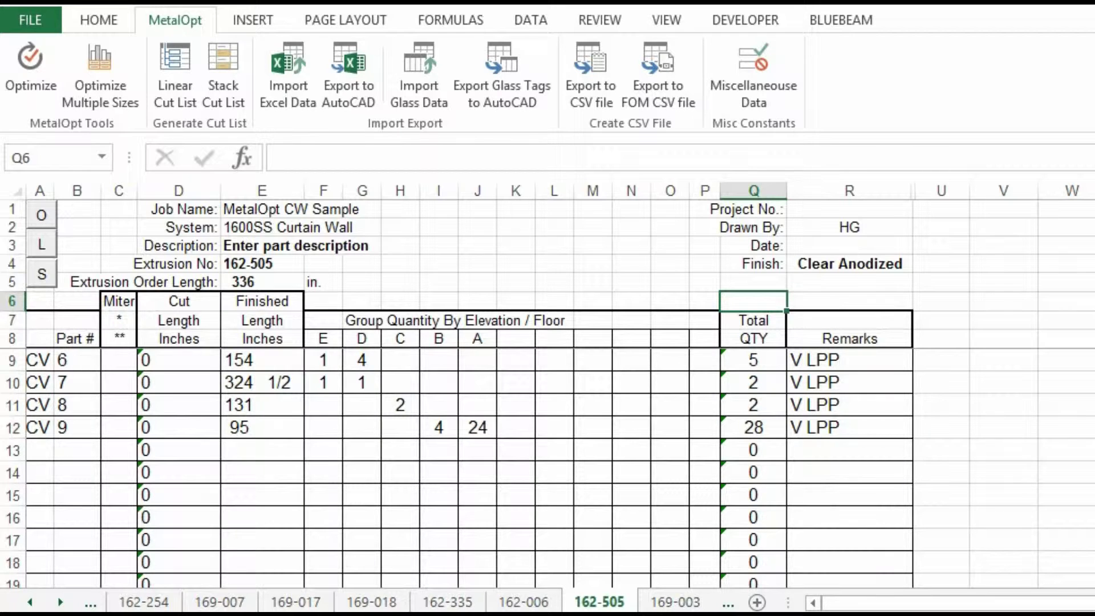
Go to the 169-018 head/sill sheet (288 in. order length) and start Optimize Multiple Sizes.
{"action": "left_click", "coordinate": [91, 90]}
{"action": "left_click", "coordinate": [446, 603]}
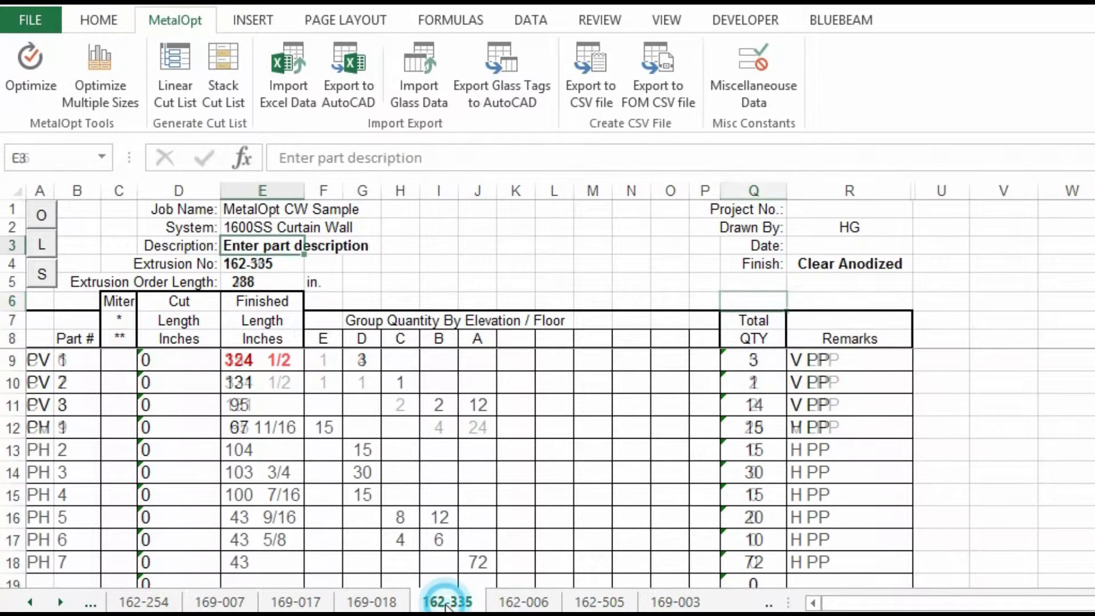
{"action": "left_click", "coordinate": [372, 603]}
{"action": "scroll", "coordinate": [345, 460], "scroll_direction": "down", "scroll_amount": 1}
{"action": "scroll", "coordinate": [346, 460], "scroll_direction": "up", "scroll_amount": 1}
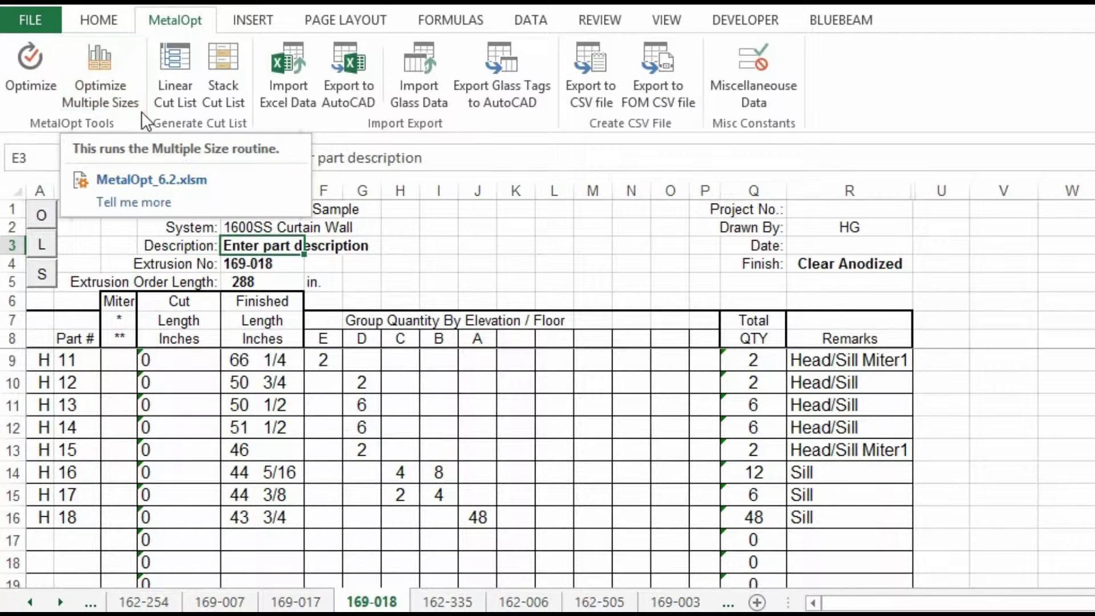
{"action": "left_click", "coordinate": [99, 63]}
{"action": "left_click", "coordinate": [98, 65]}
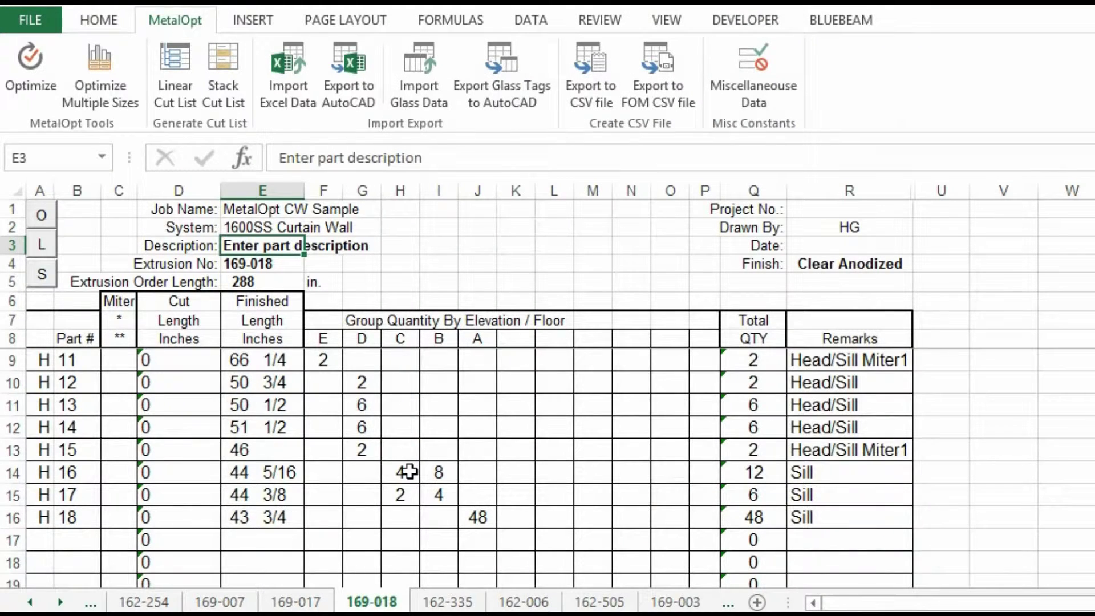
{"action": "scroll", "coordinate": [410, 469], "scroll_direction": "down", "scroll_amount": 3}
{"action": "scroll", "coordinate": [294, 482], "scroll_direction": "down", "scroll_amount": 2}
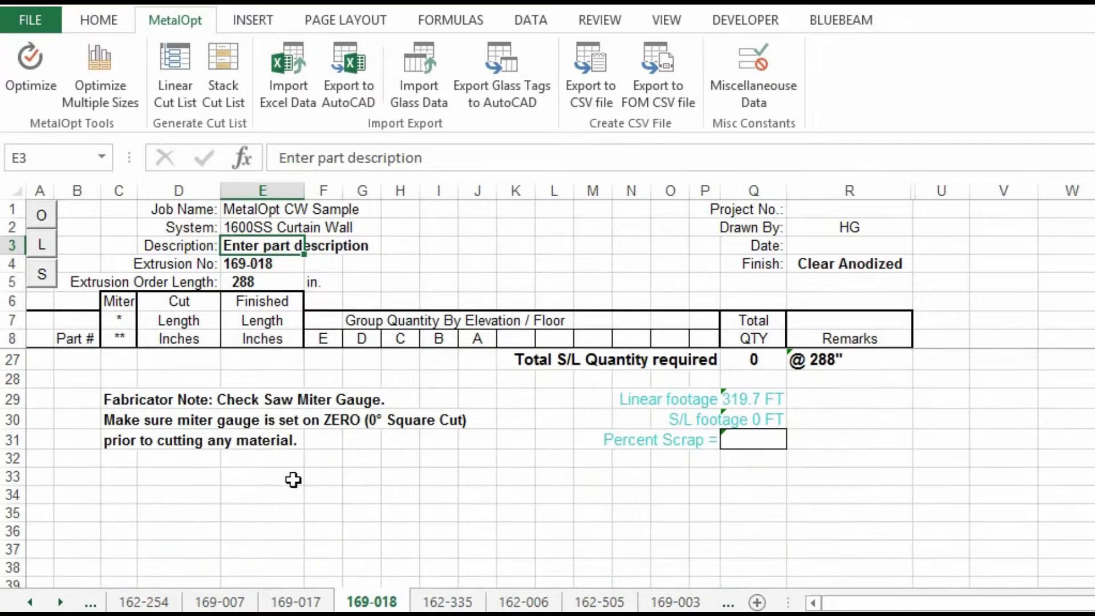
{"action": "scroll", "coordinate": [293, 479], "scroll_direction": "up", "scroll_amount": 1}
{"action": "scroll", "coordinate": [307, 496], "scroll_direction": "down", "scroll_amount": 1}
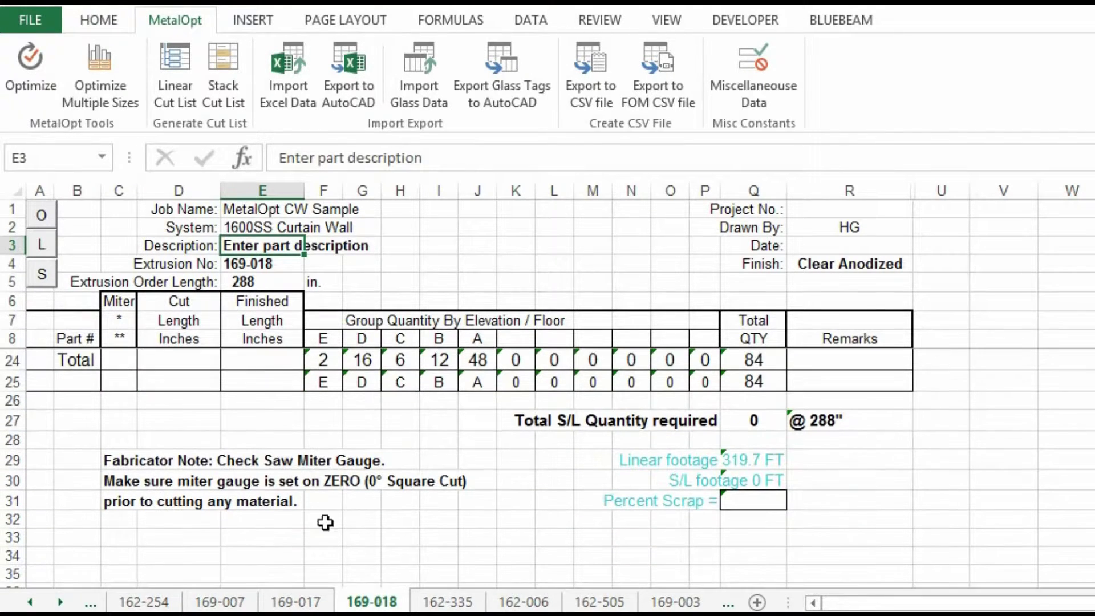
{"action": "scroll", "coordinate": [338, 507], "scroll_direction": "up", "scroll_amount": 1}
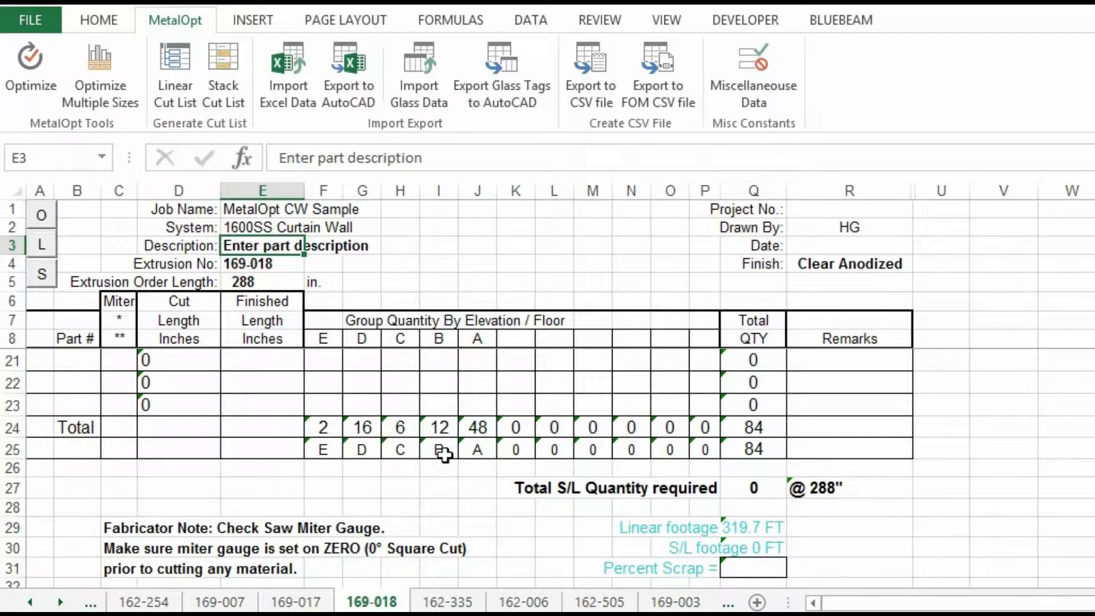
{"action": "left_click", "coordinate": [323, 467]}
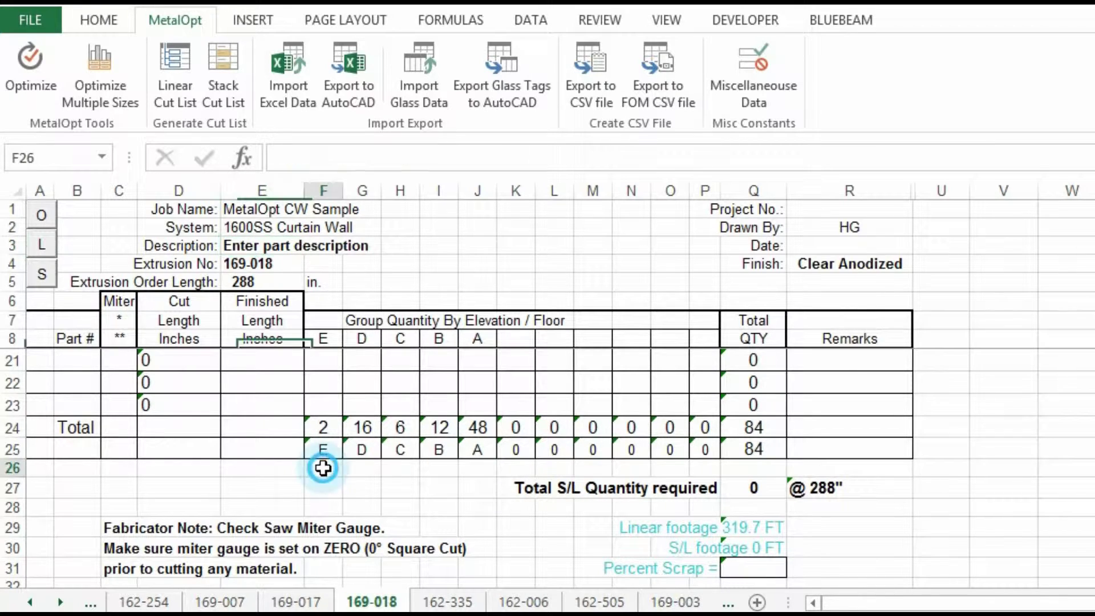
{"action": "left_click", "coordinate": [323, 454]}
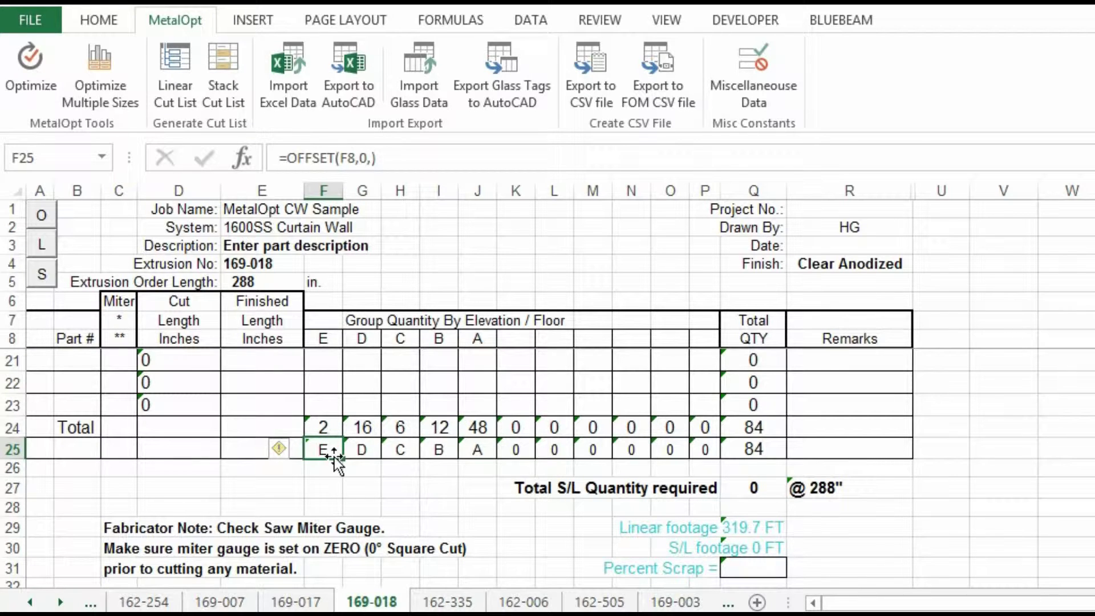
{"action": "key", "text": "Down"}
{"action": "key", "text": "Down"}
{"action": "key", "text": "Down"}
{"action": "key", "text": "Down"}
{"action": "key", "text": "Down"}
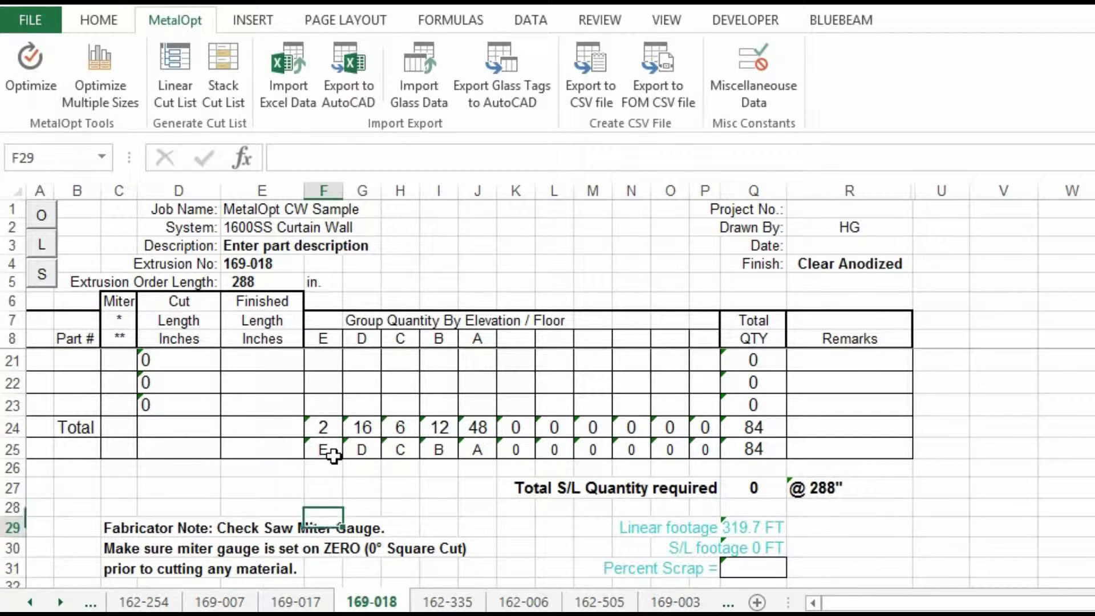
{"action": "key", "text": "Down"}
{"action": "key", "text": "Down"}
{"action": "key", "text": "Down"}
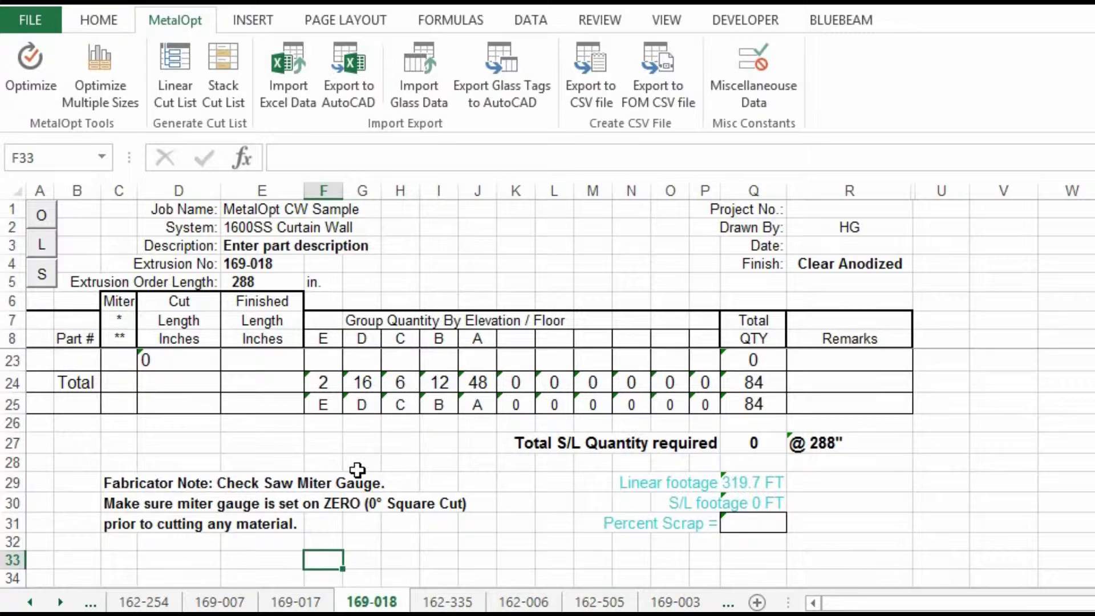
{"action": "scroll", "coordinate": [328, 581], "scroll_direction": "down", "scroll_amount": 2}
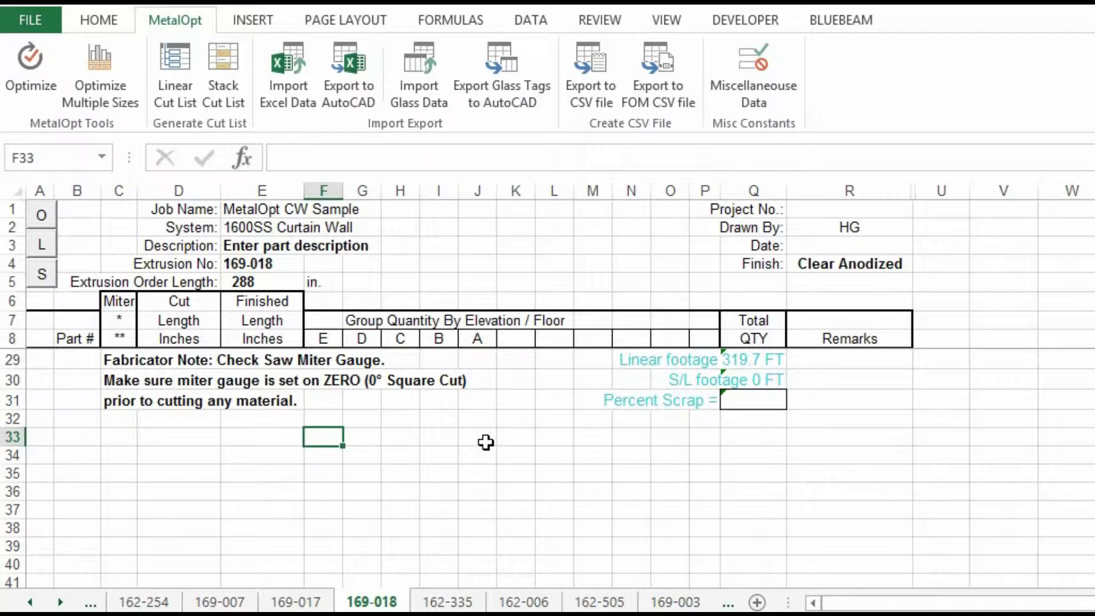
{"action": "scroll", "coordinate": [613, 258], "scroll_direction": "up", "scroll_amount": 2}
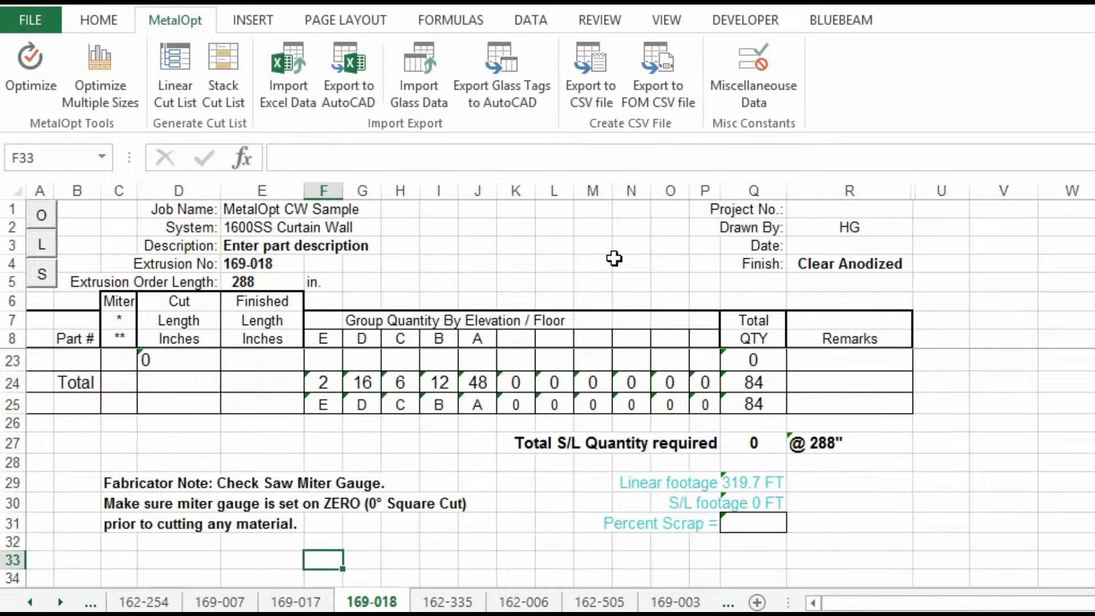
{"action": "left_click", "coordinate": [1013, 207]}
{"action": "scroll", "coordinate": [992, 228], "scroll_direction": "up", "scroll_amount": 3}
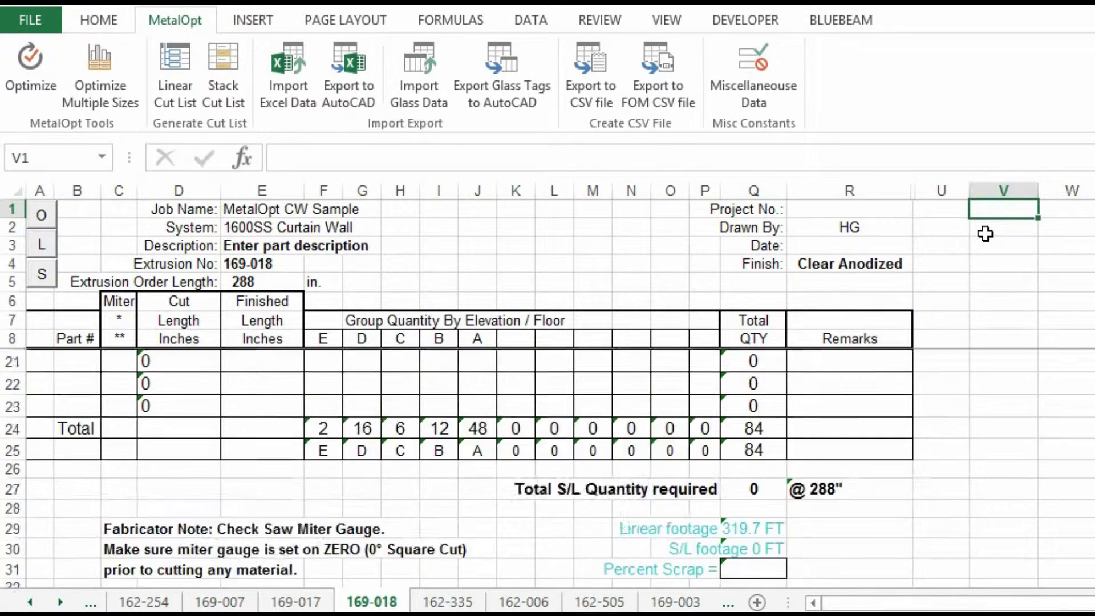
{"action": "left_click", "coordinate": [1001, 232]}
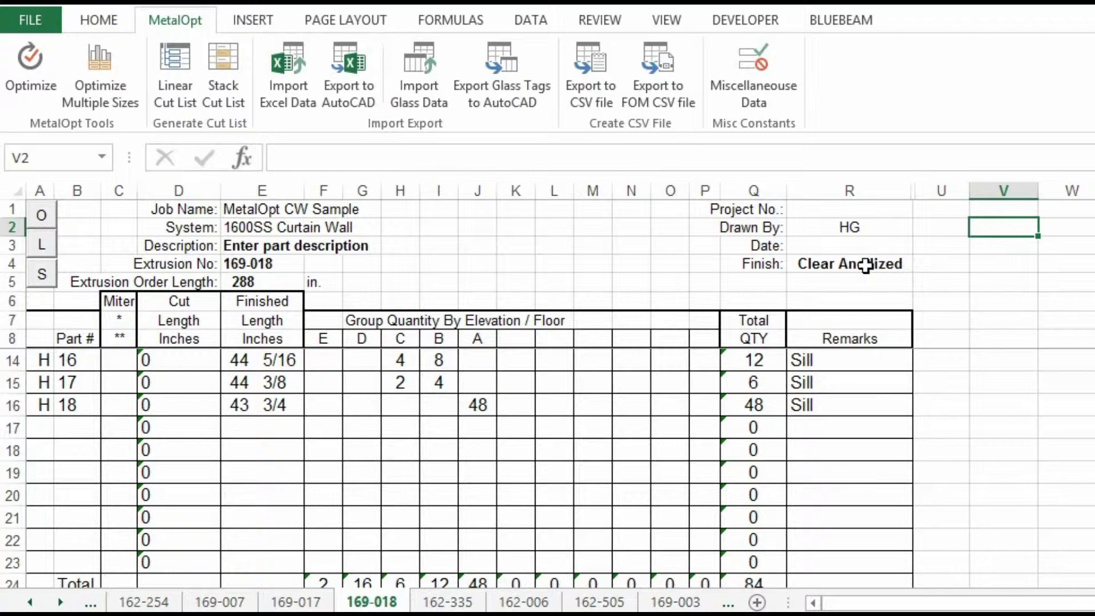
{"action": "left_click", "coordinate": [449, 216]}
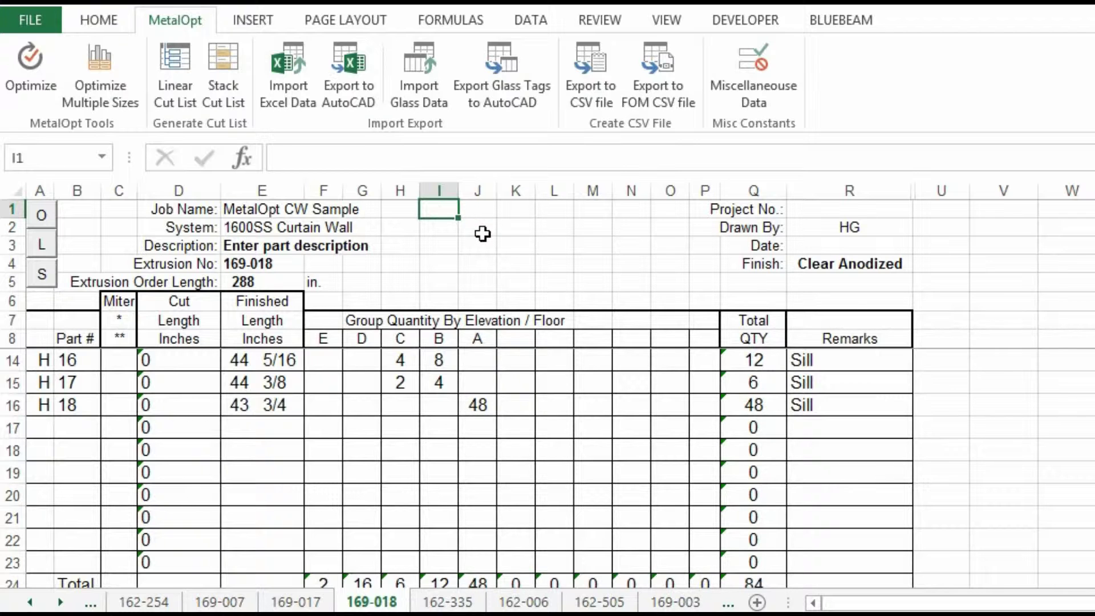
Compare 276–336 in. stock lengths at Bottom Position; 312 needs 13 bars at 5.4% scrap.
{"action": "left_click", "coordinate": [102, 74]}
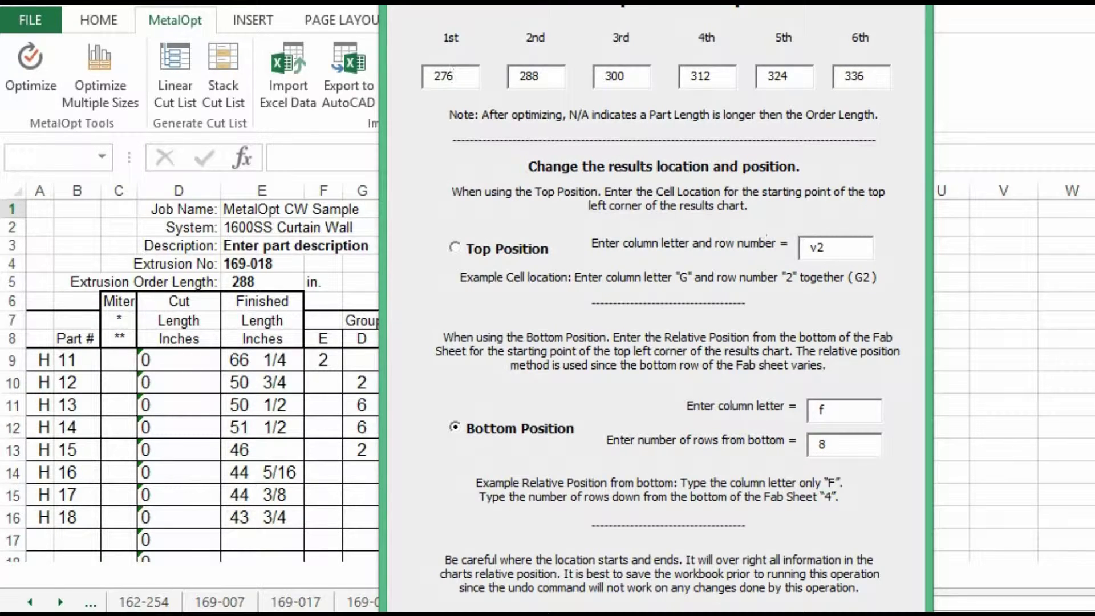
{"action": "key", "text": "Return"}
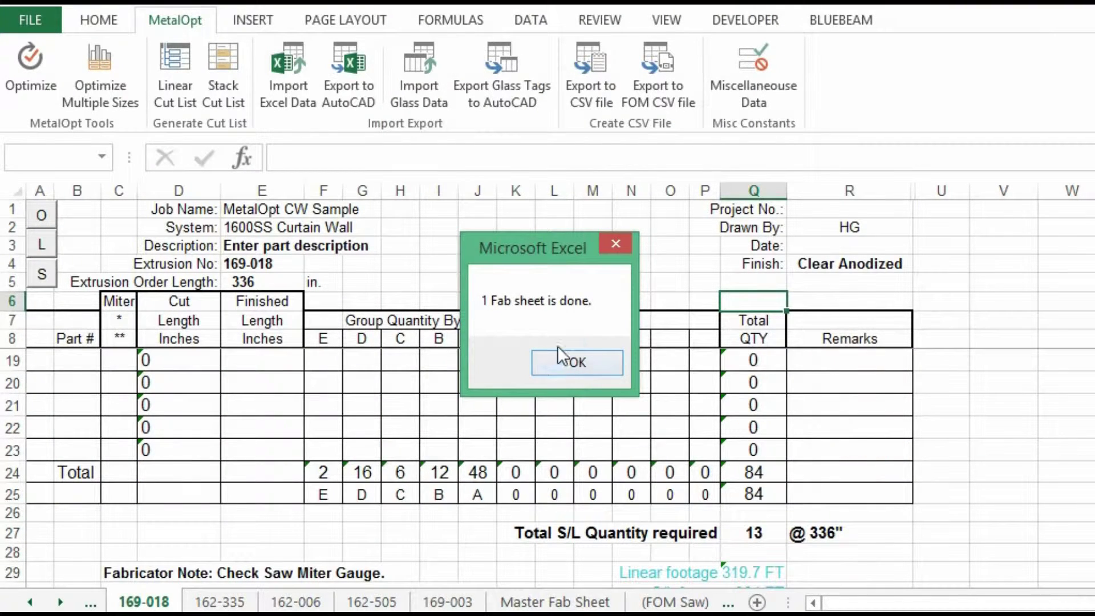
{"action": "left_click", "coordinate": [557, 355]}
{"action": "scroll", "coordinate": [376, 439], "scroll_direction": "down", "scroll_amount": 4}
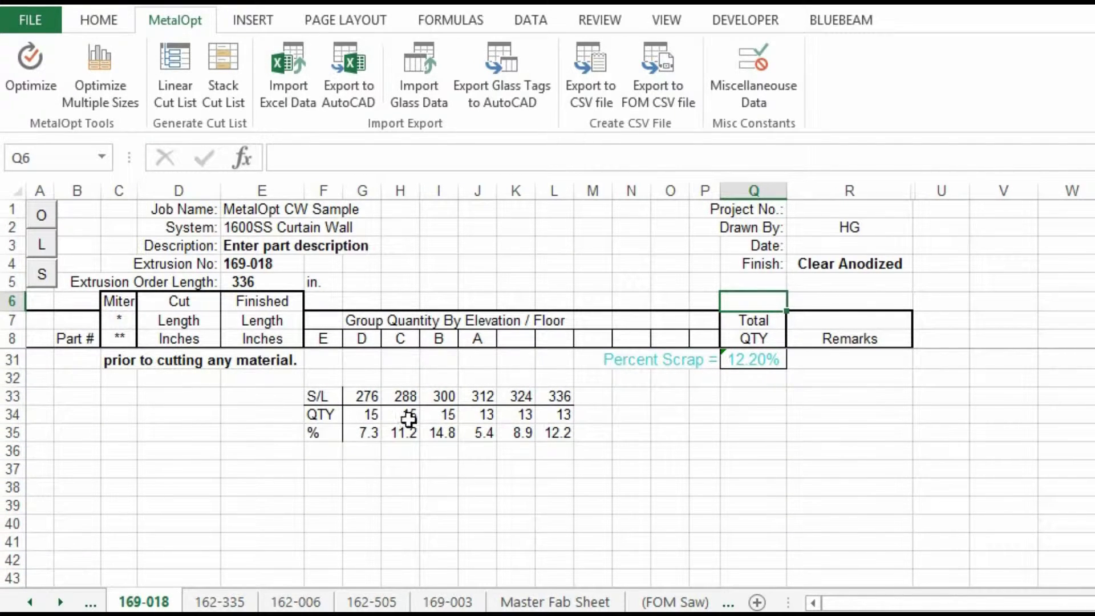
{"action": "left_click", "coordinate": [487, 416]}
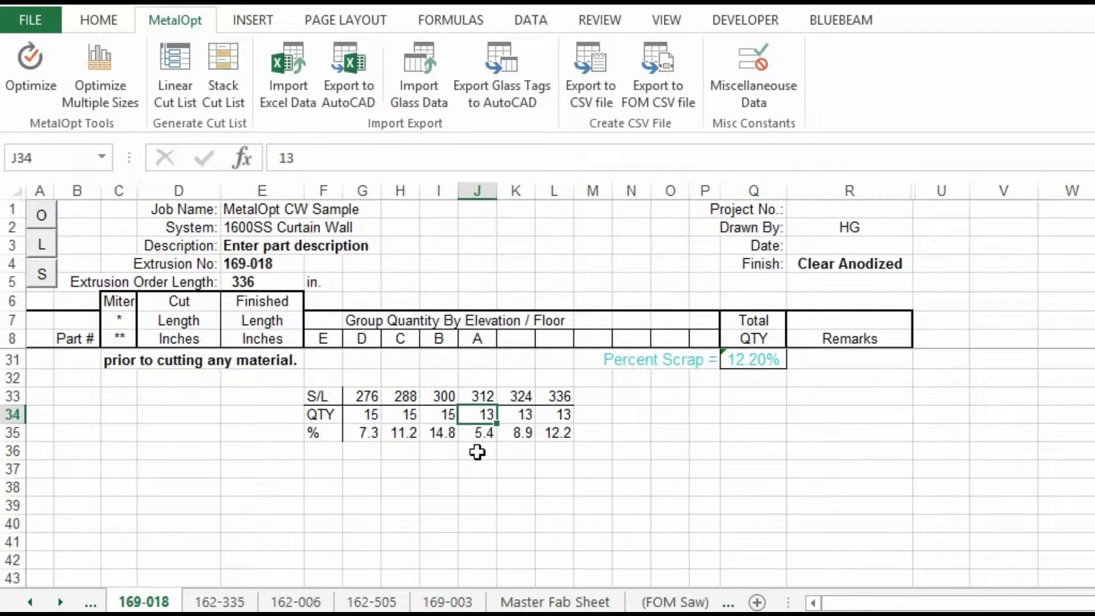
{"action": "left_click", "coordinate": [482, 436]}
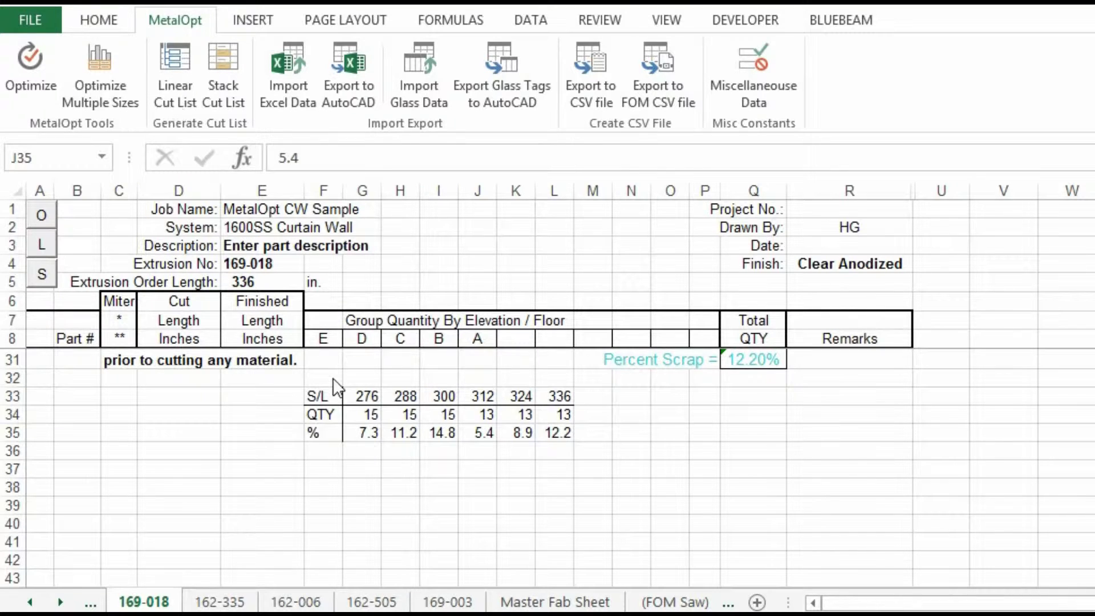
Change the 169-018 order length in E5 to 312 in., lowering scrap to 5.40%.
{"action": "left_click", "coordinate": [464, 436]}
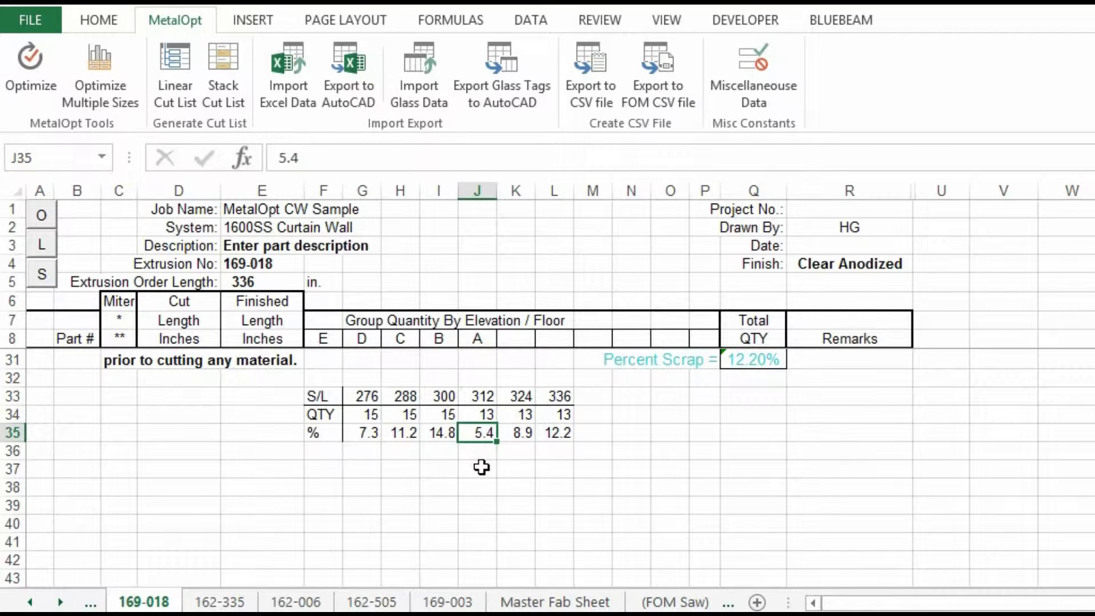
{"action": "left_click", "coordinate": [260, 283]}
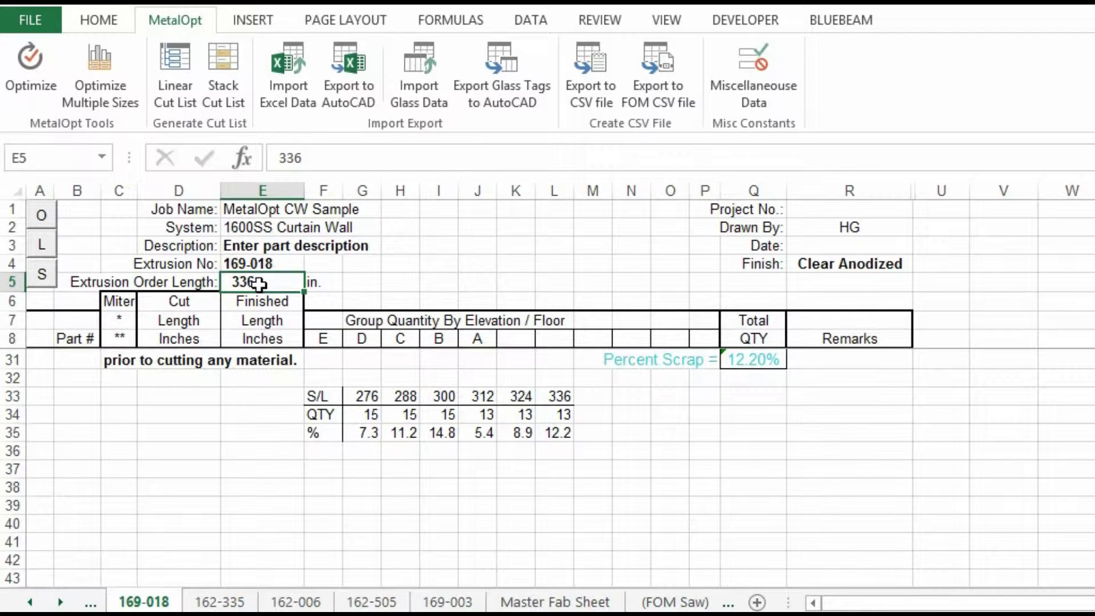
{"action": "type", "text": "312"}
{"action": "key", "text": "Return"}
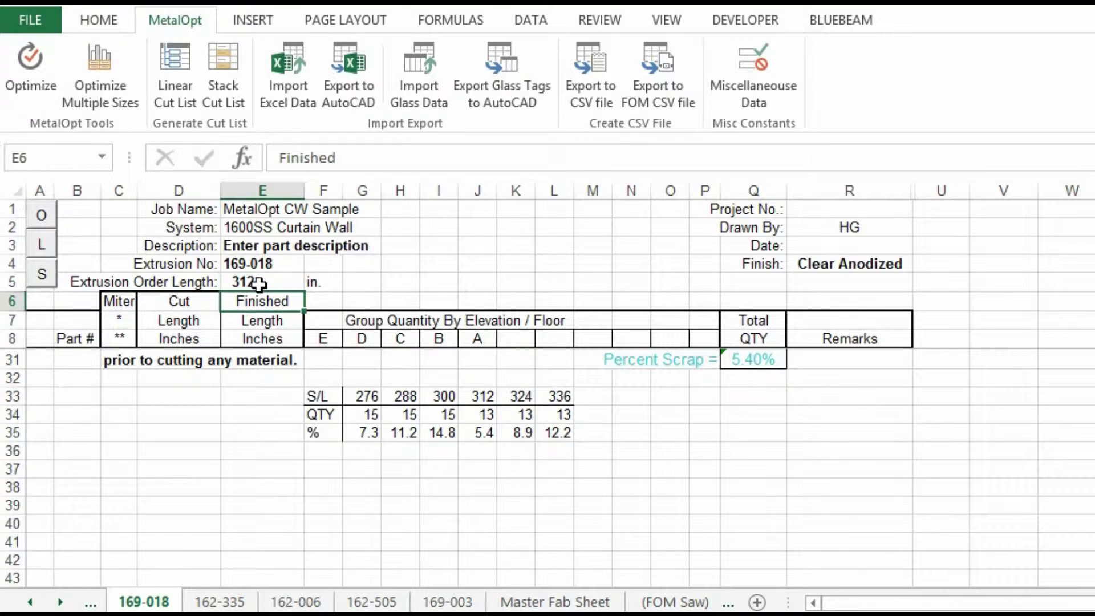
Generate the 169-018 linear cut list of 13 bars at 312 in. with per-bar cuts and drops.
{"action": "left_click", "coordinate": [173, 68]}
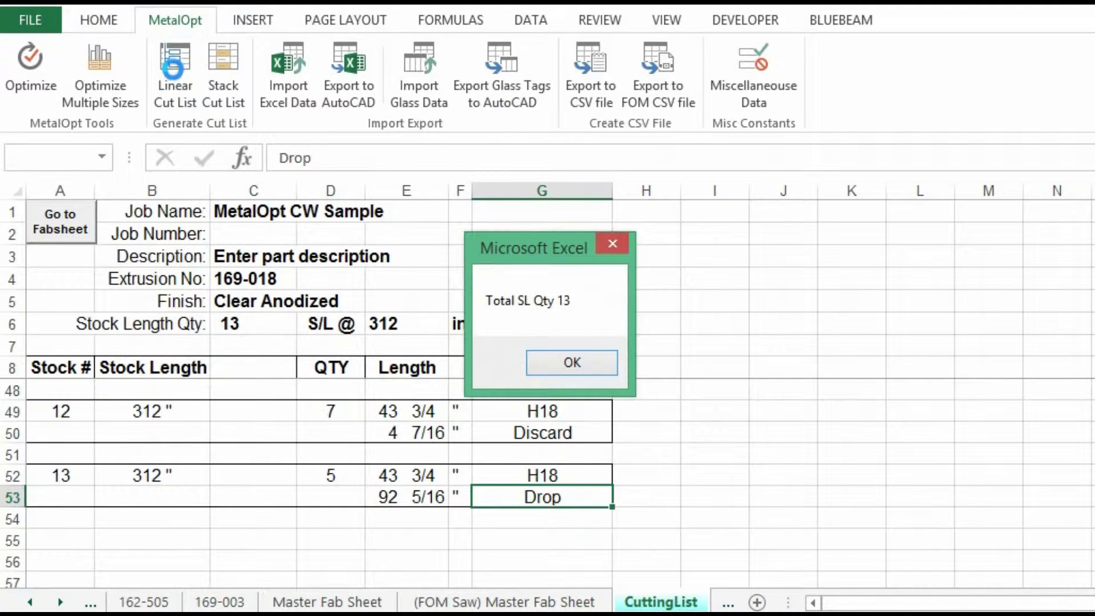
{"action": "left_click", "coordinate": [556, 356]}
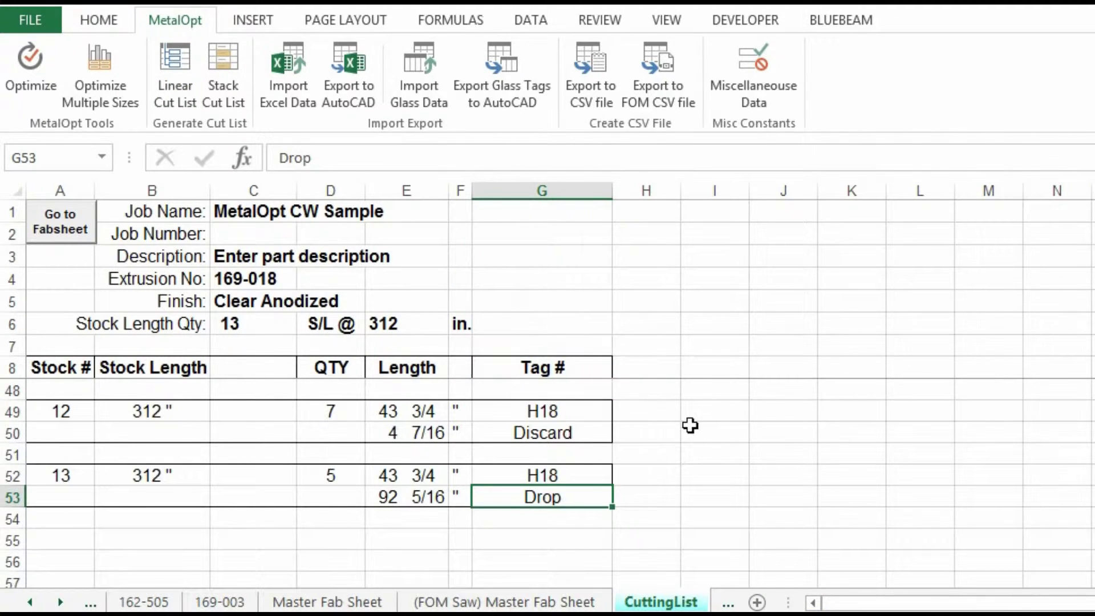
{"action": "scroll", "coordinate": [684, 422], "scroll_direction": "up", "scroll_amount": 12}
{"action": "scroll", "coordinate": [681, 418], "scroll_direction": "up", "scroll_amount": 1}
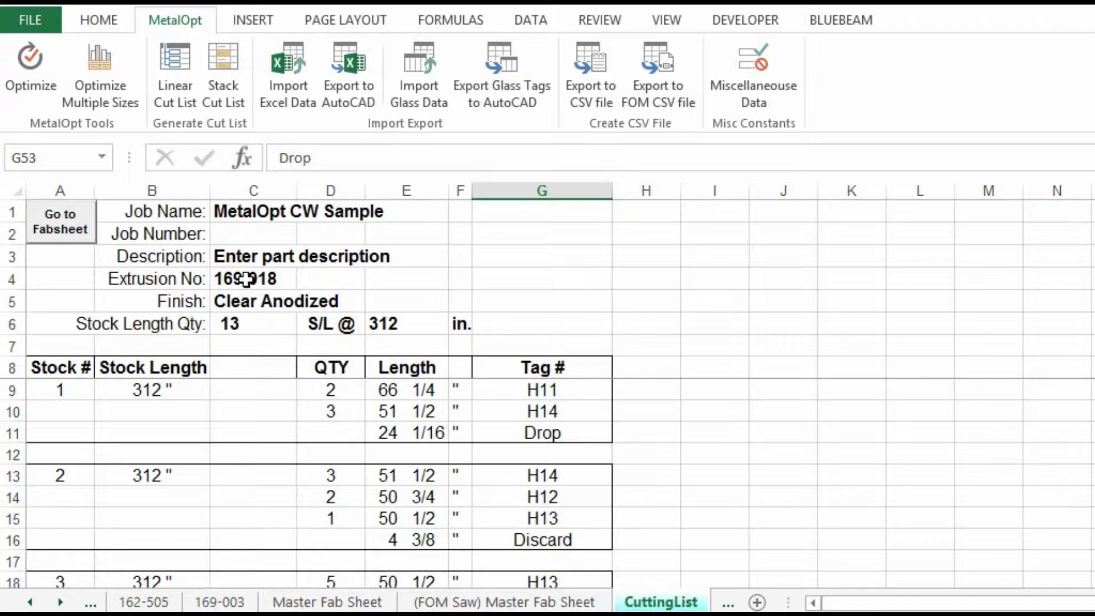
{"action": "left_click", "coordinate": [253, 324]}
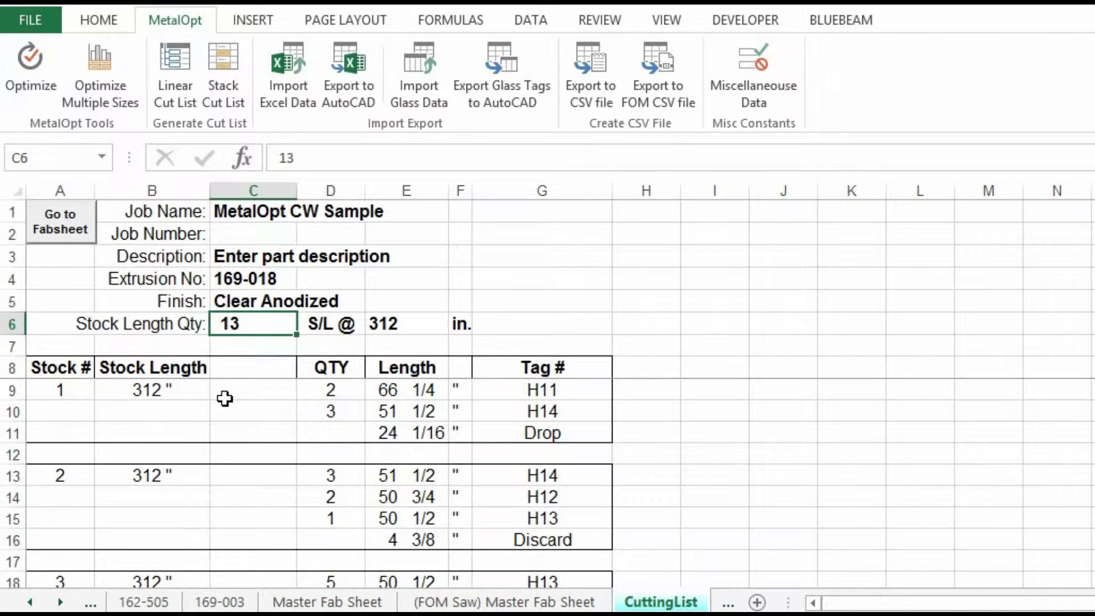
{"action": "scroll", "coordinate": [225, 398], "scroll_direction": "down", "scroll_amount": 1}
{"action": "scroll", "coordinate": [224, 398], "scroll_direction": "up", "scroll_amount": 1}
{"action": "left_click", "coordinate": [52, 389]}
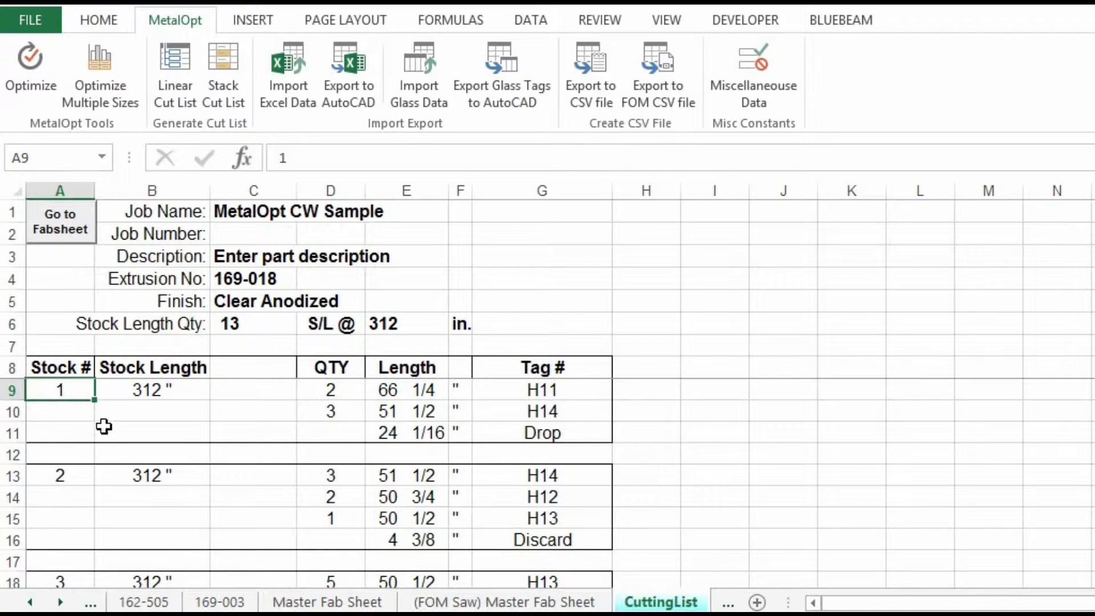
{"action": "key", "text": "ctrl+End"}
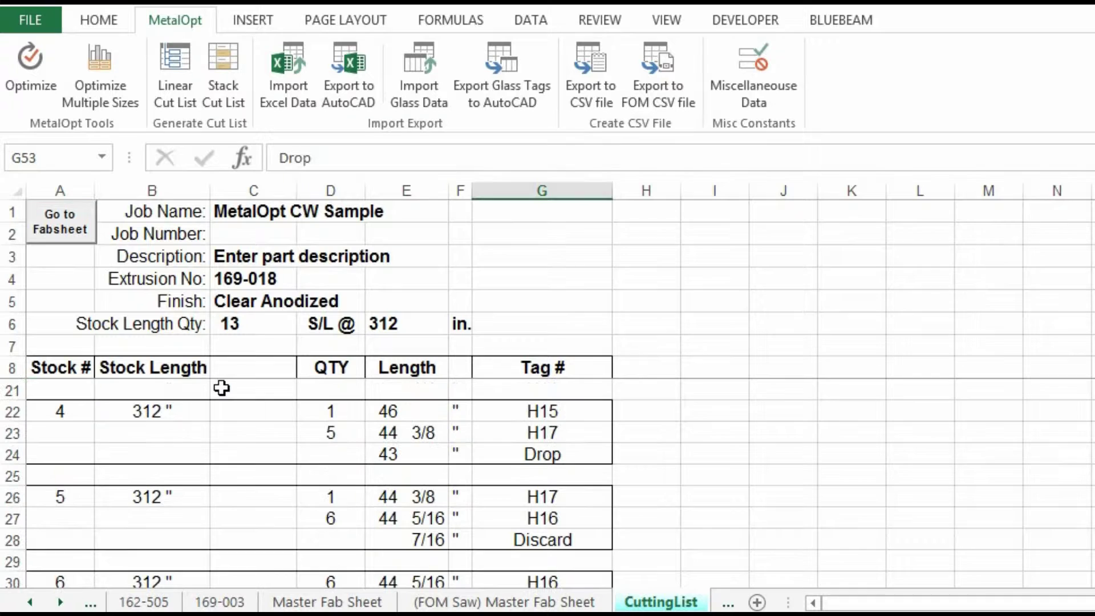
{"action": "left_click", "coordinate": [60, 226]}
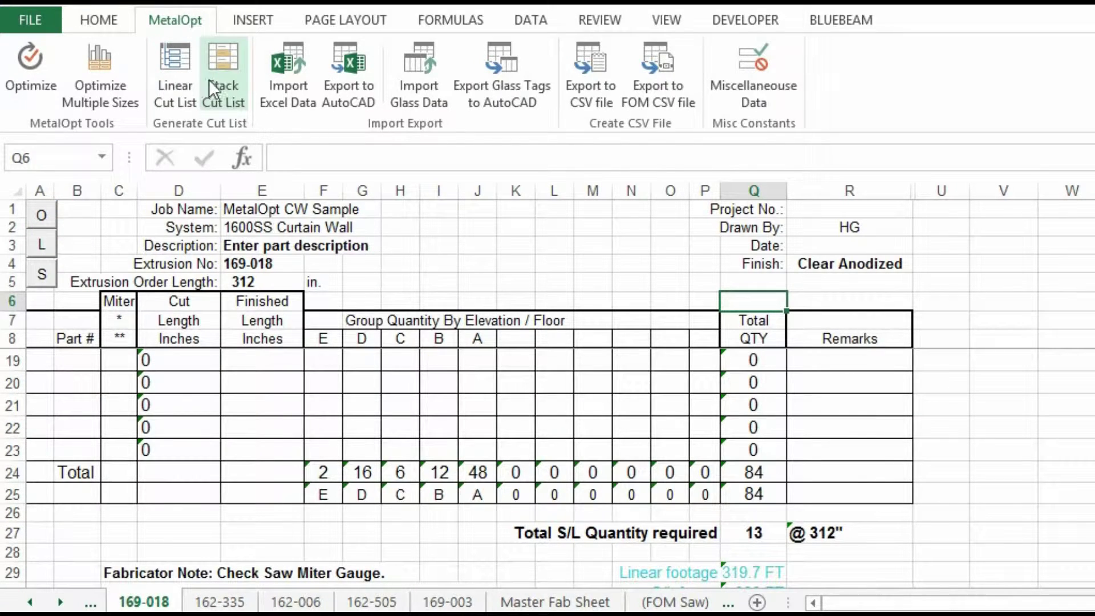
{"action": "left_click", "coordinate": [224, 70]}
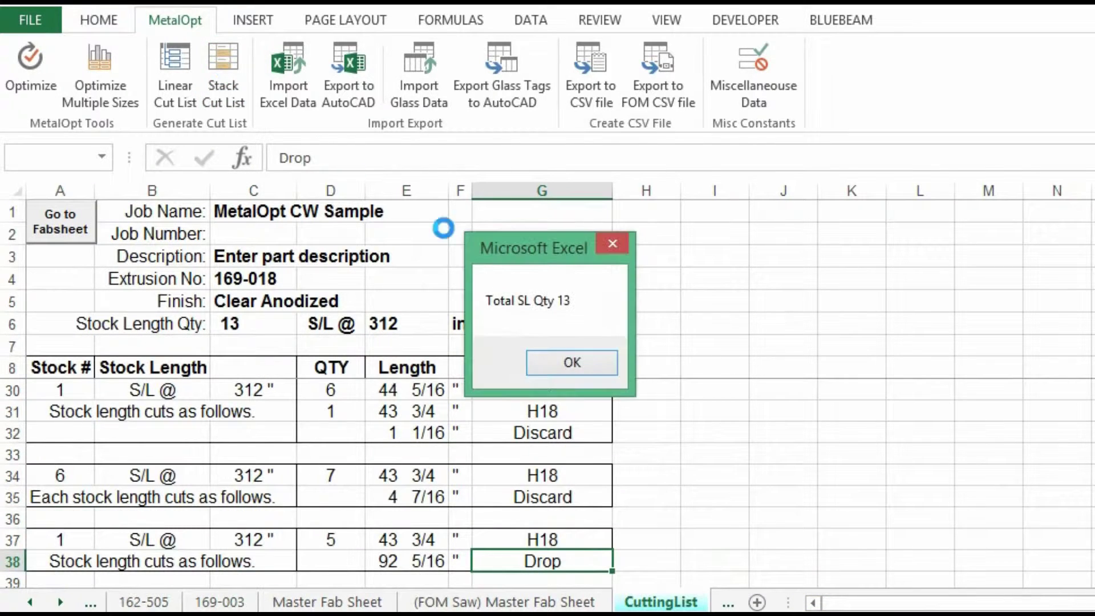
{"action": "left_click", "coordinate": [558, 370]}
{"action": "scroll", "coordinate": [244, 368], "scroll_direction": "up", "scroll_amount": 7}
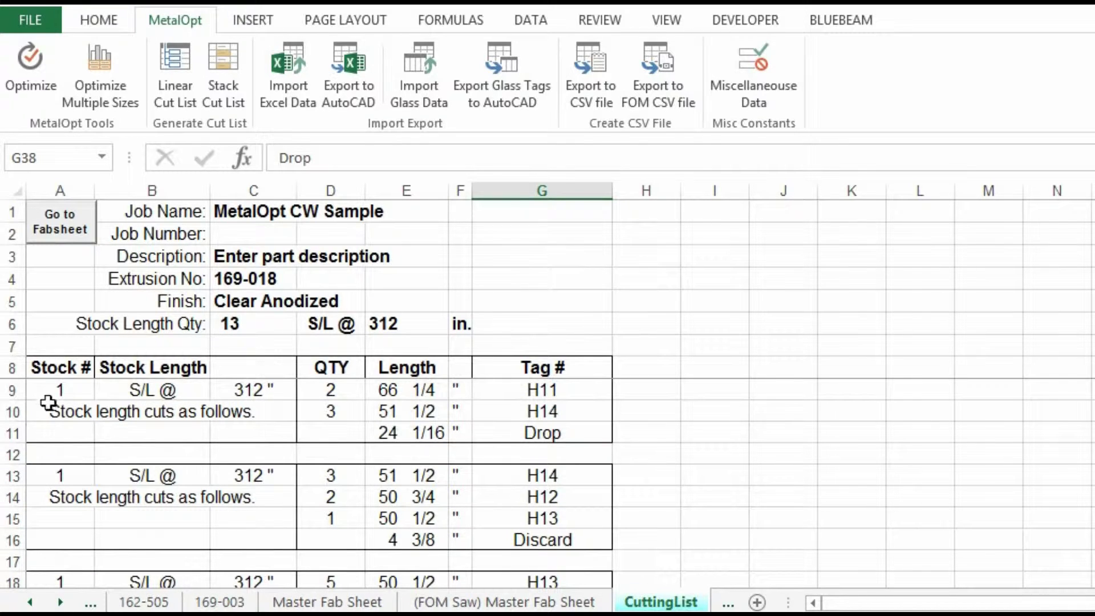
{"action": "left_click", "coordinate": [64, 390]}
{"action": "scroll", "coordinate": [86, 402], "scroll_direction": "down", "scroll_amount": 1}
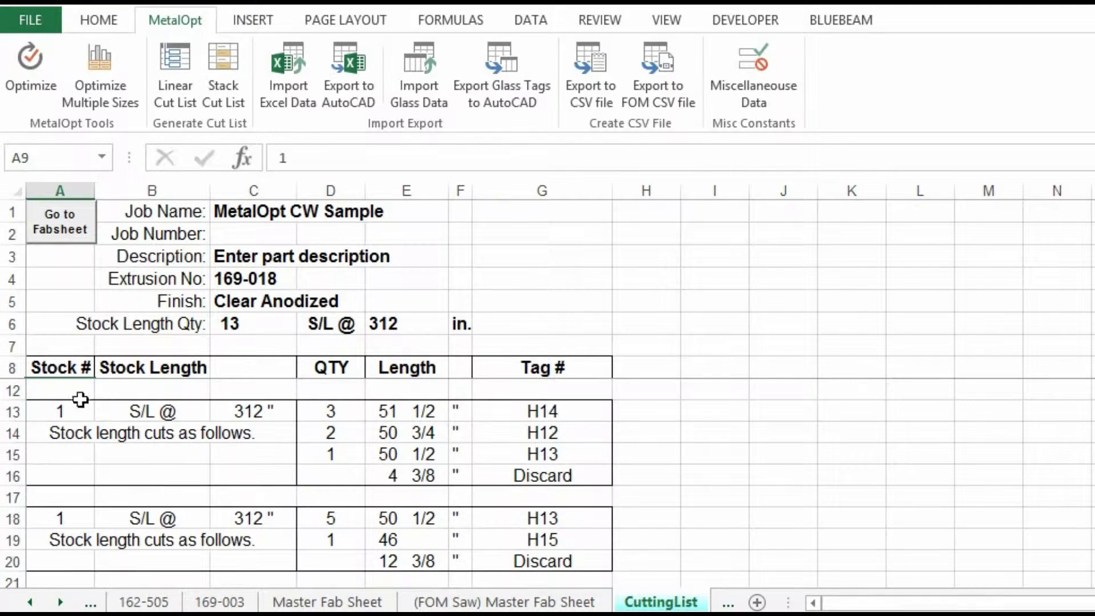
{"action": "scroll", "coordinate": [75, 388], "scroll_direction": "up", "scroll_amount": 1}
{"action": "scroll", "coordinate": [120, 429], "scroll_direction": "down", "scroll_amount": 1}
{"action": "scroll", "coordinate": [130, 429], "scroll_direction": "down", "scroll_amount": 8}
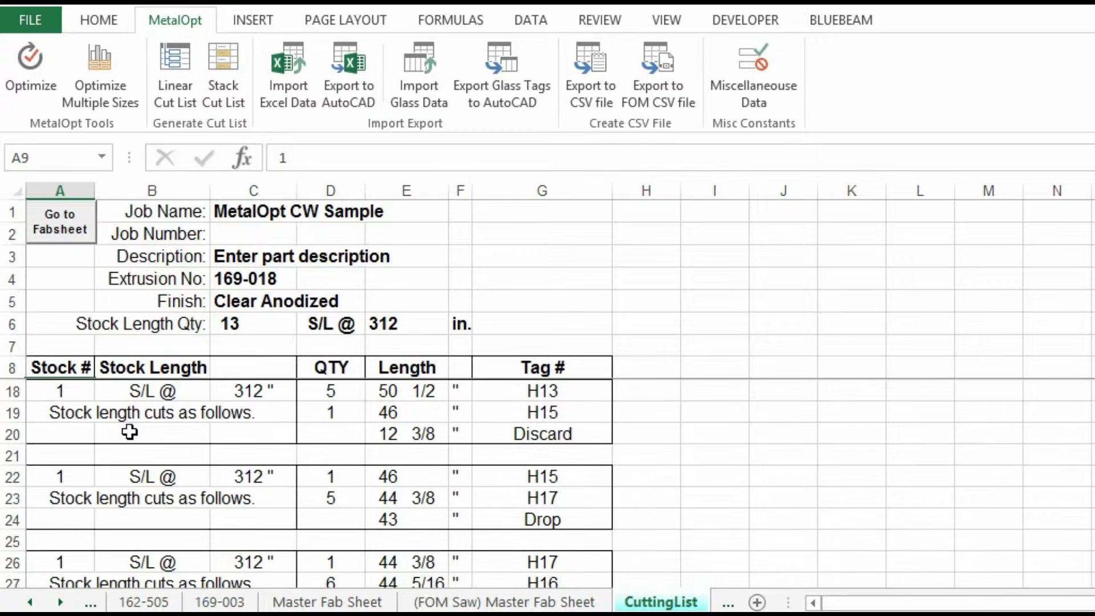
{"action": "scroll", "coordinate": [131, 438], "scroll_direction": "up", "scroll_amount": 1}
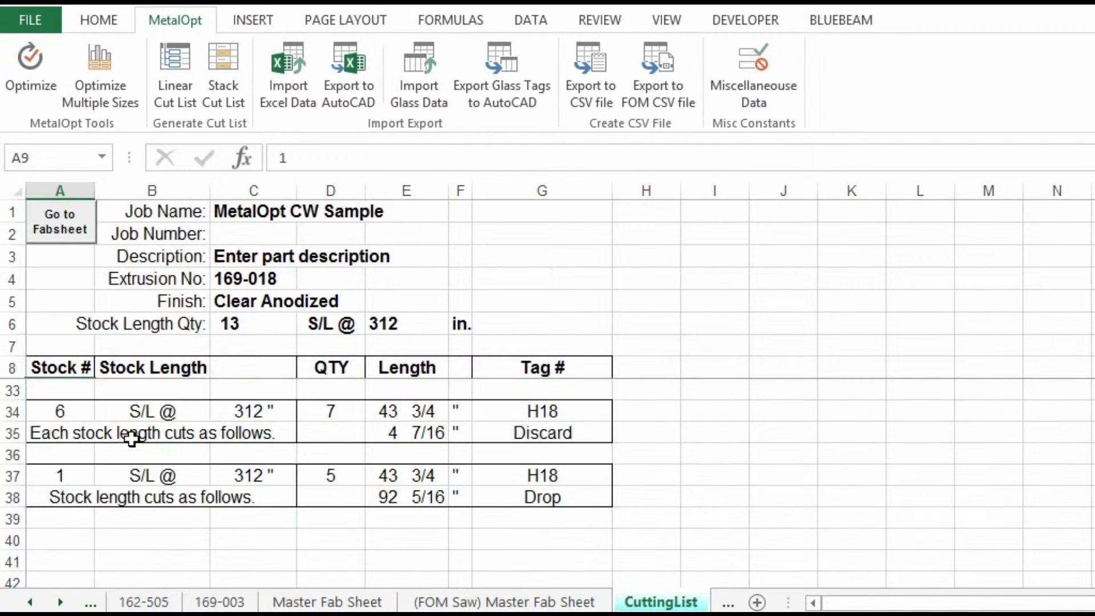
{"action": "left_click", "coordinate": [63, 413]}
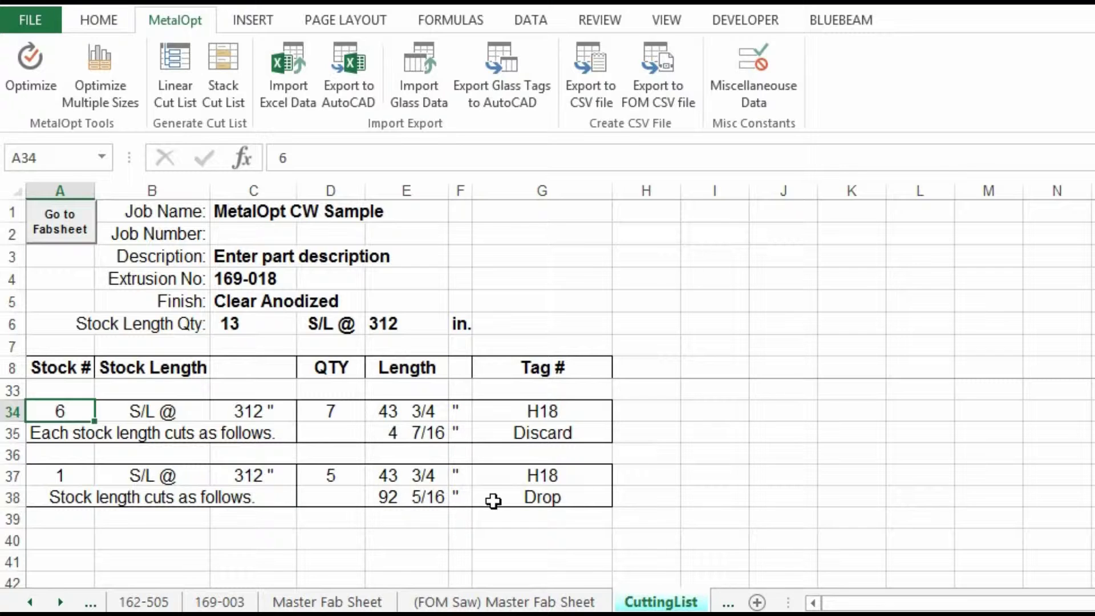
{"action": "left_click", "coordinate": [401, 500]}
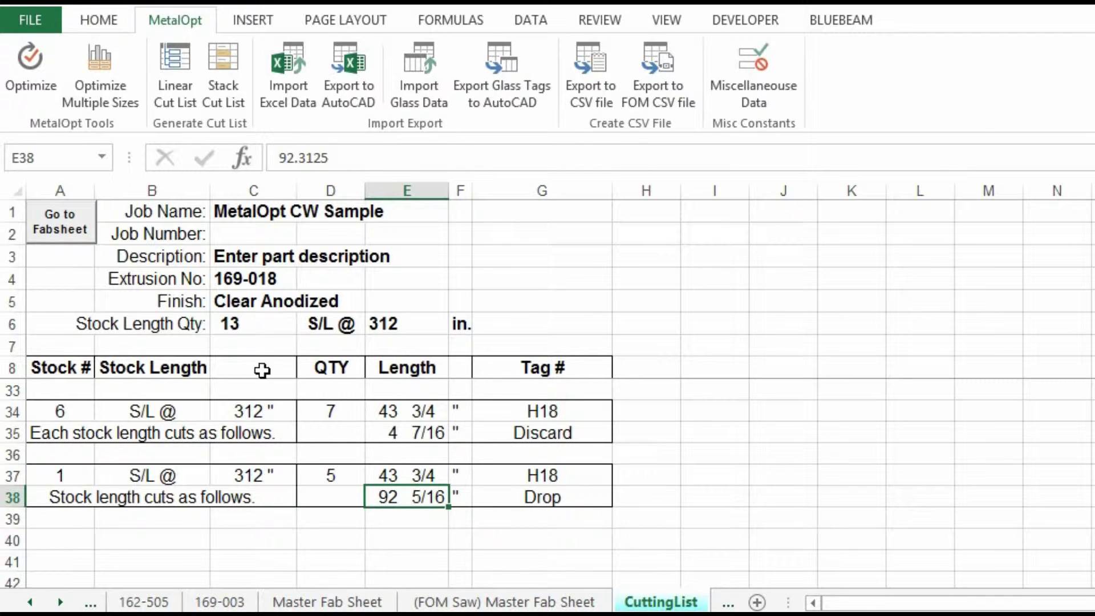
Return to the 169-018 fab sheet and review parts H11–H18 with their lengths and quantities.
{"action": "left_click", "coordinate": [63, 221]}
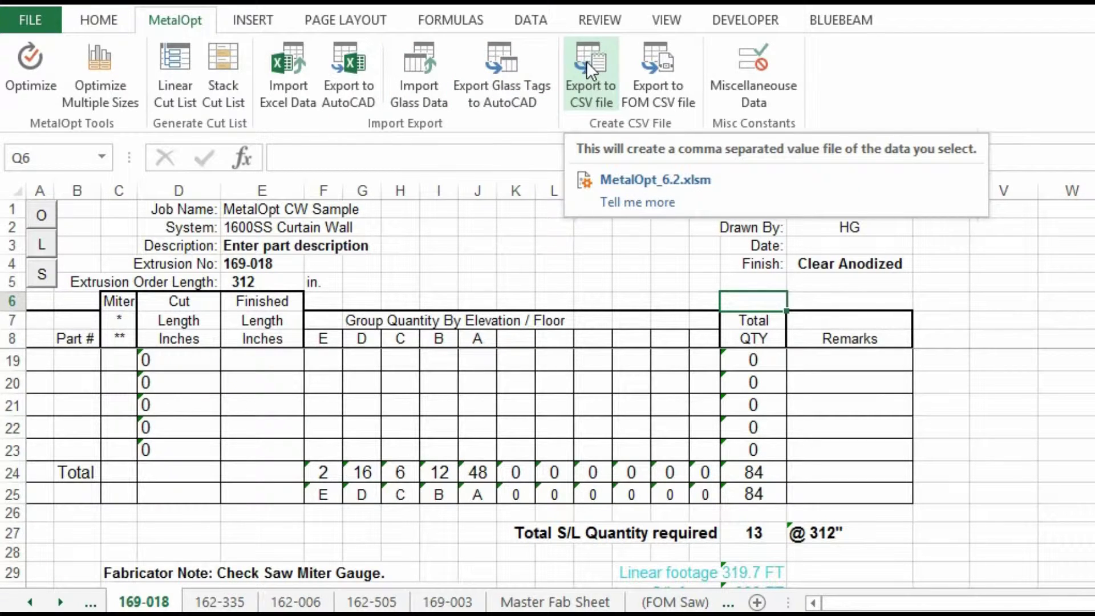
{"action": "left_click", "coordinate": [593, 89]}
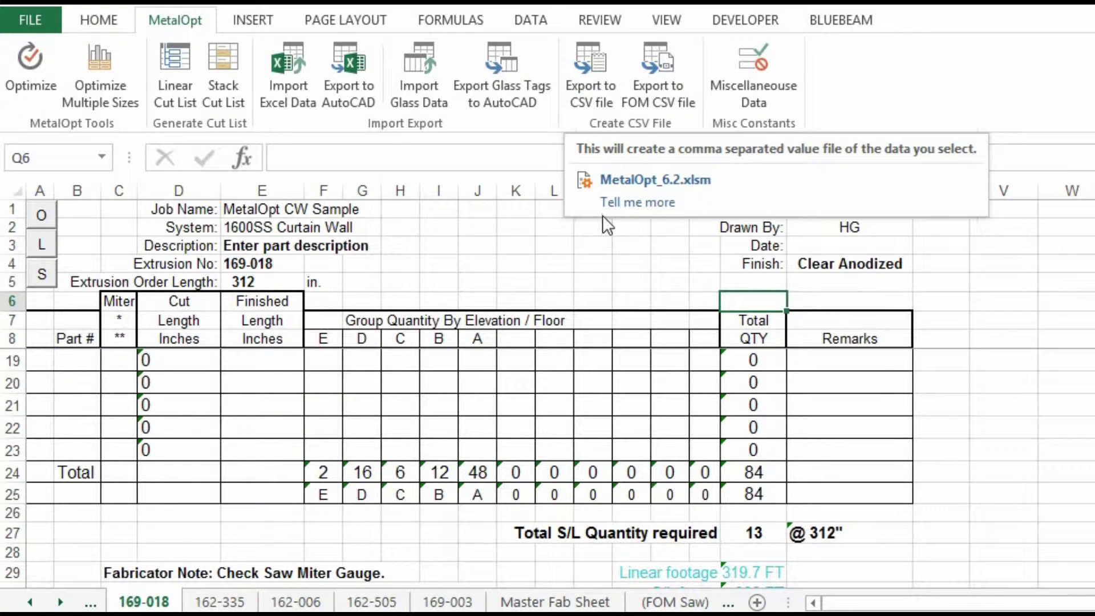
{"action": "left_click", "coordinate": [484, 241]}
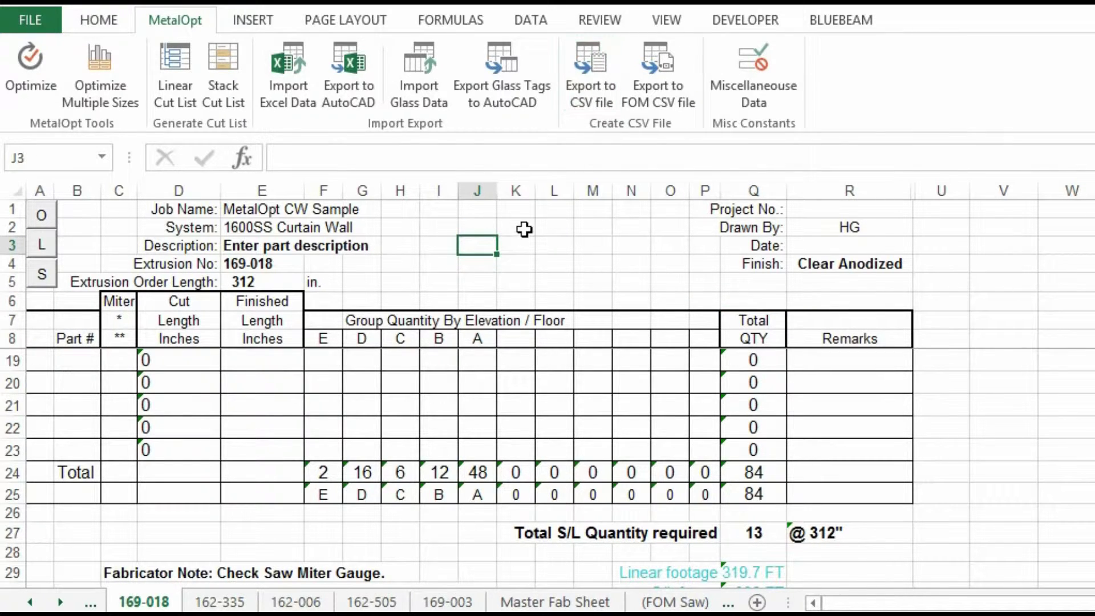
{"action": "scroll", "coordinate": [532, 367], "scroll_direction": "up", "scroll_amount": 3}
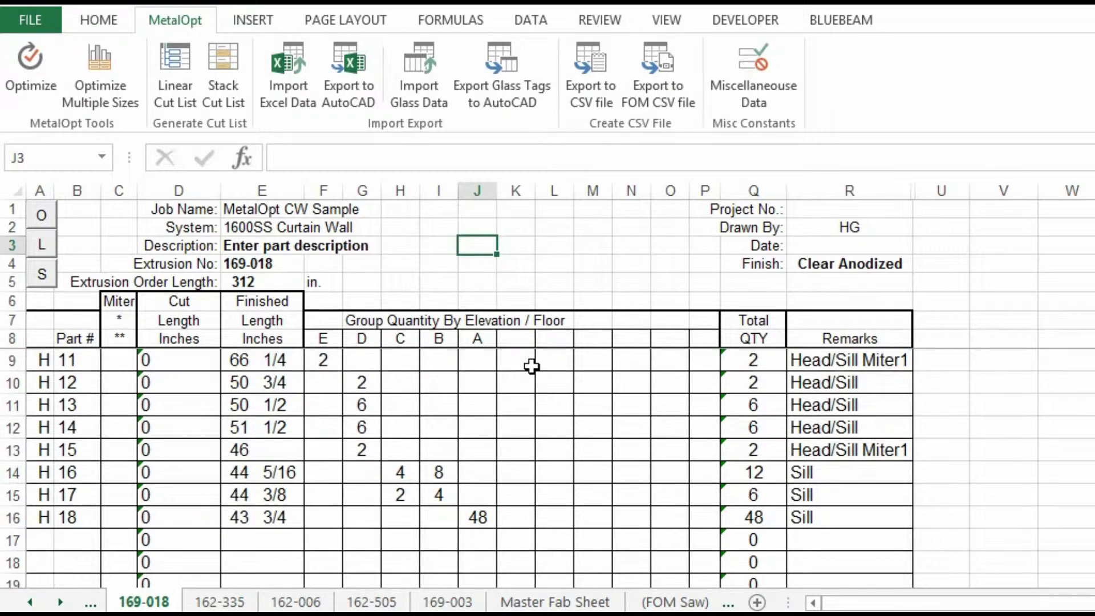
{"action": "scroll", "coordinate": [531, 366], "scroll_direction": "down", "scroll_amount": 1}
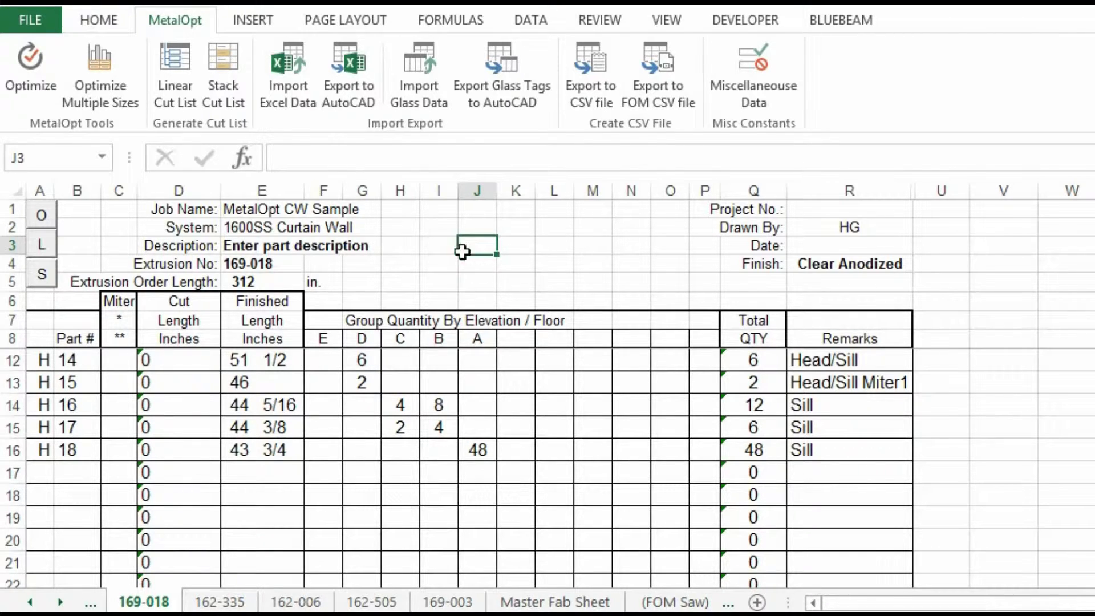
Generate a linear cut list for 169-018 needing 13 stock lengths of 312 in.
{"action": "left_click", "coordinate": [175, 78]}
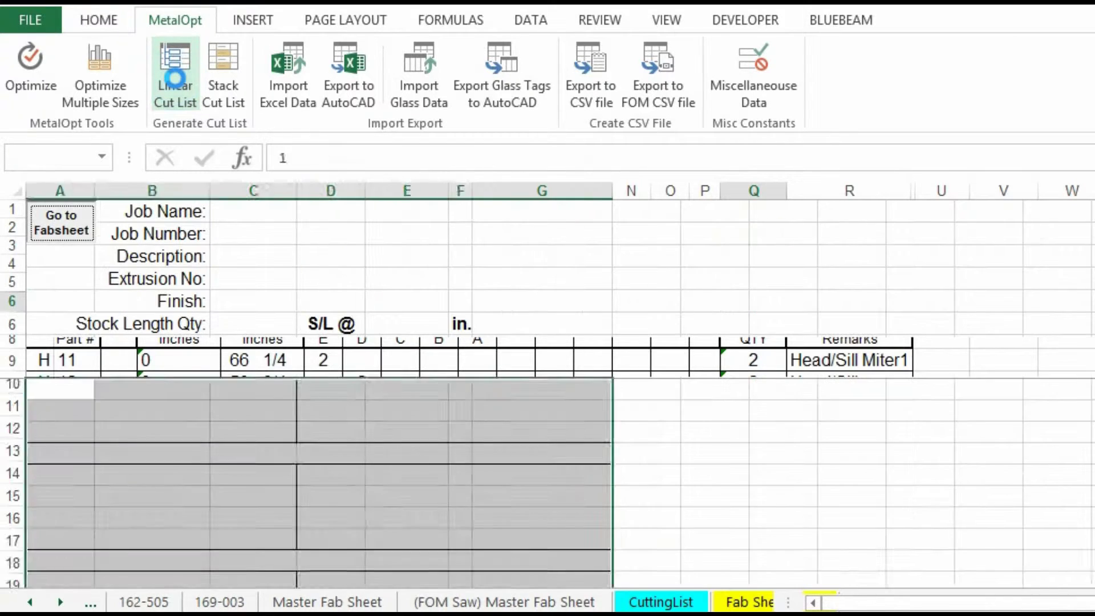
{"action": "left_click", "coordinate": [689, 325]}
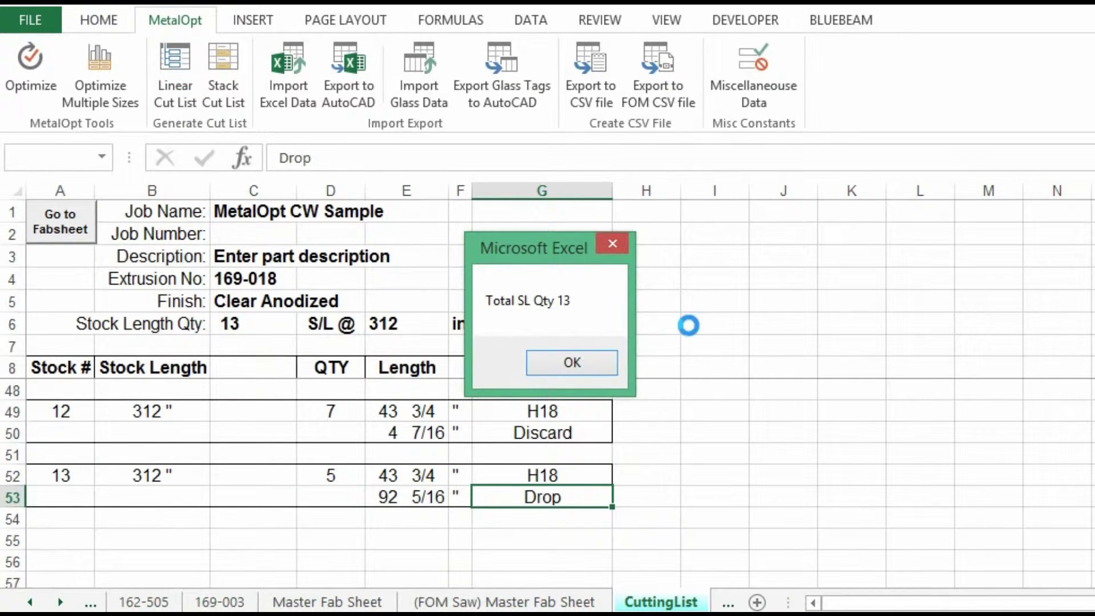
{"action": "left_click", "coordinate": [571, 365]}
{"action": "scroll", "coordinate": [559, 342], "scroll_direction": "up", "scroll_amount": 3}
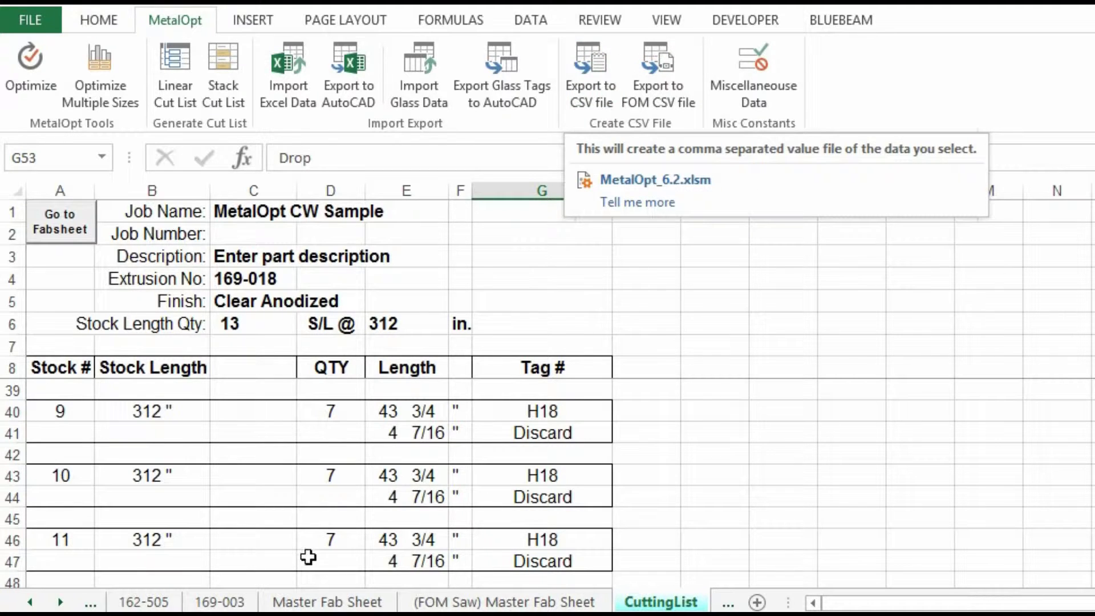
{"action": "scroll", "coordinate": [548, 276], "scroll_direction": "up", "scroll_amount": 10}
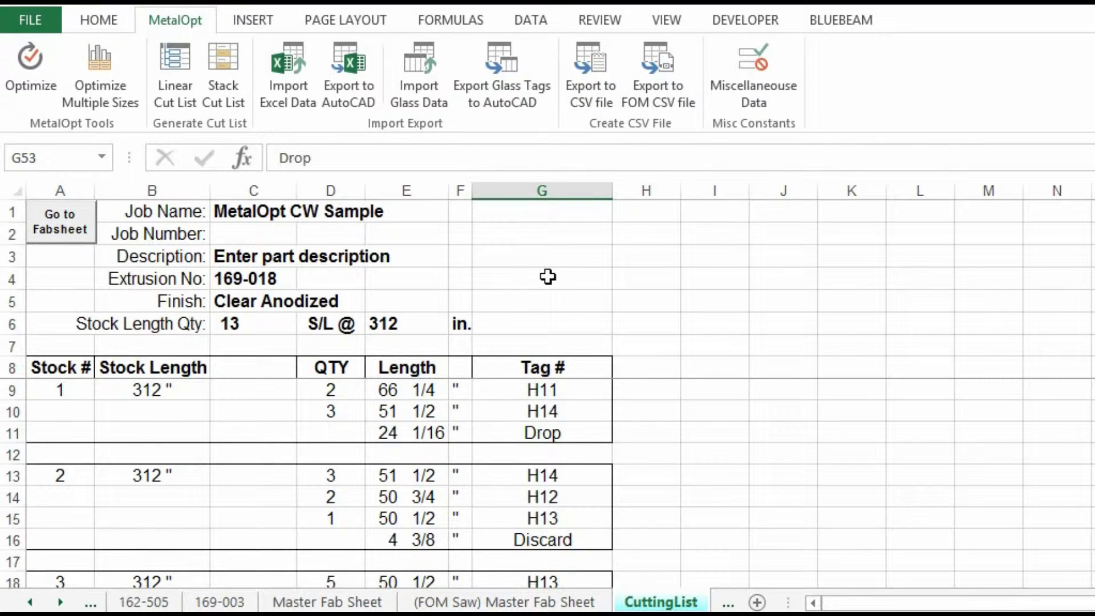
Go back to the 169-018 fab sheet.
{"action": "left_click", "coordinate": [59, 219]}
{"action": "left_click", "coordinate": [576, 362]}
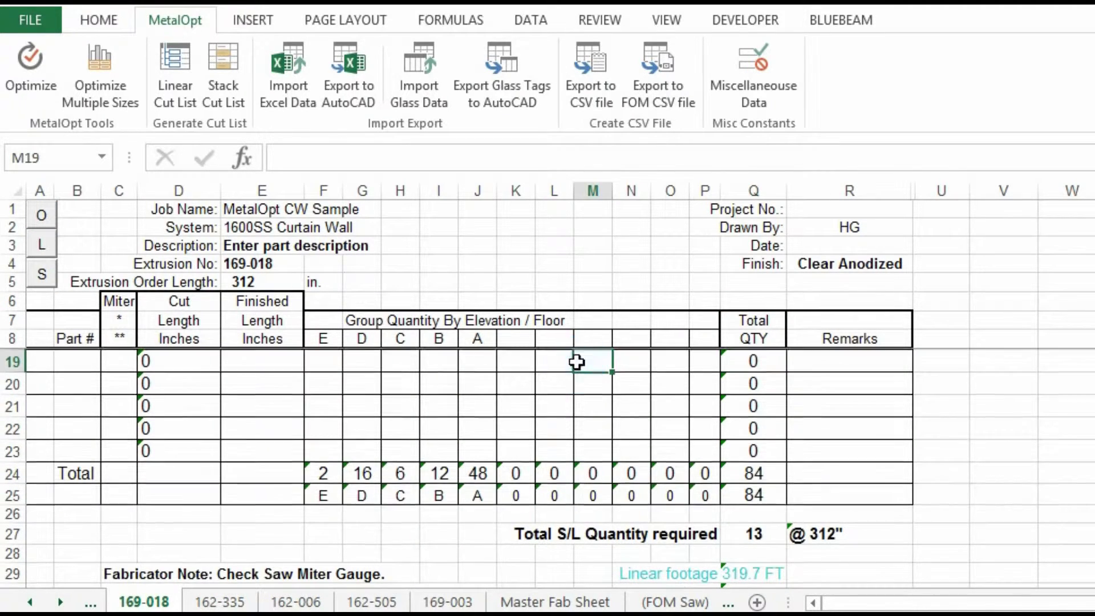
{"action": "scroll", "coordinate": [576, 361], "scroll_direction": "up", "scroll_amount": 3}
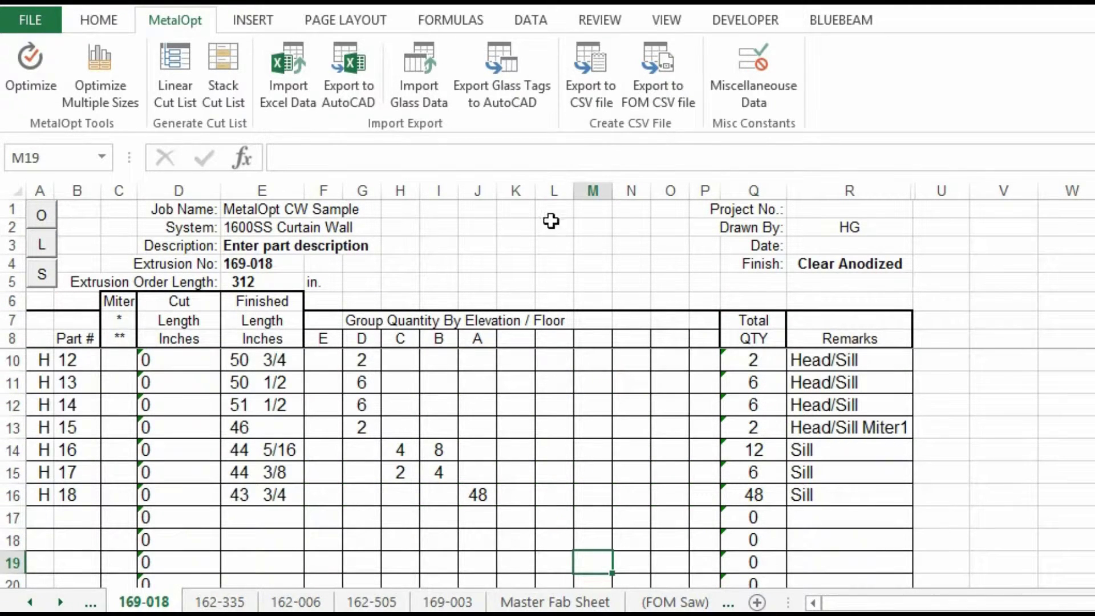
Open the CSV Data Export settings with Comma Separated output and all fields ticked, dialog moved aside.
{"action": "left_click", "coordinate": [590, 69]}
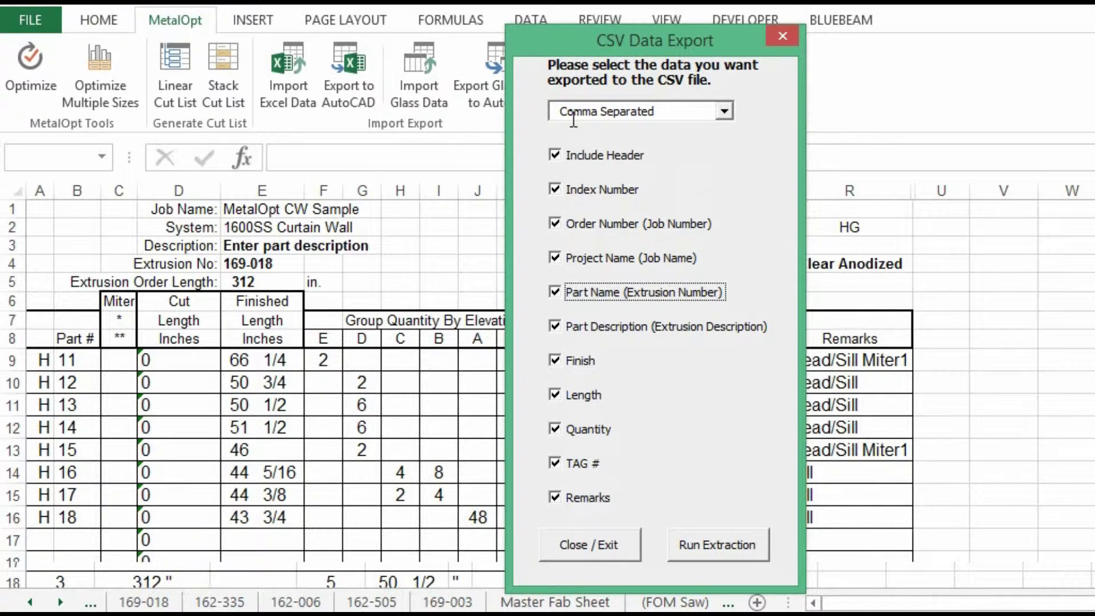
{"action": "left_click", "coordinate": [725, 112]}
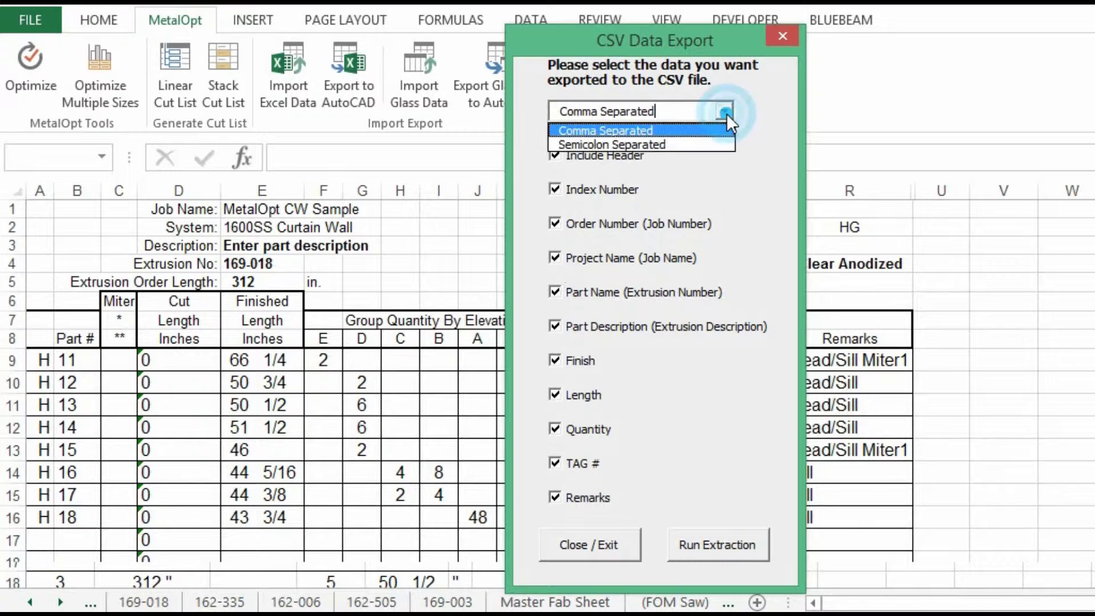
{"action": "left_click", "coordinate": [720, 105]}
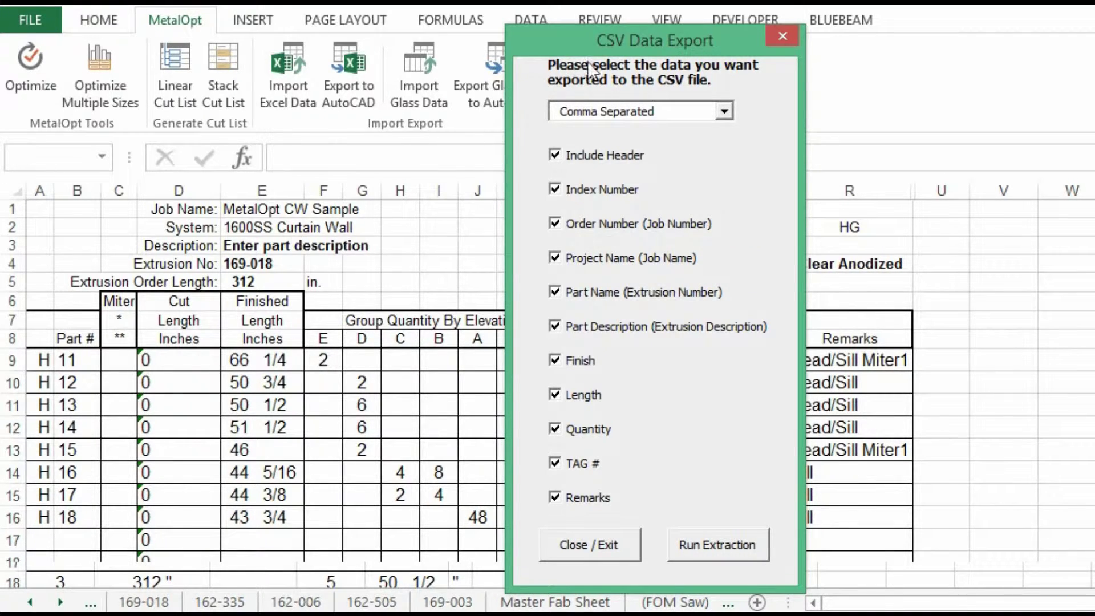
{"action": "left_click_drag", "start_coordinate": [614, 38], "coordinate": [513, 33]}
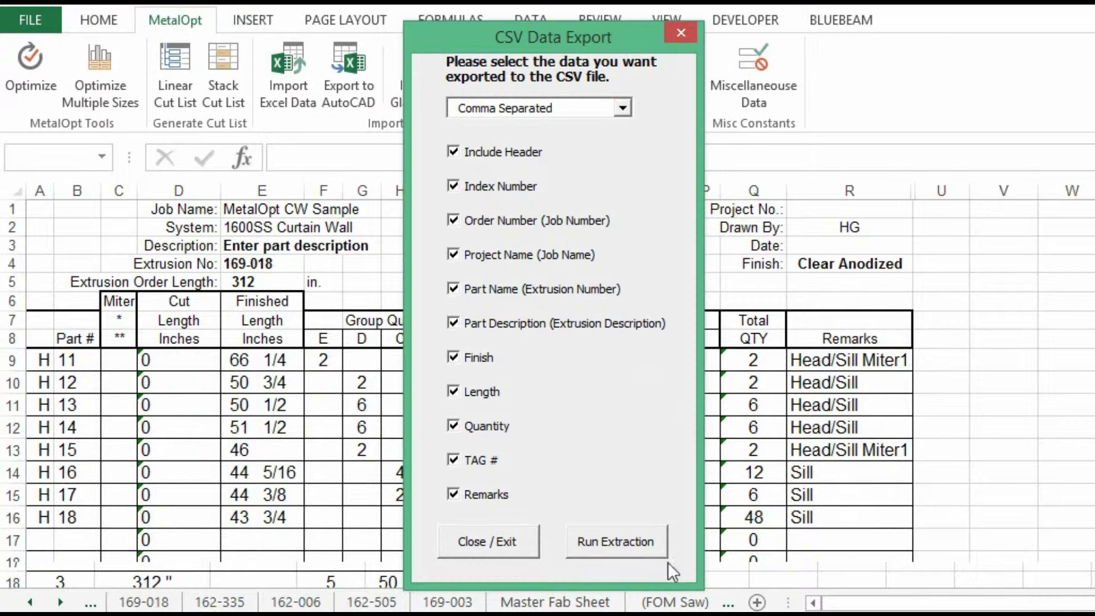
Export the part data as 169-018.csv in the MetalOpt Project folder.
{"action": "left_click", "coordinate": [620, 542]}
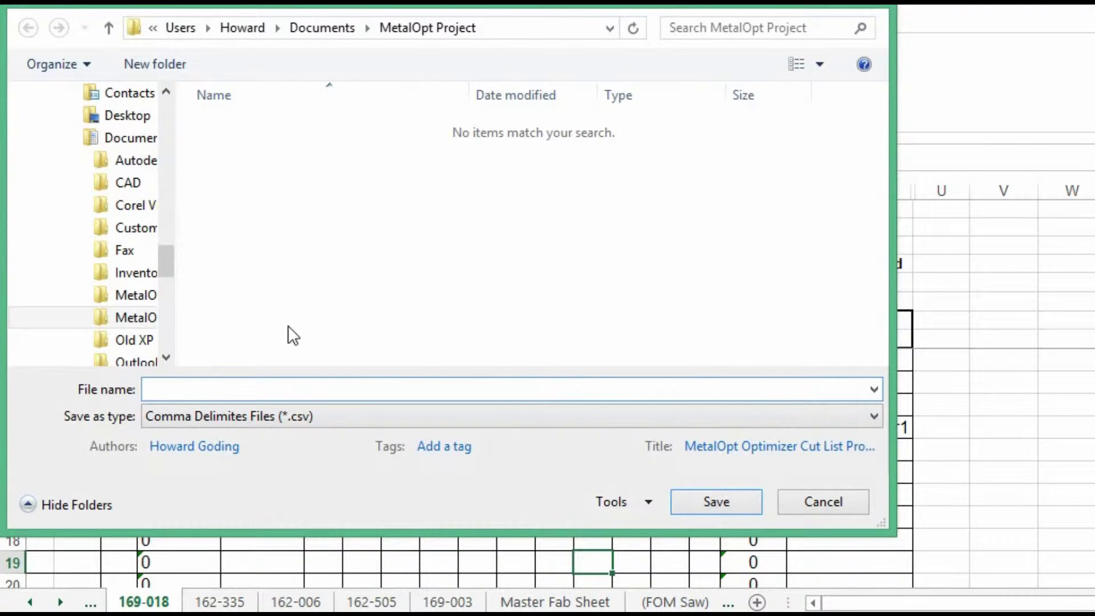
{"action": "left_click", "coordinate": [190, 391]}
{"action": "type", "text": "169-018"}
{"action": "left_click", "coordinate": [716, 516]}
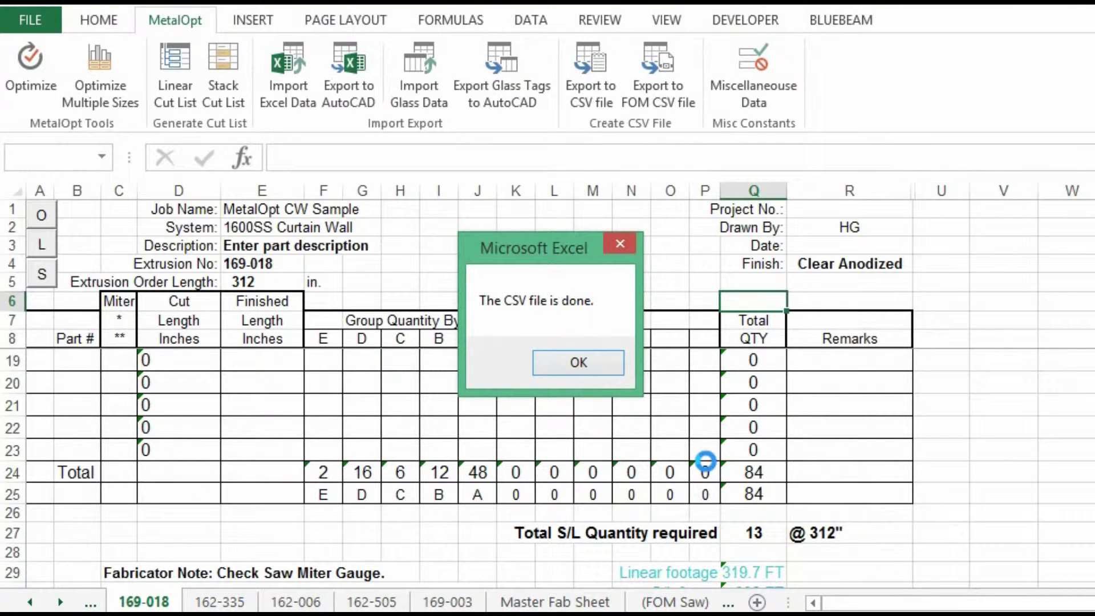
{"action": "left_click", "coordinate": [593, 366]}
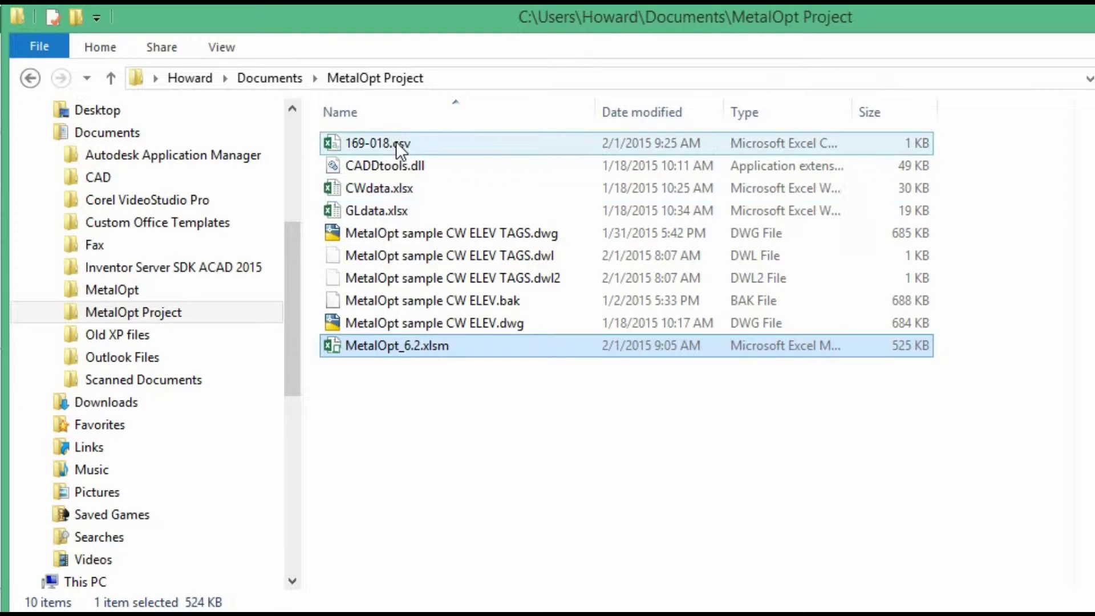
Open 169-018.csv in Notepad with Edit to view its comma-separated text.
{"action": "double_click", "coordinate": [375, 148]}
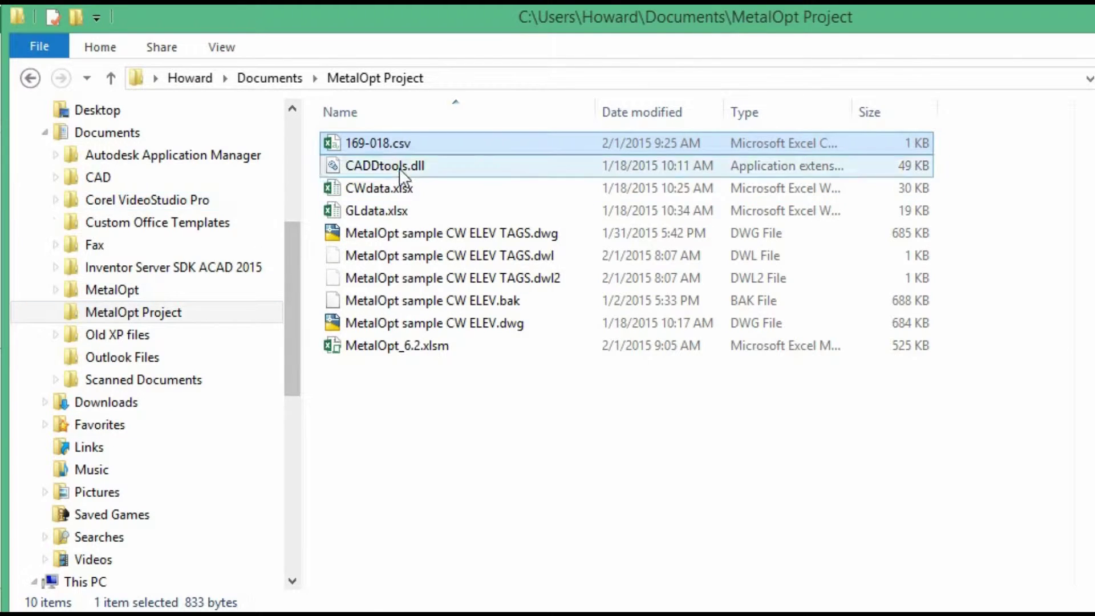
{"action": "right_click", "coordinate": [386, 138]}
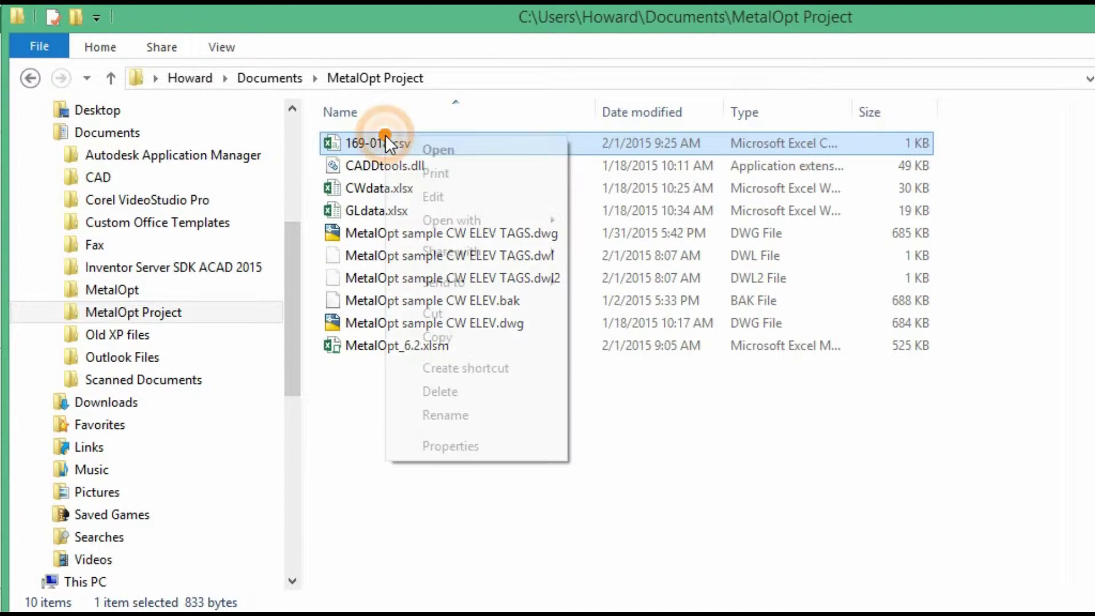
{"action": "left_click", "coordinate": [443, 197]}
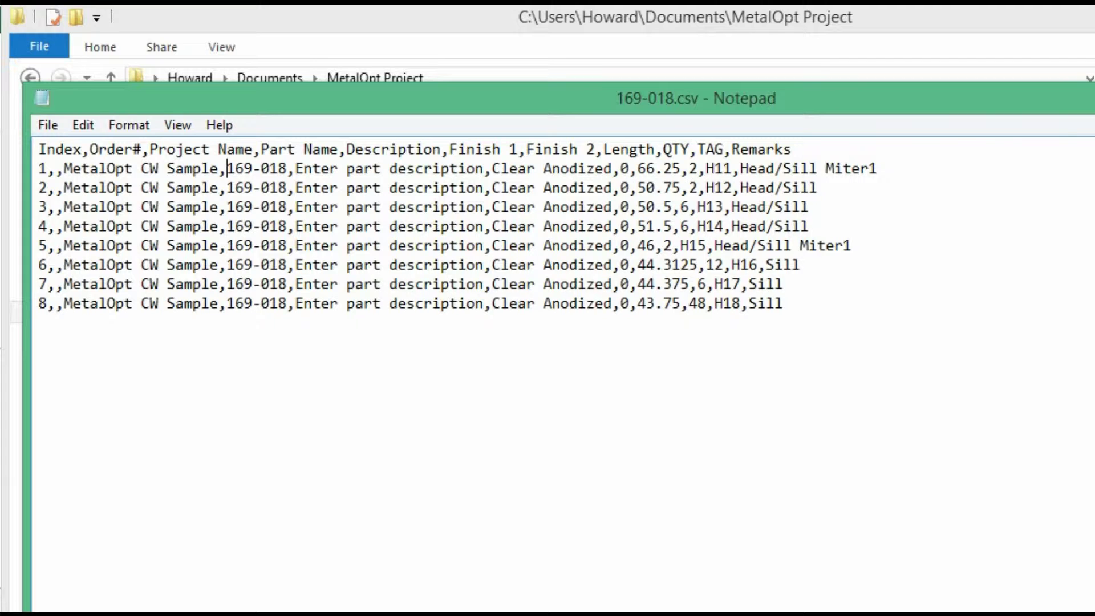
Close the Notepad view of 169-018.csv.
{"action": "key", "text": "alt+F4"}
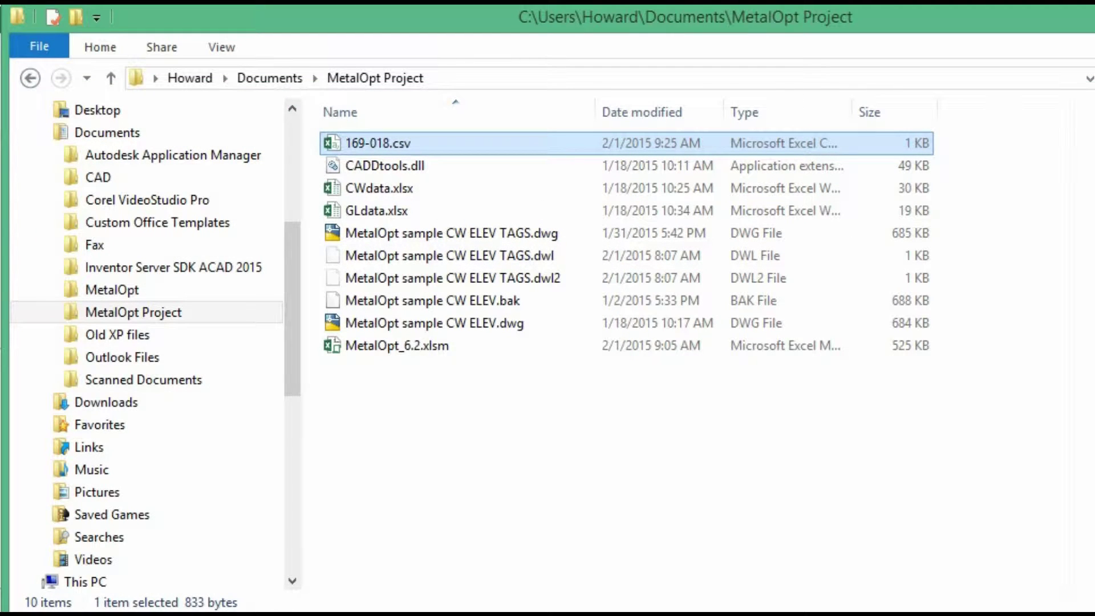
Switch back to the MetalOpt_6.2 workbook's 169-018 fab sheet.
{"action": "key", "text": "Return"}
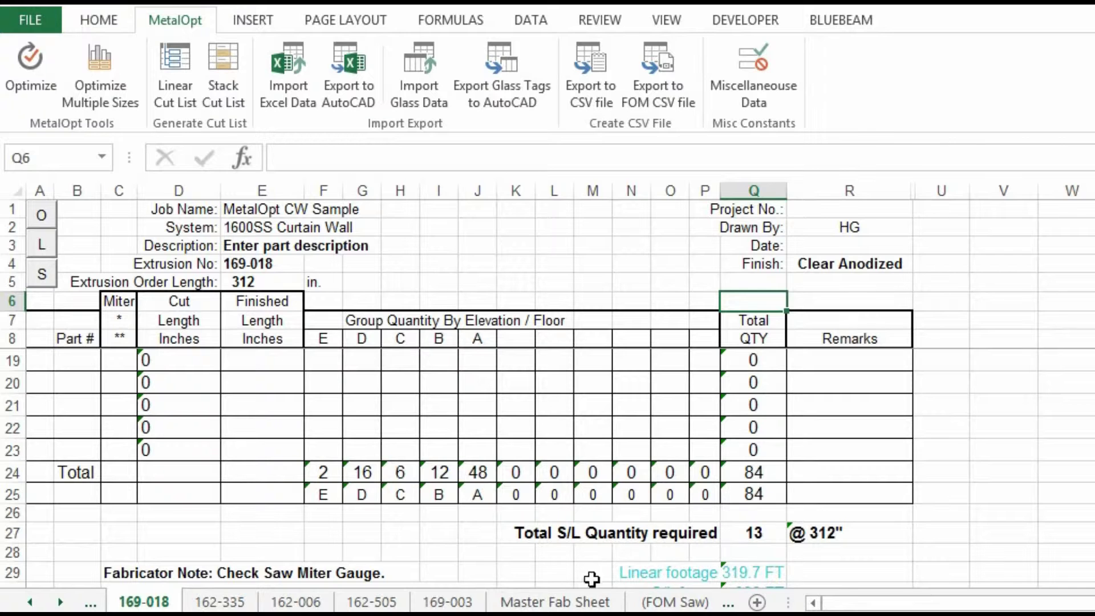
View the (FOM Saw) Master Fab Sheet's miter-saw columns and select Left Angle cell U9.
{"action": "left_click", "coordinate": [664, 602]}
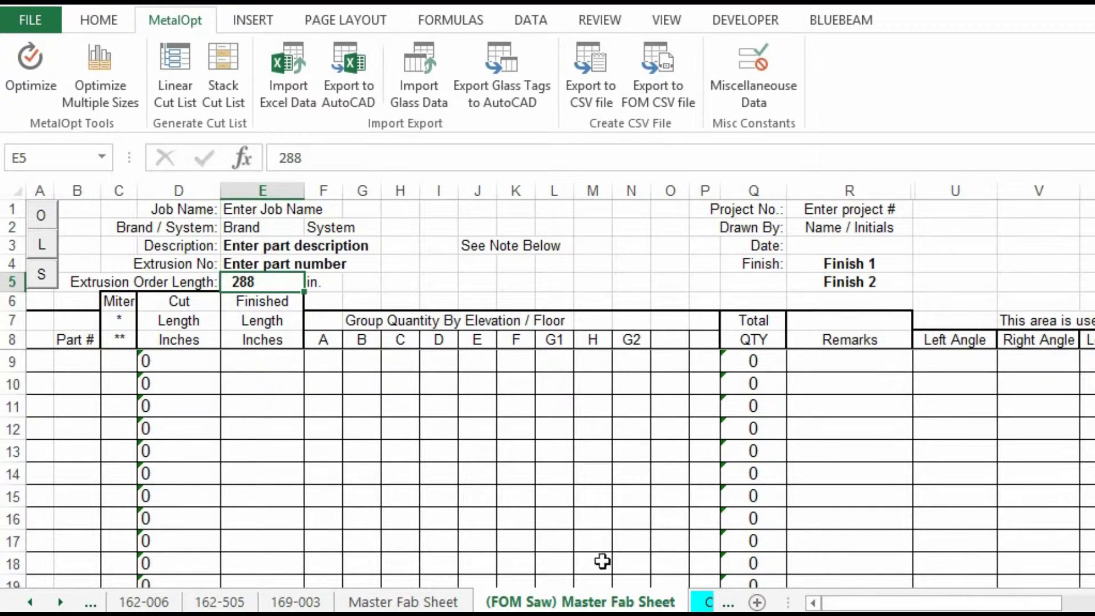
{"action": "left_click", "coordinate": [841, 605]}
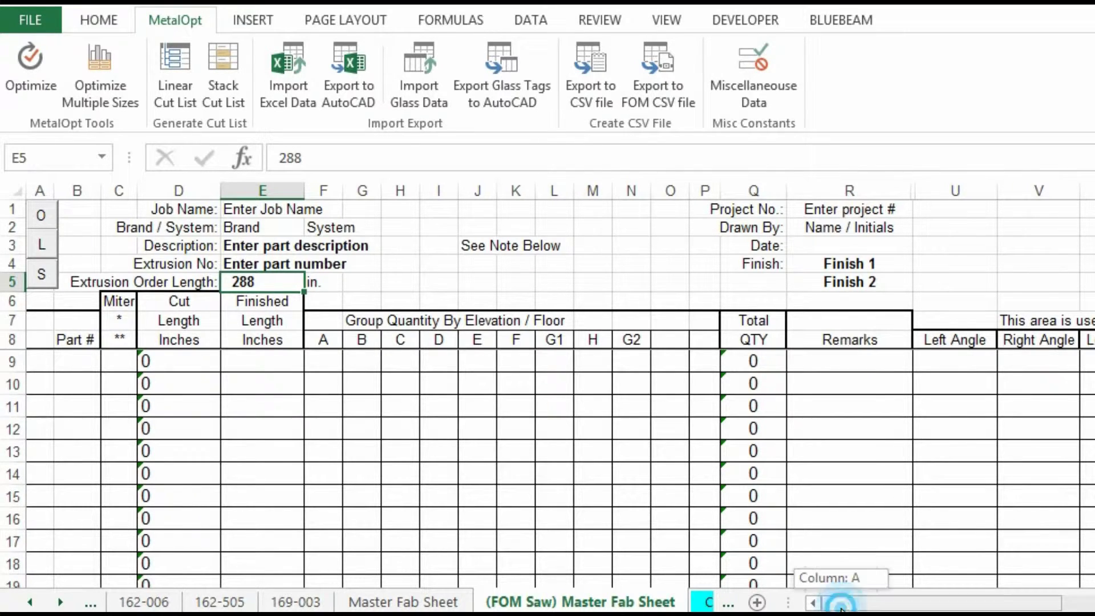
{"action": "left_click_drag", "start_coordinate": [840, 605], "coordinate": [849, 604]}
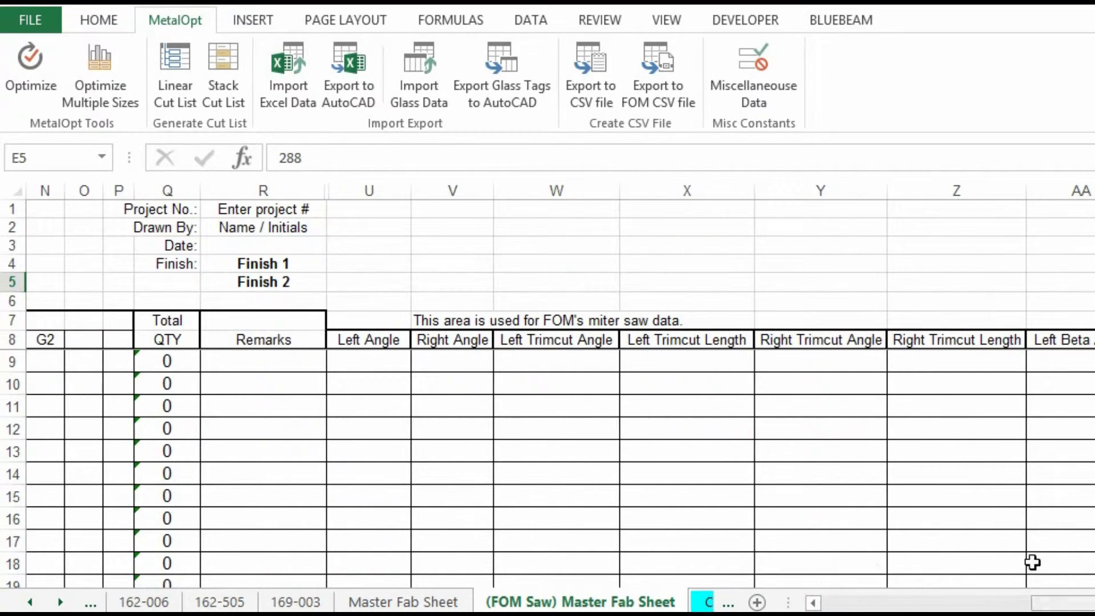
{"action": "left_click", "coordinate": [350, 362]}
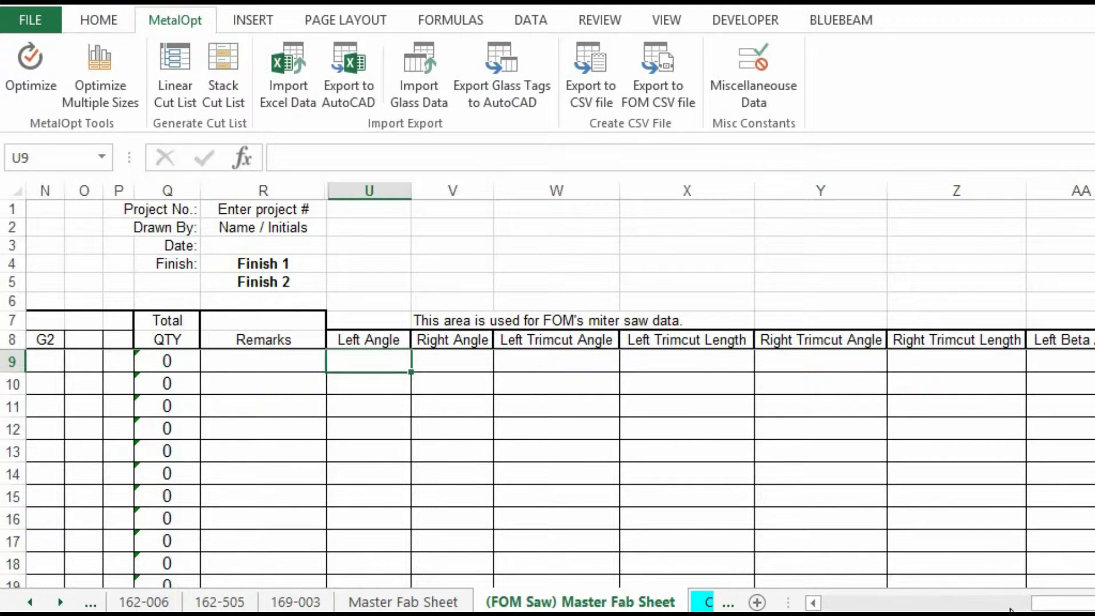
Scroll the sheet tabs left to reveal earlier sheets like Master Glass Sheet and Type 2.
{"action": "left_click", "coordinate": [982, 602]}
{"action": "scroll", "coordinate": [365, 601], "scroll_direction": "up", "scroll_amount": 1}
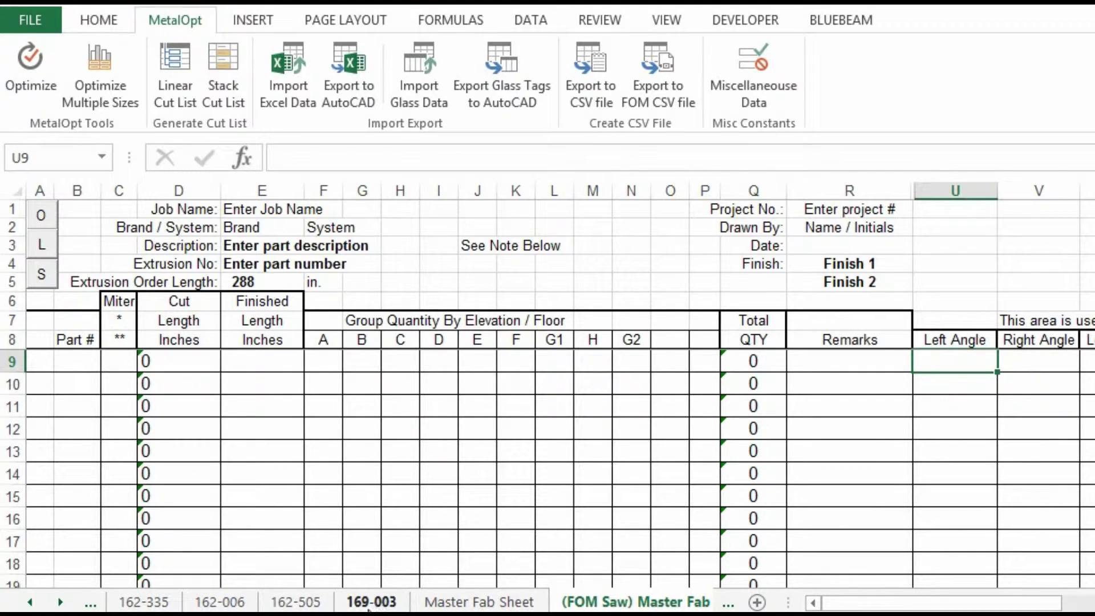
{"action": "left_click", "coordinate": [29, 602]}
{"action": "left_click", "coordinate": [30, 602]}
{"action": "left_click", "coordinate": [30, 602]}
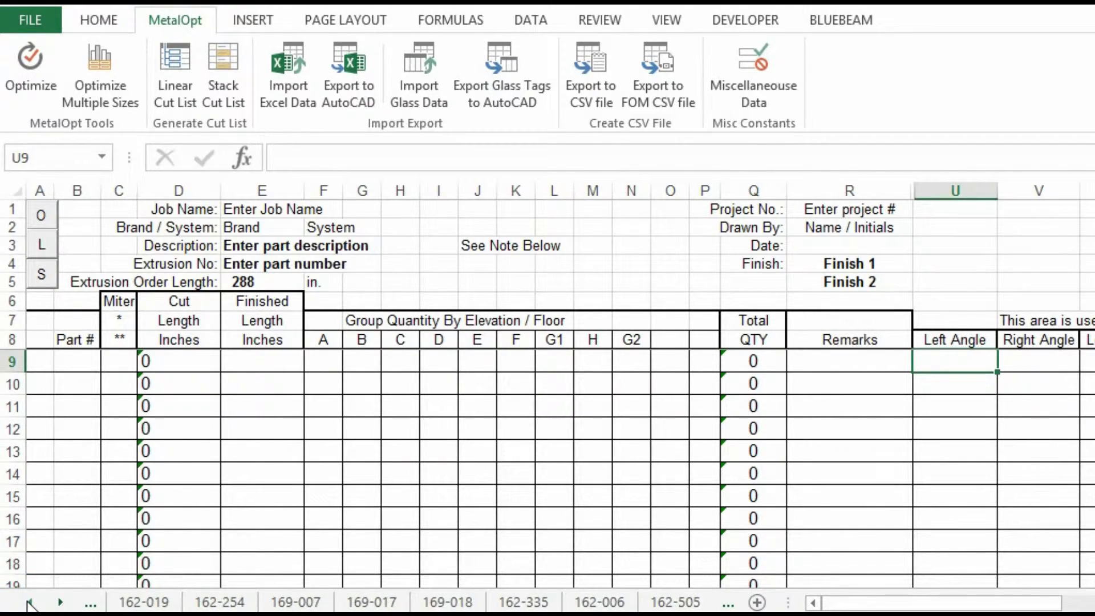
{"action": "left_click", "coordinate": [30, 602]}
{"action": "left_click", "coordinate": [29, 602]}
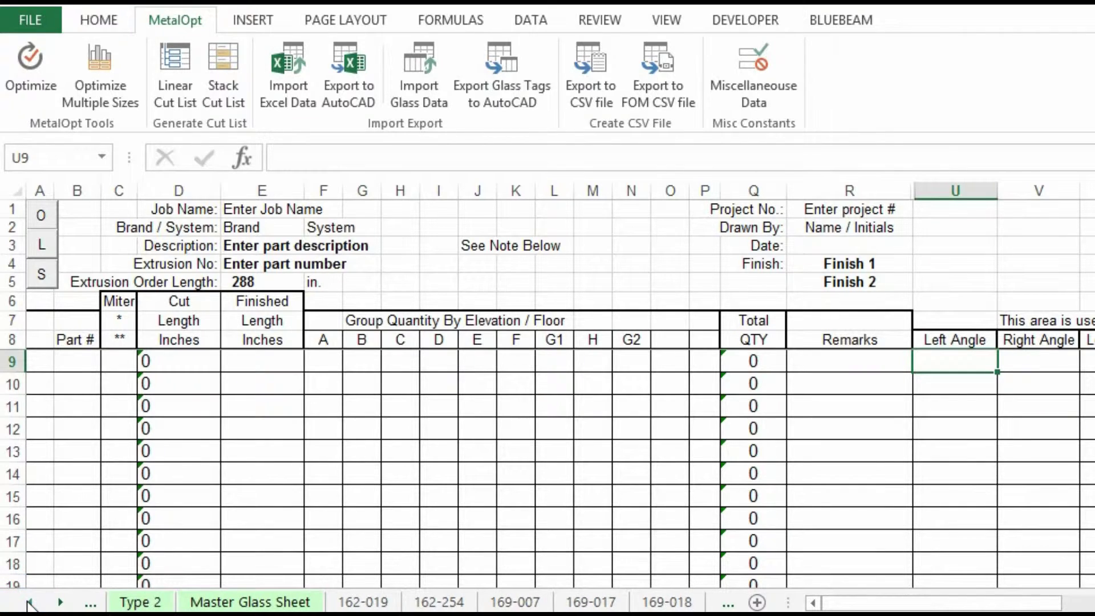
Check the 162-019 and 162-254 fab sheets, then bring up the AutoCAD drawing.
{"action": "left_click", "coordinate": [366, 603]}
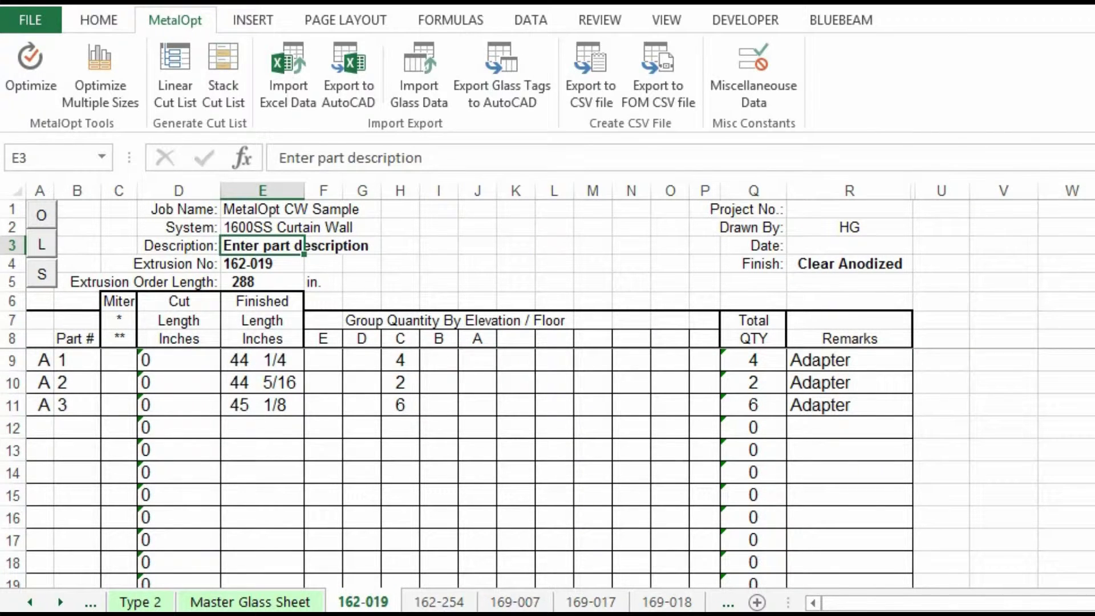
{"action": "left_click", "coordinate": [439, 599]}
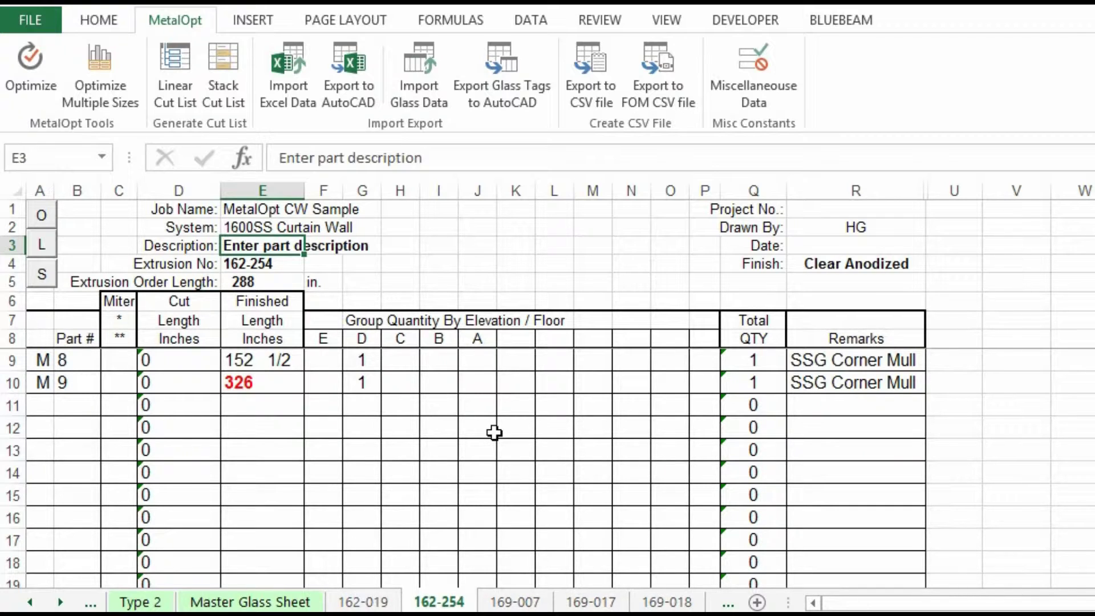
{"action": "key", "text": "alt+Tab"}
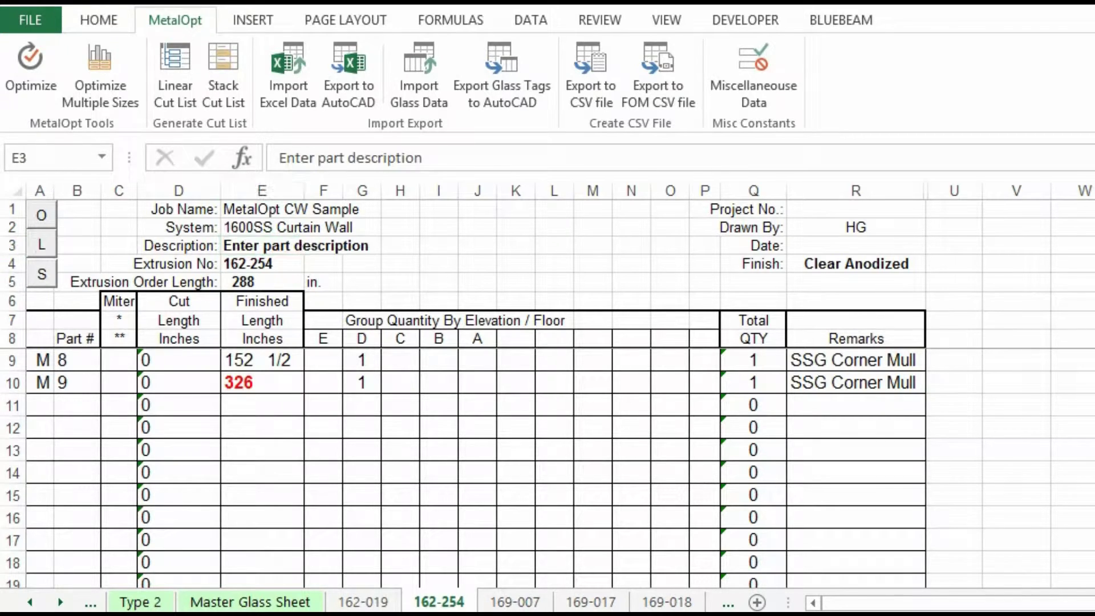
Zoom and pan the SAMPLE DETAILS to inspect the 162-254 chevron corner mullion's part labels.
{"action": "scroll", "coordinate": [270, 256], "scroll_direction": "up", "scroll_amount": 3}
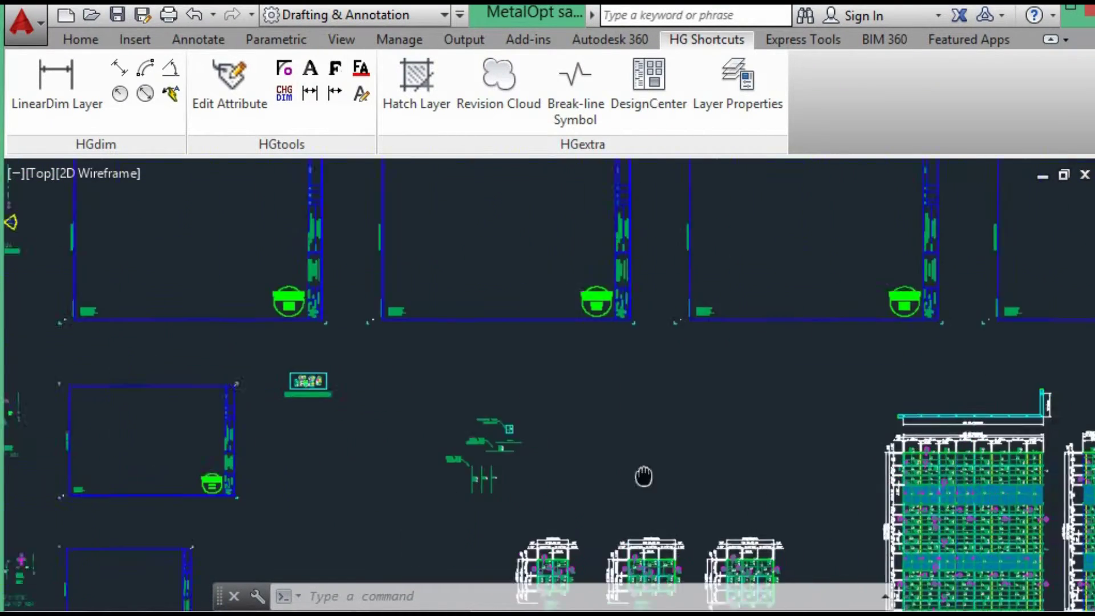
{"action": "scroll", "coordinate": [318, 408], "scroll_direction": "down", "scroll_amount": 5}
{"action": "scroll", "coordinate": [264, 383], "scroll_direction": "up", "scroll_amount": 3}
{"action": "scroll", "coordinate": [264, 383], "scroll_direction": "up", "scroll_amount": 6}
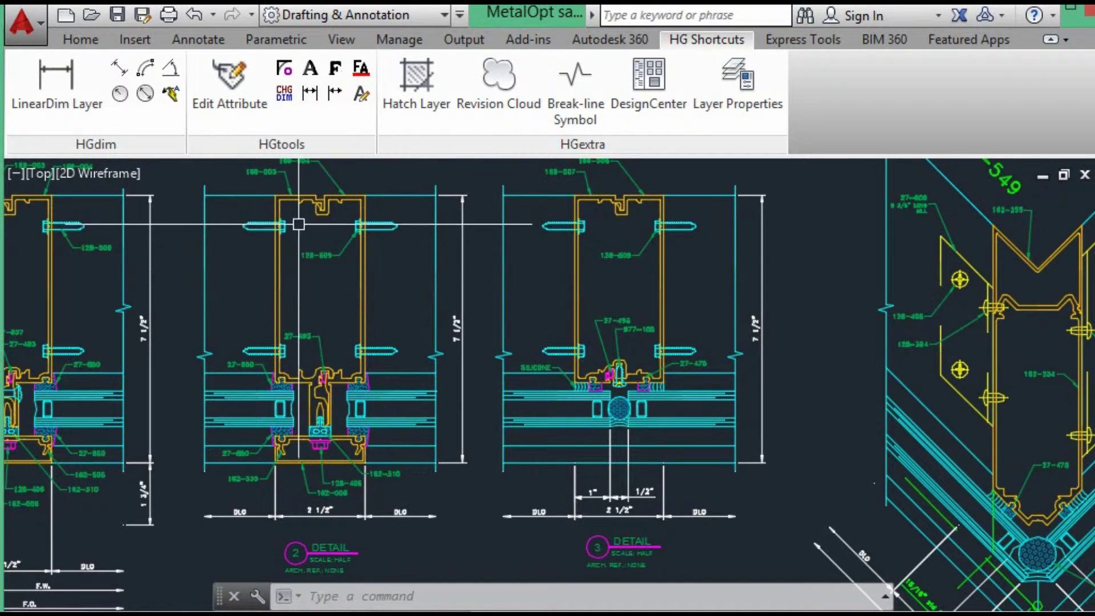
{"action": "scroll", "coordinate": [295, 219], "scroll_direction": "up", "scroll_amount": 4}
{"action": "left_click_drag", "start_coordinate": [295, 219], "coordinate": [327, 447]}
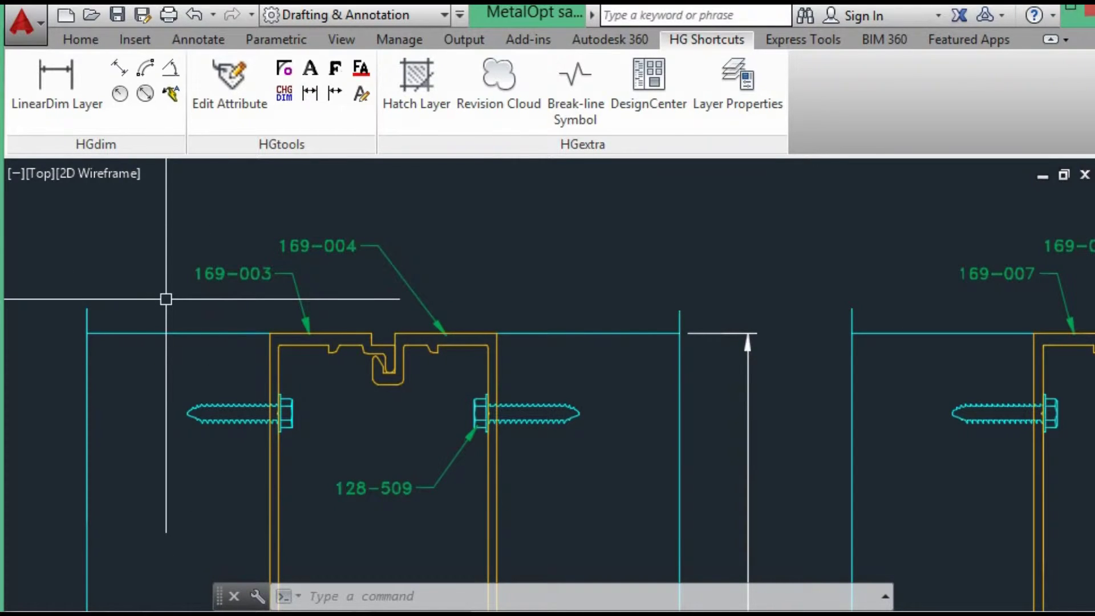
{"action": "scroll", "coordinate": [191, 298], "scroll_direction": "down", "scroll_amount": 2}
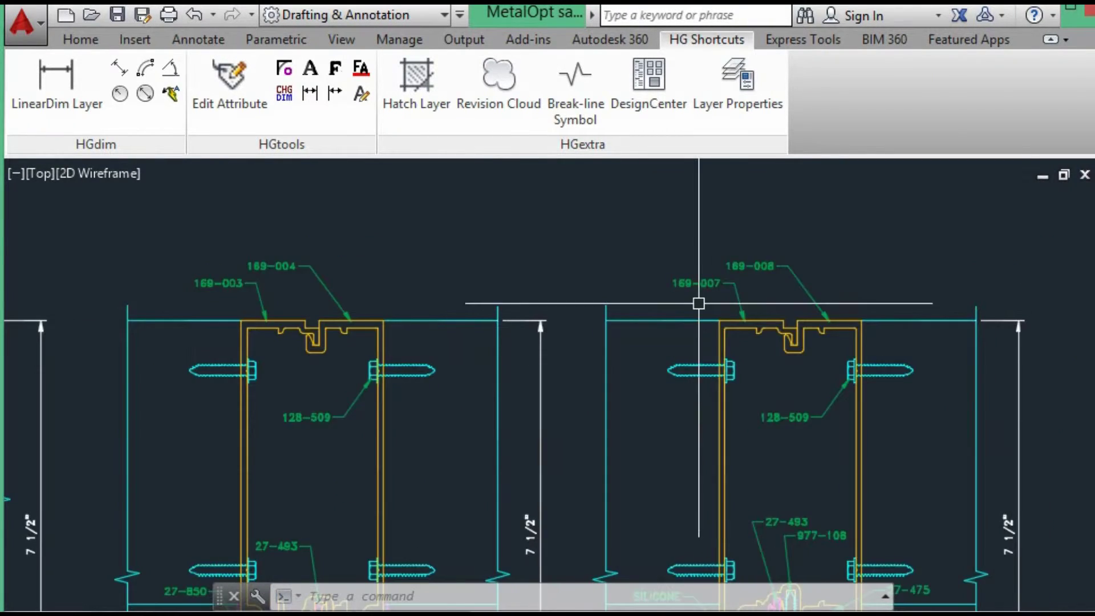
{"action": "scroll", "coordinate": [698, 302], "scroll_direction": "up", "scroll_amount": 2}
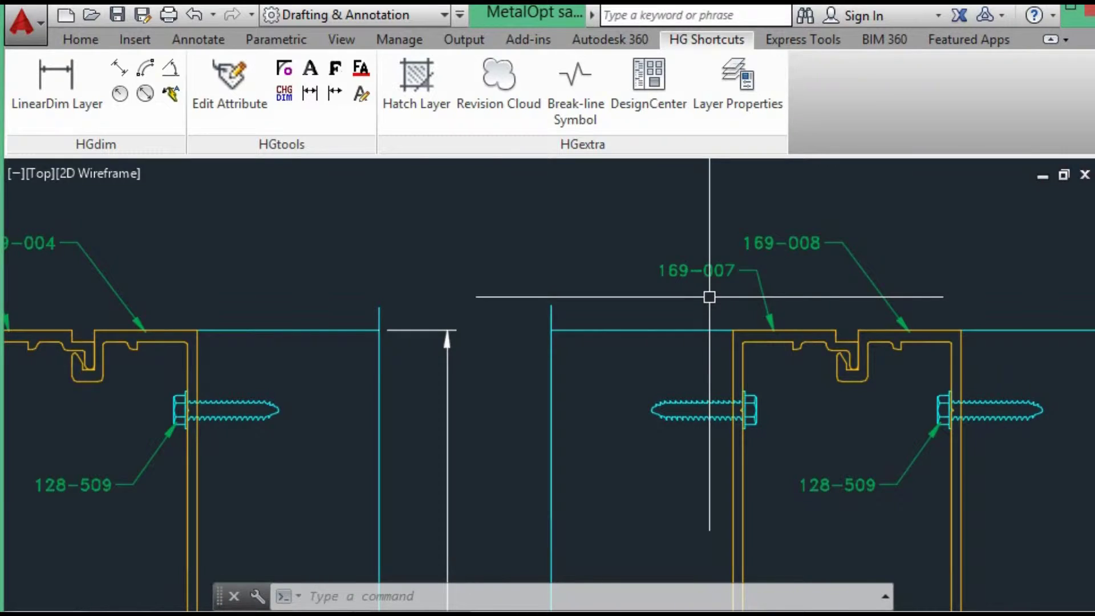
{"action": "scroll", "coordinate": [710, 296], "scroll_direction": "down", "scroll_amount": 3}
{"action": "scroll", "coordinate": [704, 296], "scroll_direction": "down", "scroll_amount": 1}
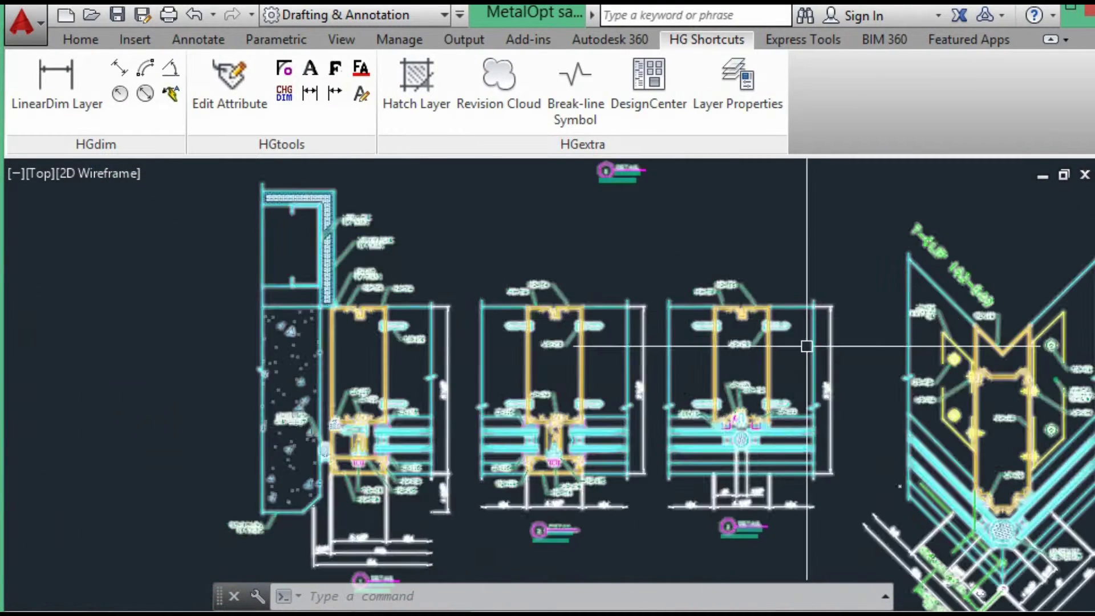
{"action": "scroll", "coordinate": [806, 346], "scroll_direction": "down", "scroll_amount": 1}
{"action": "scroll", "coordinate": [859, 395], "scroll_direction": "up", "scroll_amount": 3}
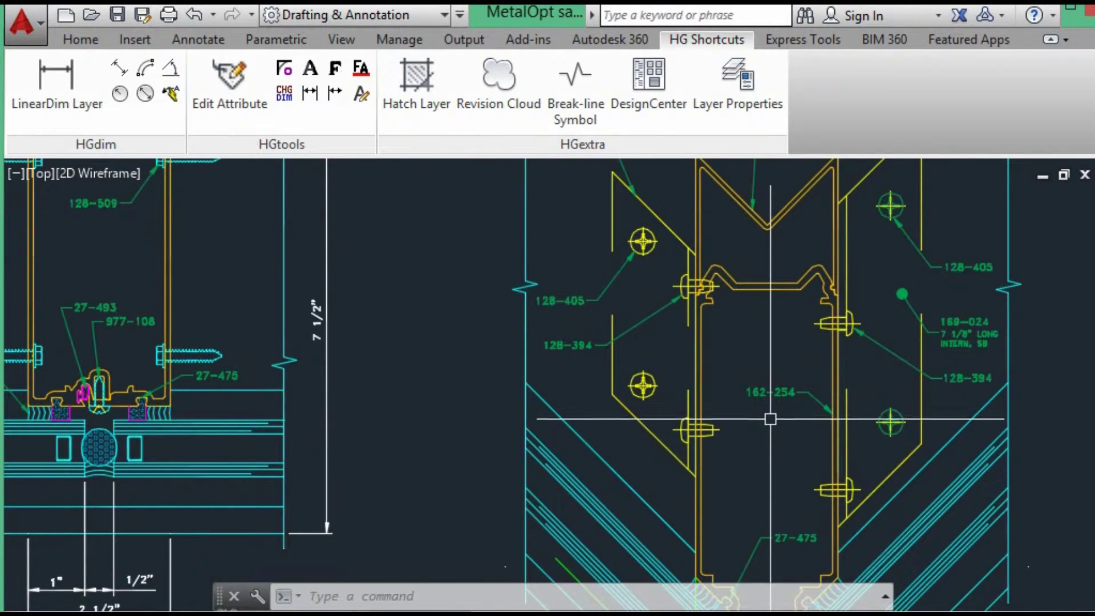
{"action": "scroll", "coordinate": [786, 433], "scroll_direction": "down", "scroll_amount": 1}
{"action": "scroll", "coordinate": [775, 319], "scroll_direction": "down", "scroll_amount": 2}
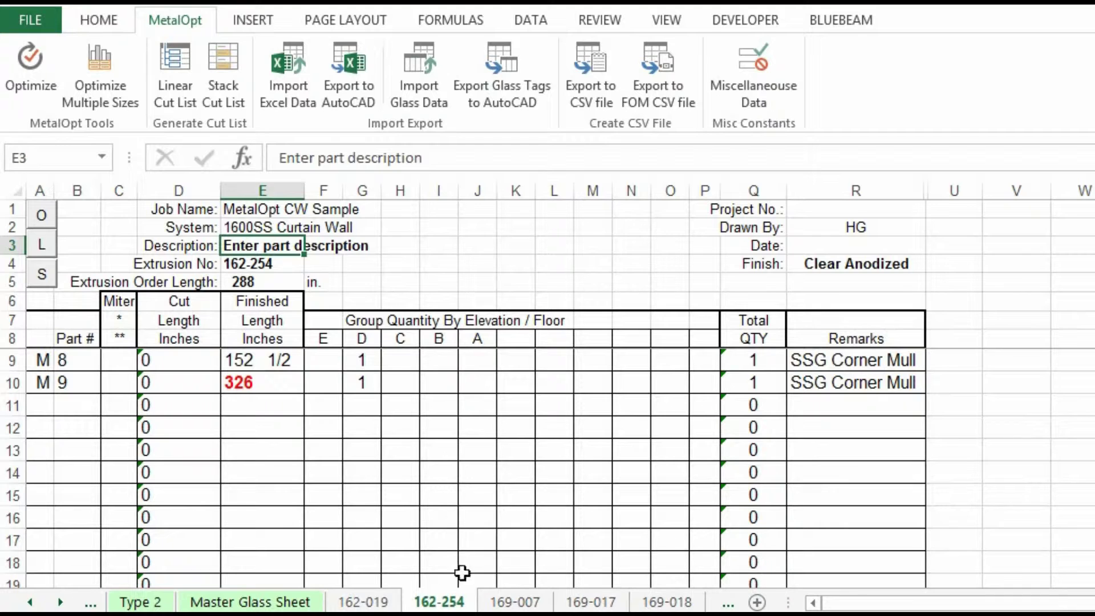
Make a copy of sheet 162-254 placed before the 169-007 sheet.
{"action": "left_click", "coordinate": [438, 606]}
{"action": "right_click", "coordinate": [438, 606]}
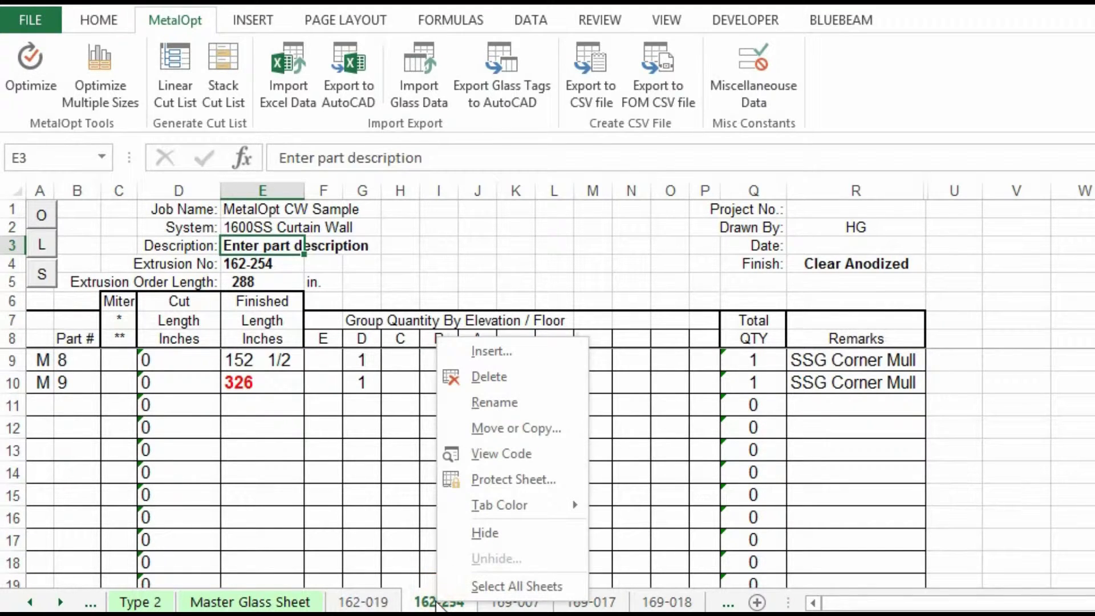
{"action": "left_click", "coordinate": [487, 434]}
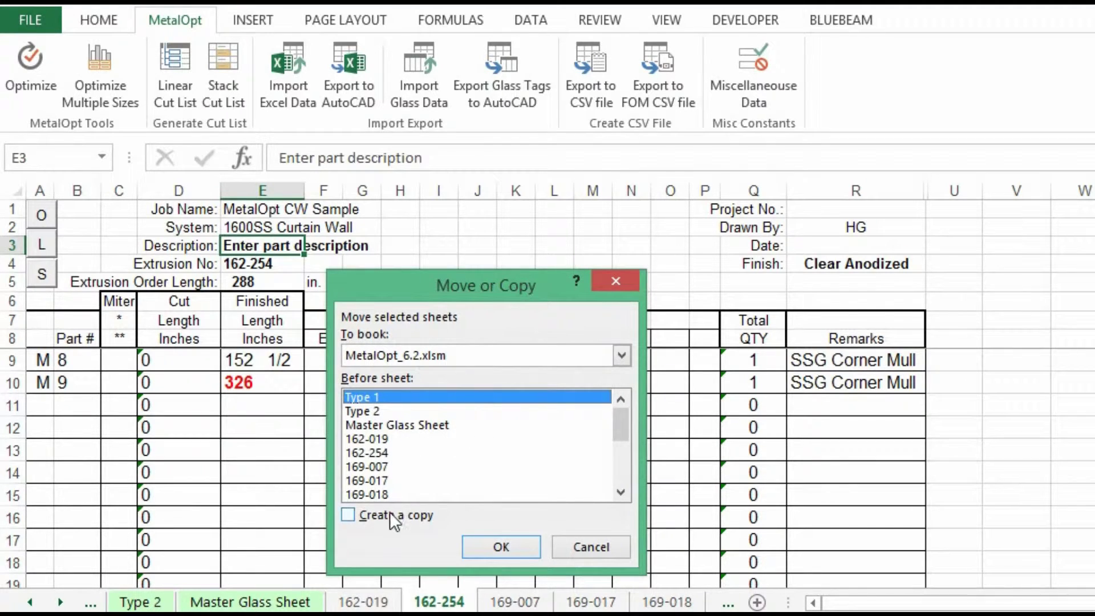
{"action": "left_click", "coordinate": [391, 520]}
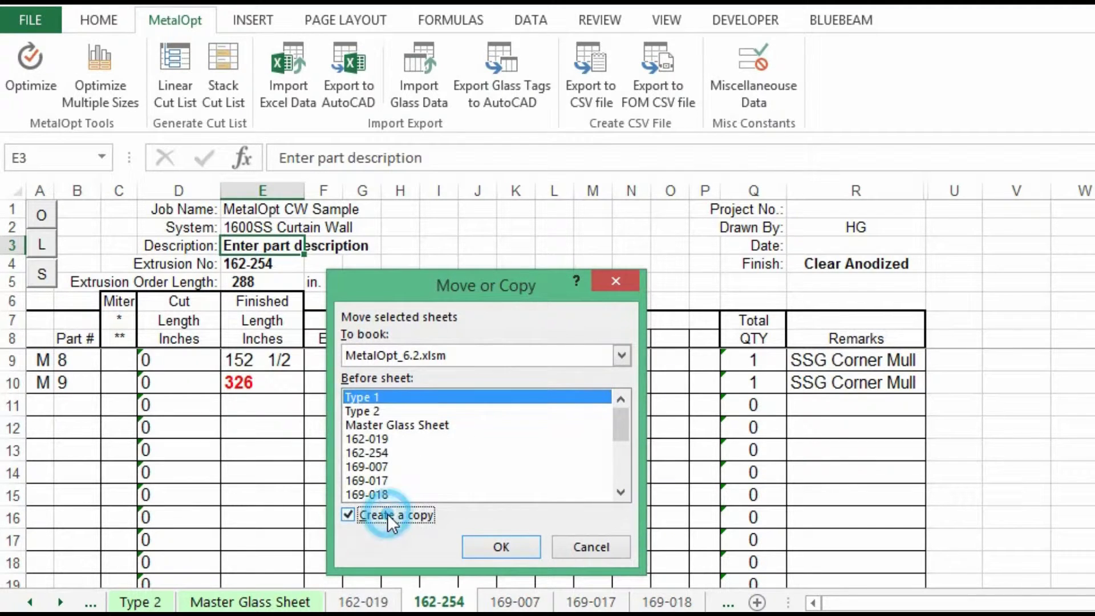
{"action": "left_click", "coordinate": [383, 466]}
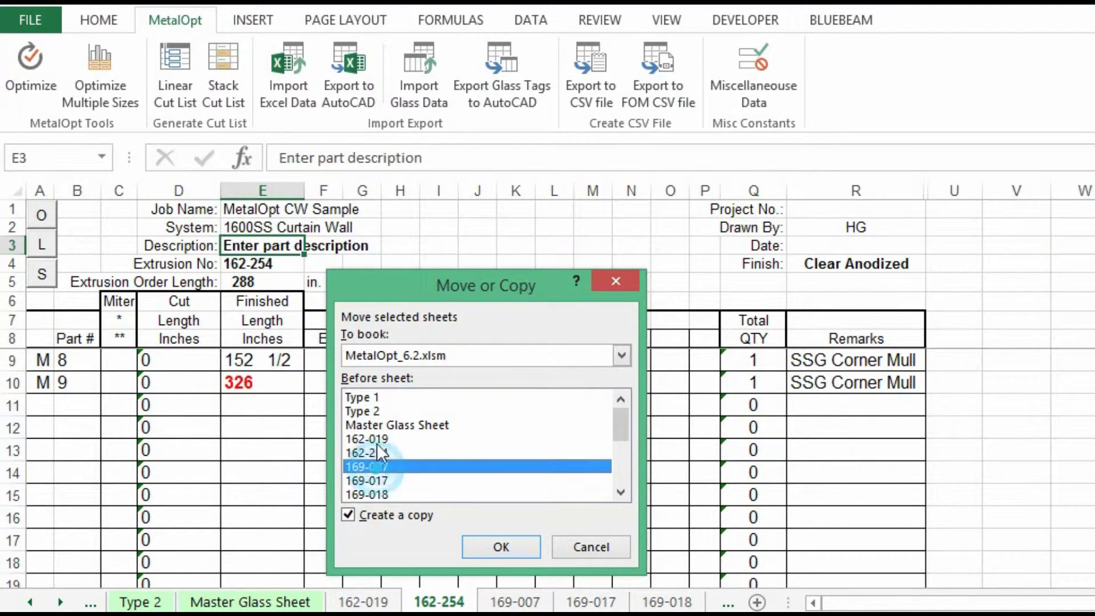
{"action": "left_click", "coordinate": [488, 549]}
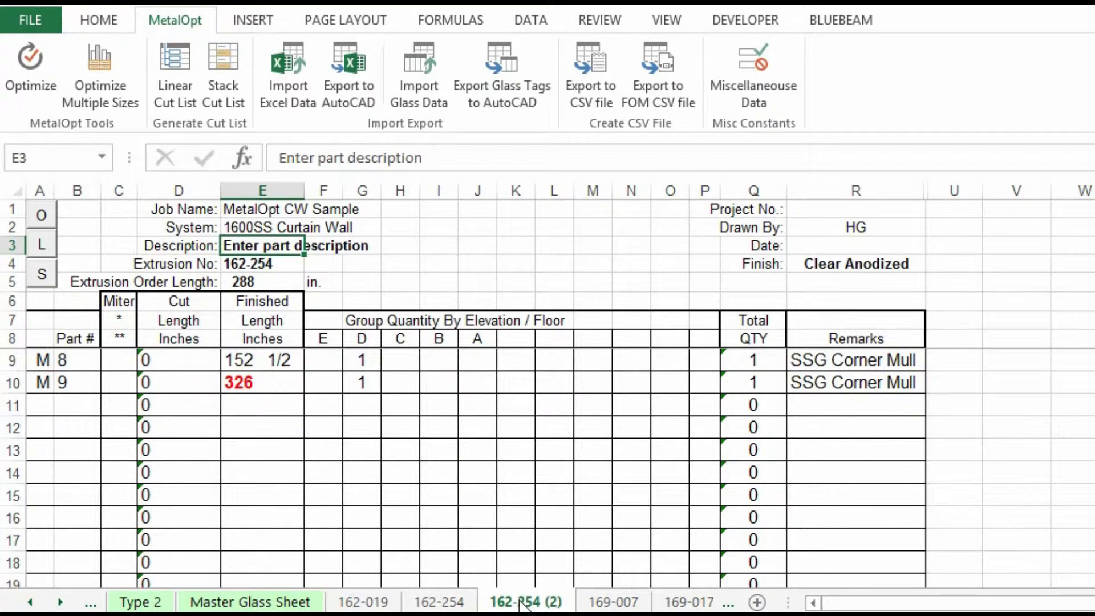
Give the copied sheet a teal tab colour.
{"action": "right_click", "coordinate": [526, 602]}
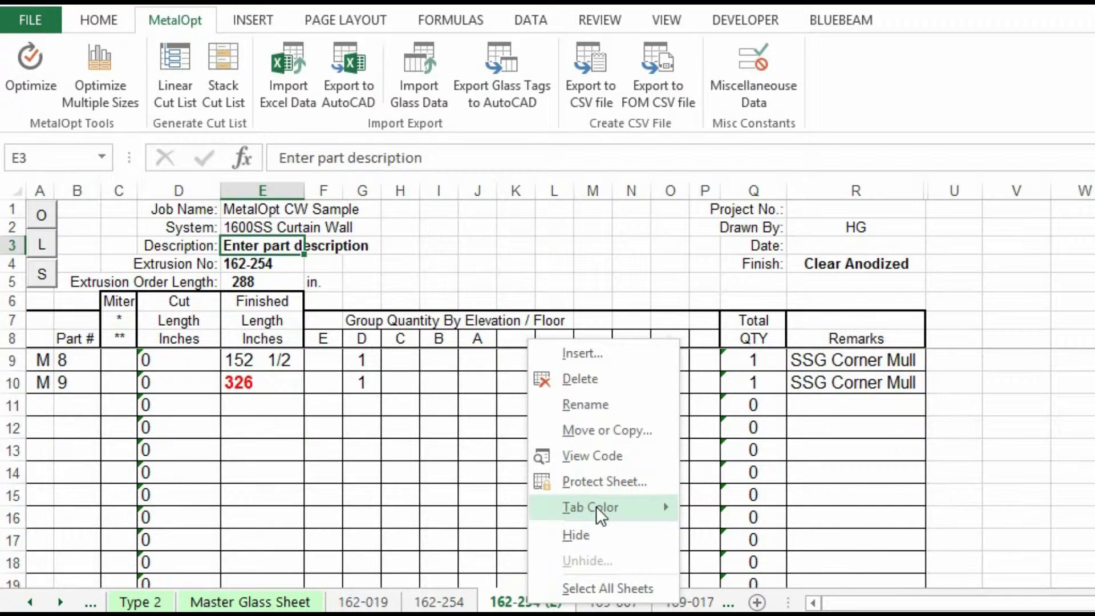
{"action": "mouse_move", "coordinate": [596, 506]}
{"action": "left_click", "coordinate": [745, 527]}
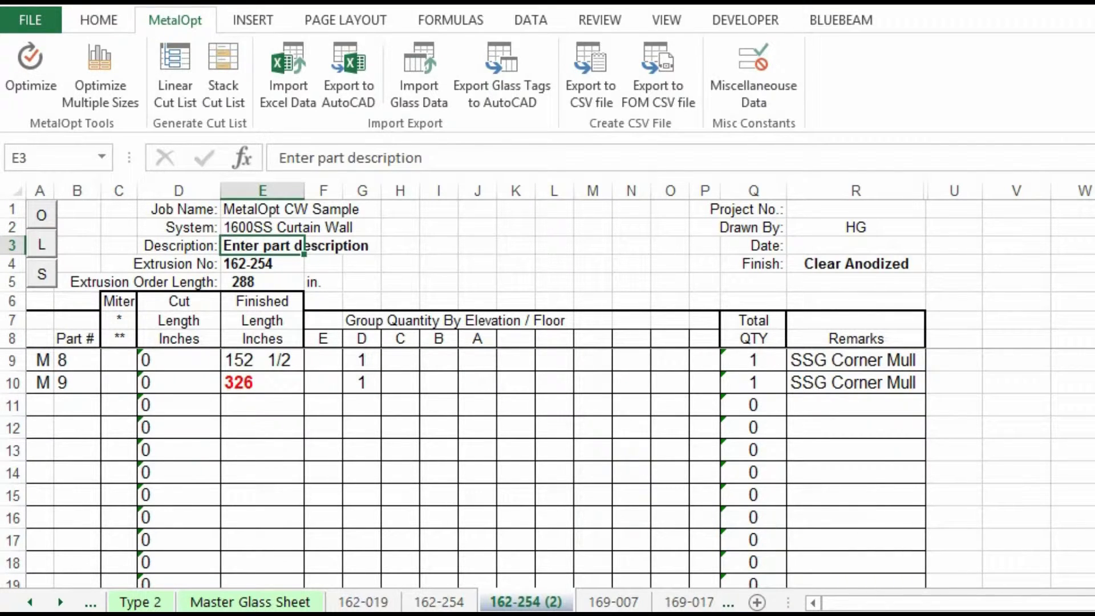
{"action": "left_click", "coordinate": [439, 602]}
{"action": "left_click", "coordinate": [522, 602]}
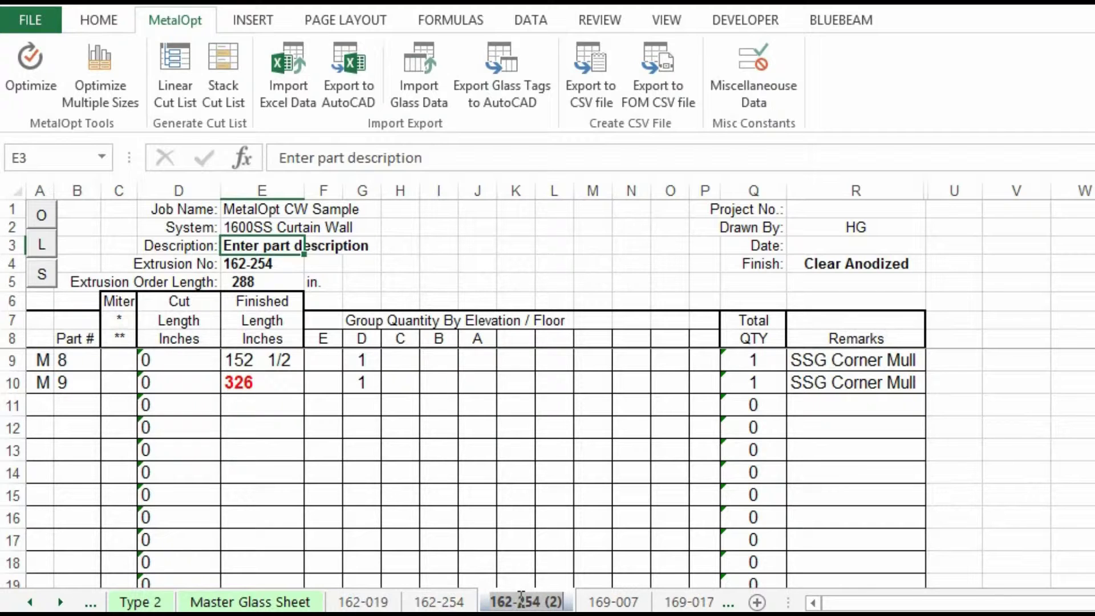
Rename the copied sheet to 162-255 IS Cover.
{"action": "left_click", "coordinate": [499, 602]}
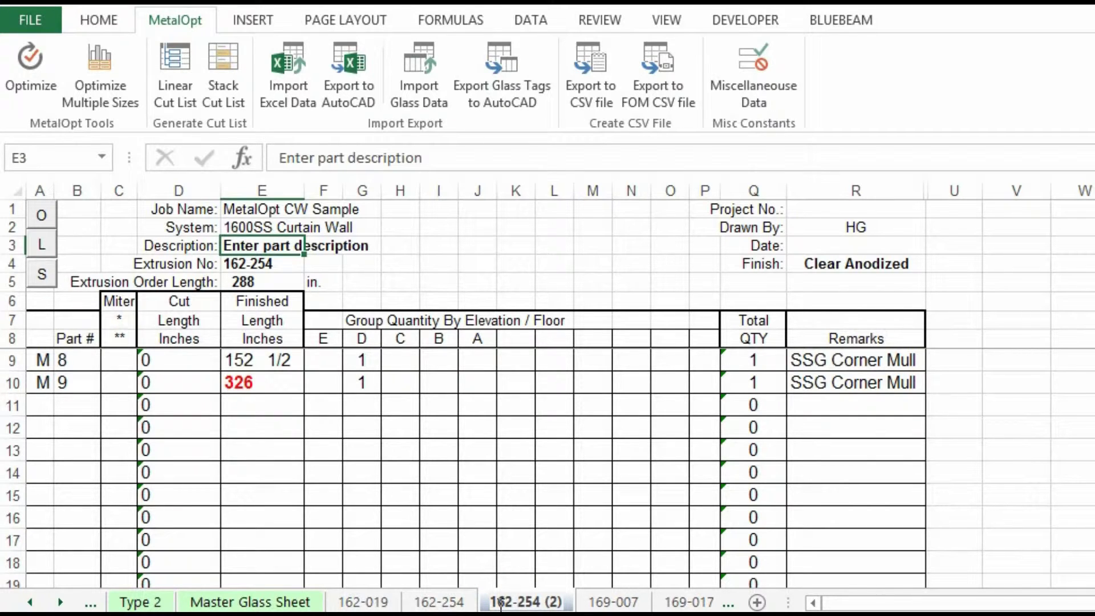
{"action": "type", "text": "255"}
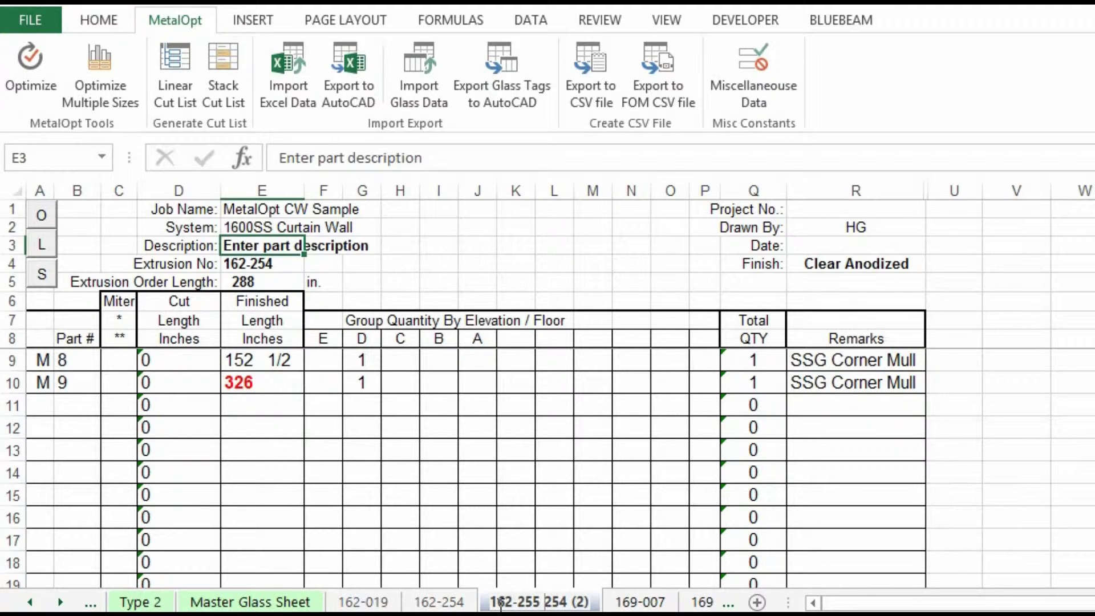
{"action": "type", "text": " IS Co"}
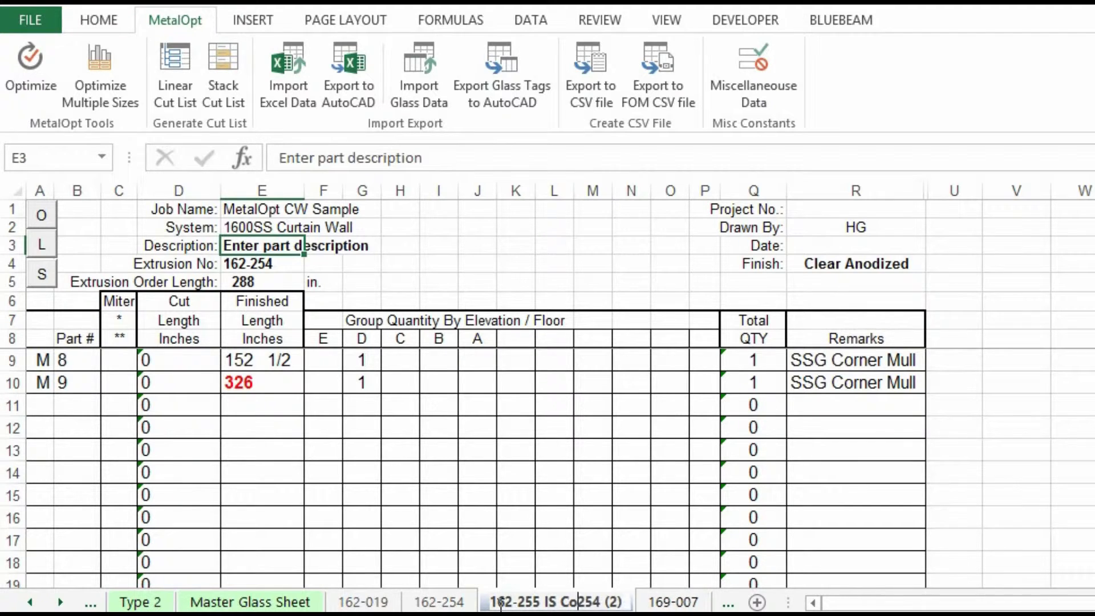
{"action": "type", "text": "ver"}
{"action": "key", "text": "Delete"}
{"action": "key", "text": "Delete"}
{"action": "key", "text": "Delete"}
{"action": "key", "text": "Delete"}
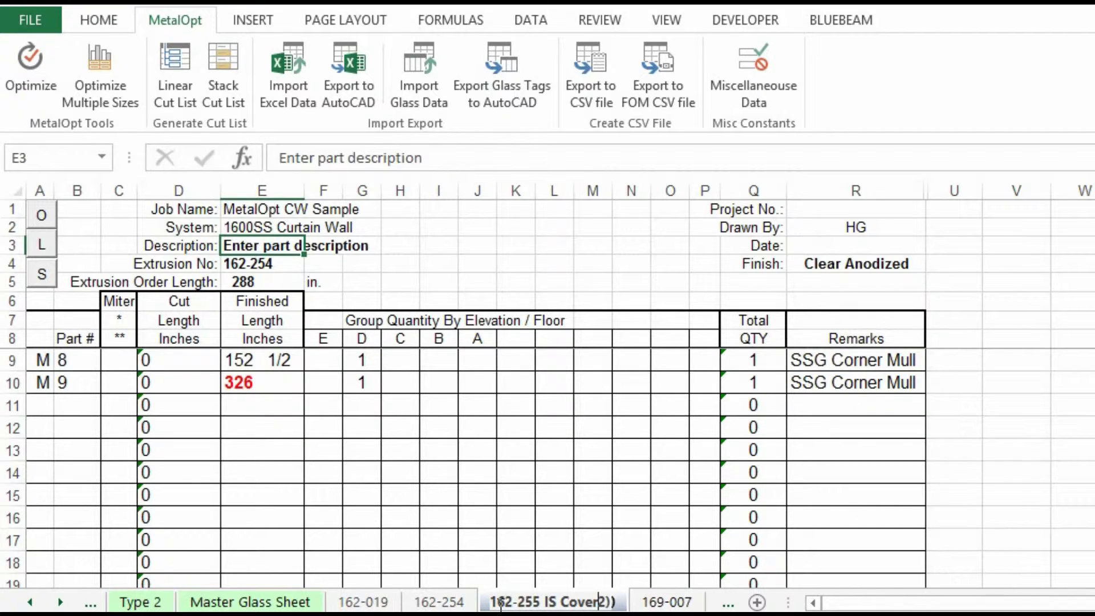
{"action": "key", "text": "Delete"}
{"action": "key", "text": "Delete"}
{"action": "key", "text": "Delete"}
{"action": "key", "text": "Return"}
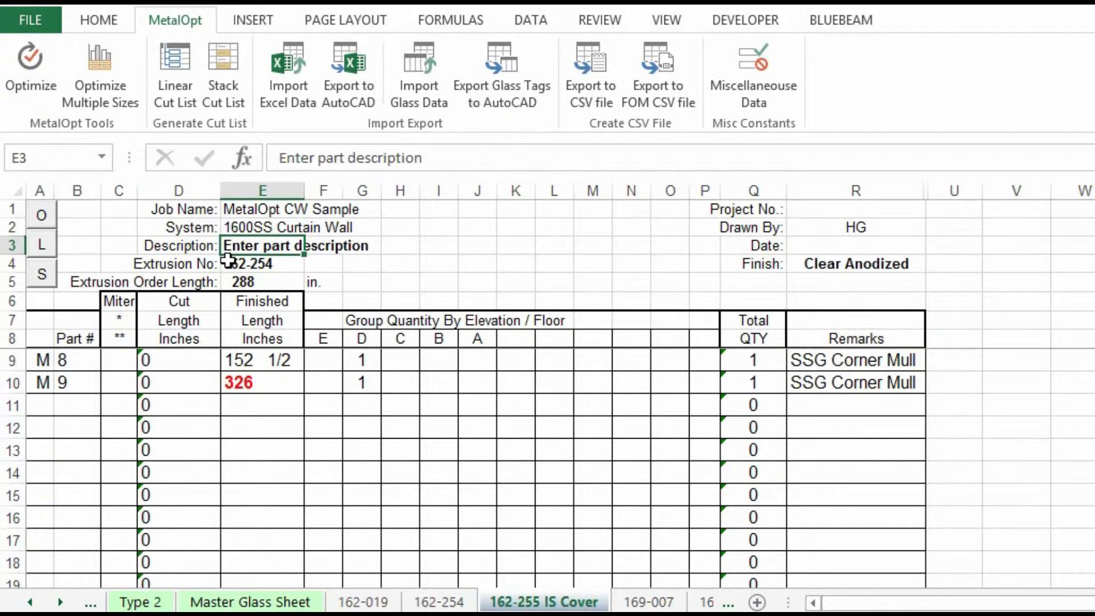
Set the Extrusion No in E4 to 162-255.
{"action": "left_click", "coordinate": [261, 264]}
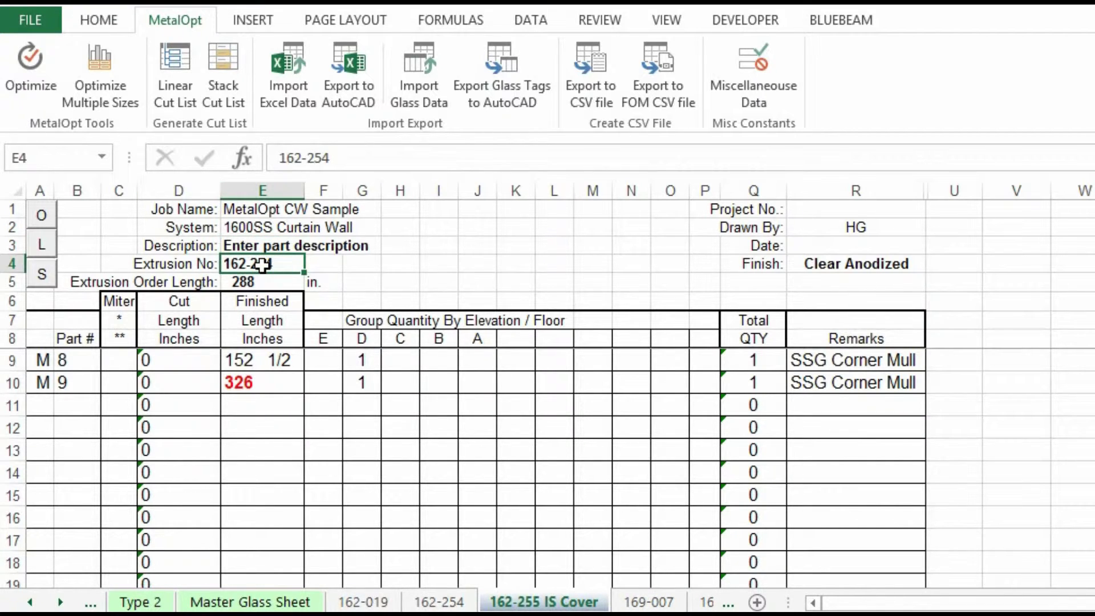
{"action": "type", "text": "162"}
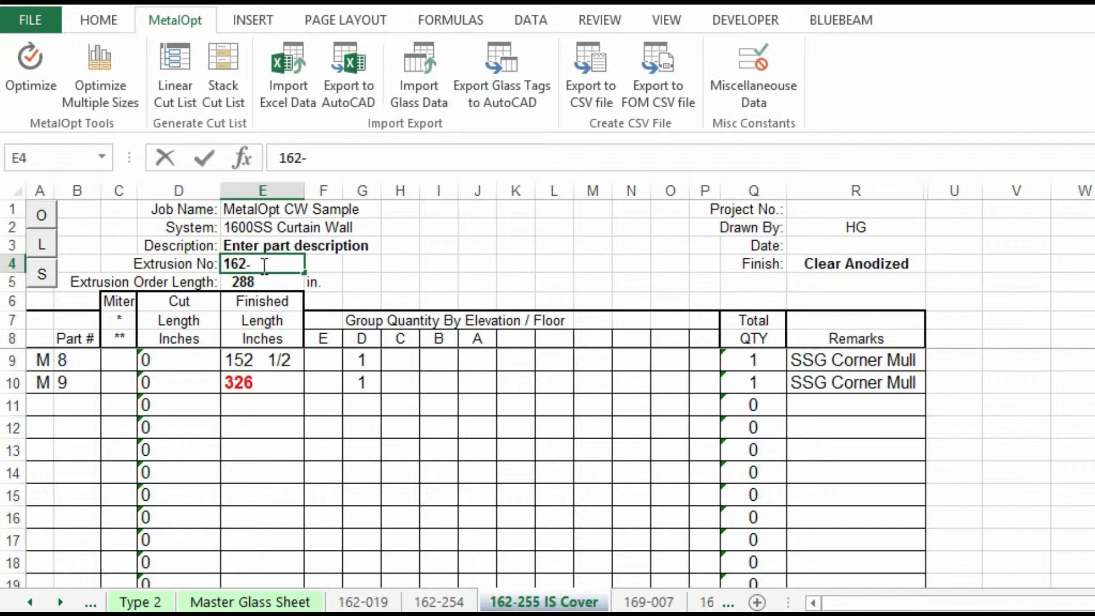
{"action": "type", "text": "-255"}
{"action": "key", "text": "Up"}
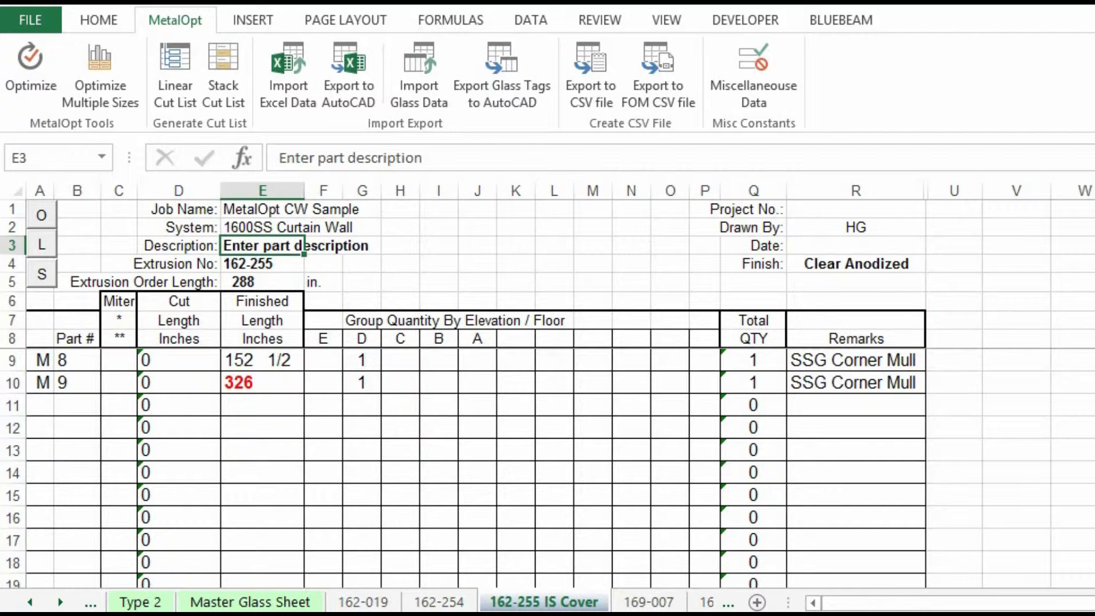
Make a copy of sheet 169-007 placed before the 169-017 sheet.
{"action": "left_click", "coordinate": [652, 603]}
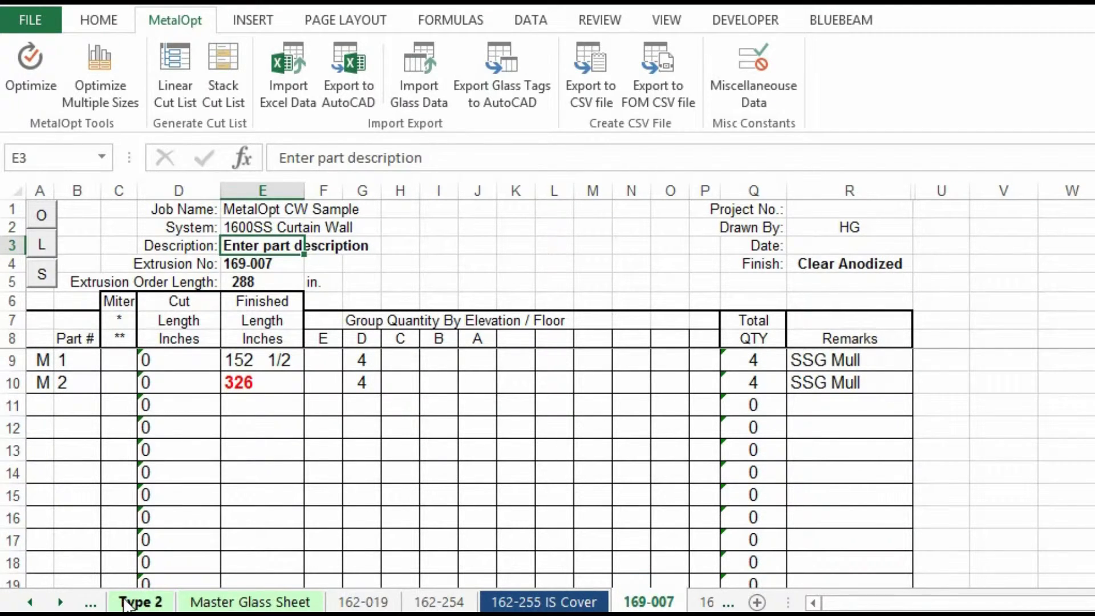
{"action": "left_click", "coordinate": [60, 604]}
{"action": "left_click", "coordinate": [60, 603]}
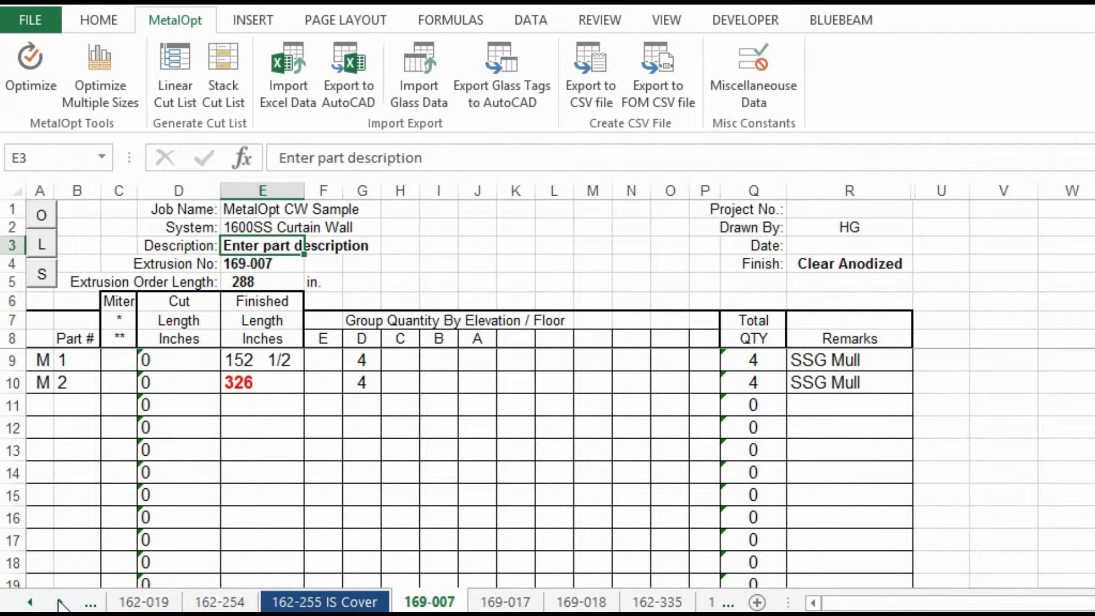
{"action": "right_click", "coordinate": [437, 609]}
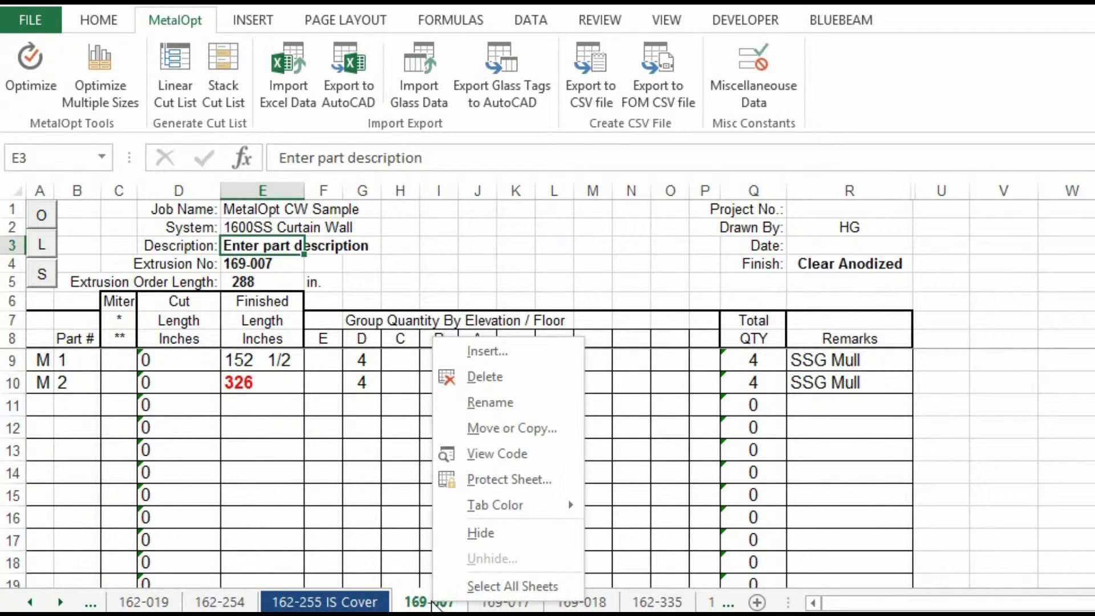
{"action": "left_click", "coordinate": [505, 428]}
{"action": "left_click", "coordinate": [402, 504]}
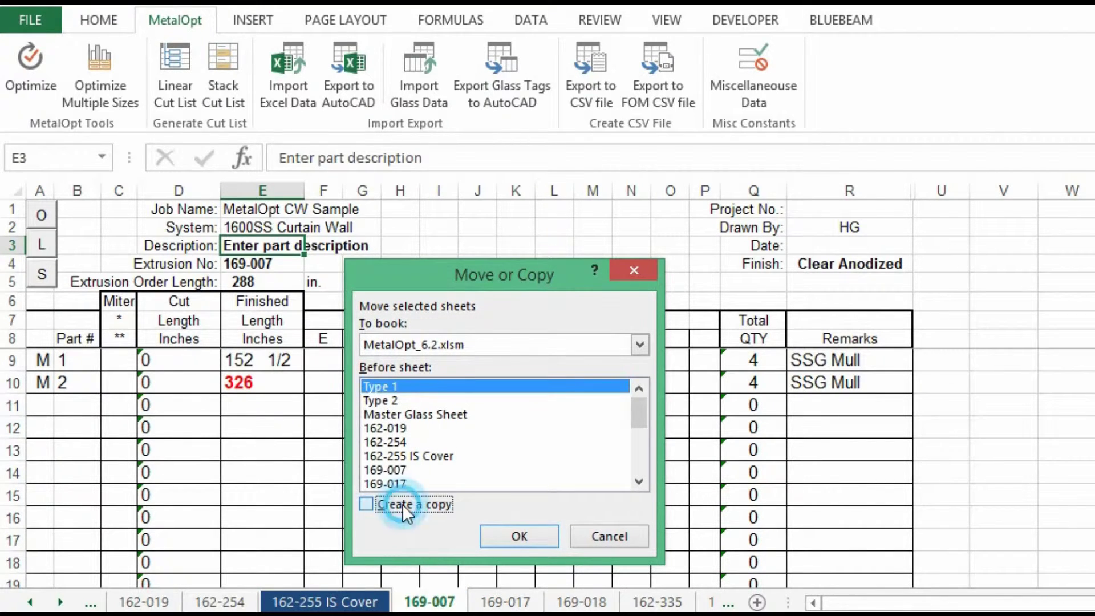
{"action": "left_click", "coordinate": [388, 483]}
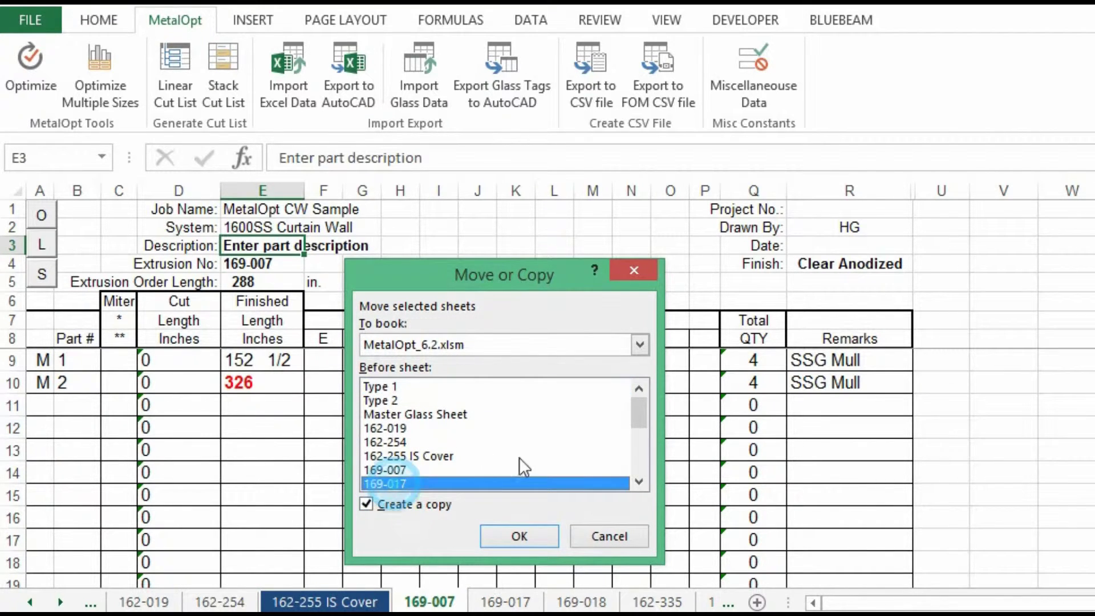
{"action": "left_click", "coordinate": [516, 536]}
Give the 169-007 (2) sheet tab a dark blue colour.
{"action": "right_click", "coordinate": [510, 600]}
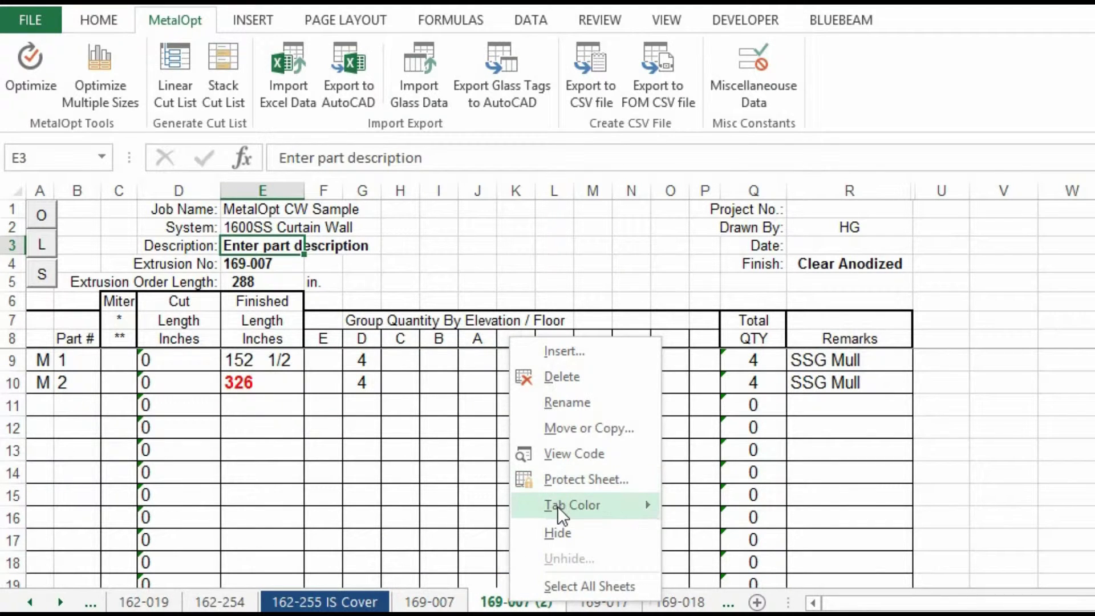
{"action": "mouse_move", "coordinate": [556, 505]}
{"action": "left_click", "coordinate": [724, 528]}
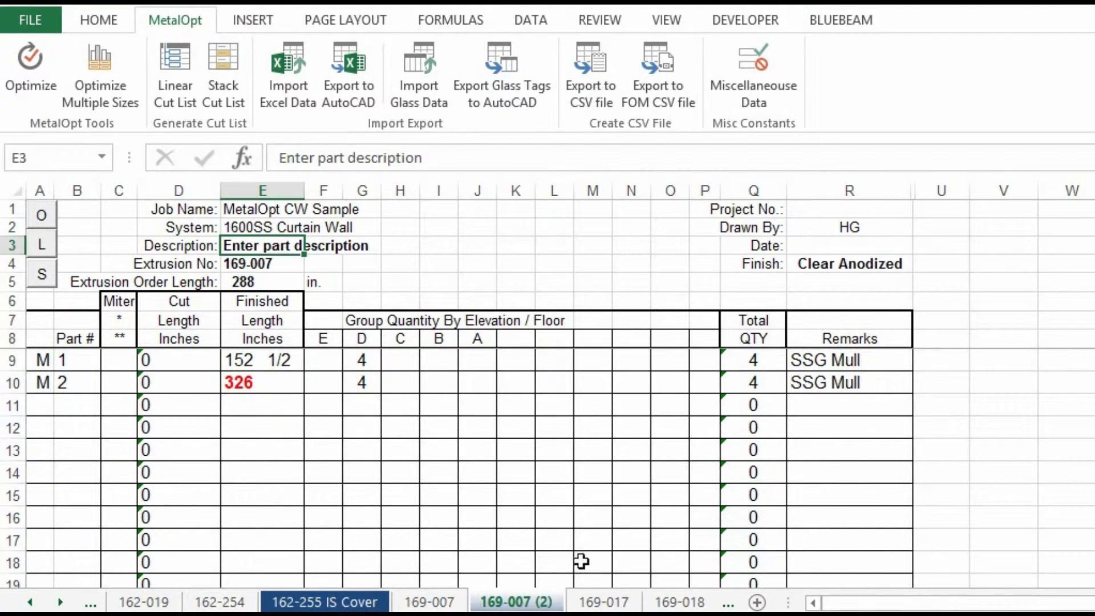
{"action": "left_click", "coordinate": [519, 602]}
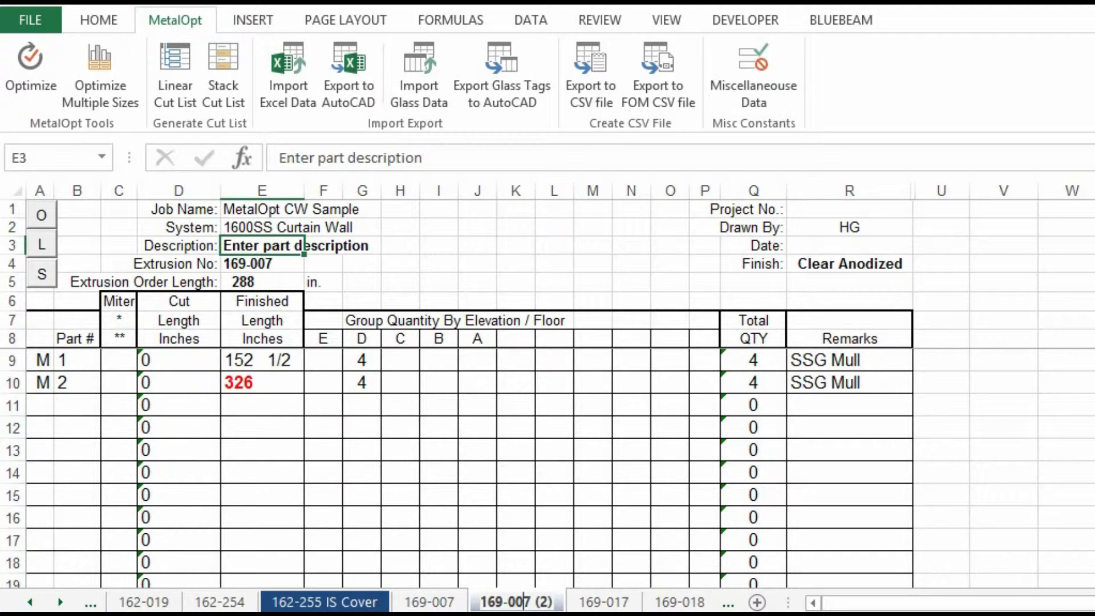
Rename the 169-007 (2) sheet to 169-008 SSG Mull.
{"action": "key", "text": "Delete"}
{"action": "type", "text": "8"}
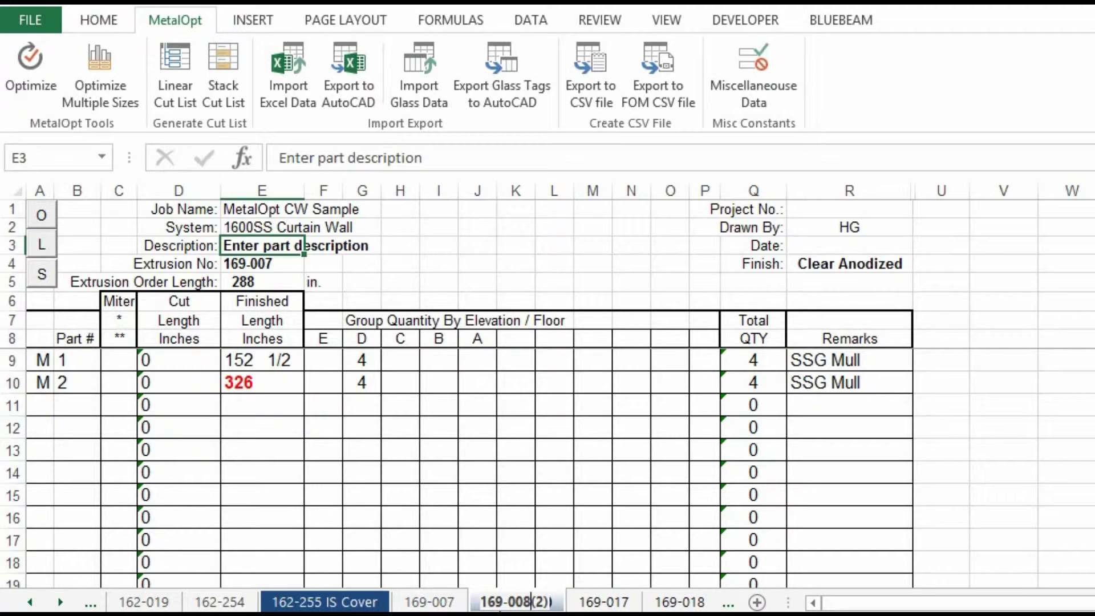
{"action": "key", "text": "Delete"}
{"action": "key", "text": "Delete"}
{"action": "key", "text": "Delete"}
{"action": "key", "text": "Delete"}
{"action": "key", "text": "Return"}
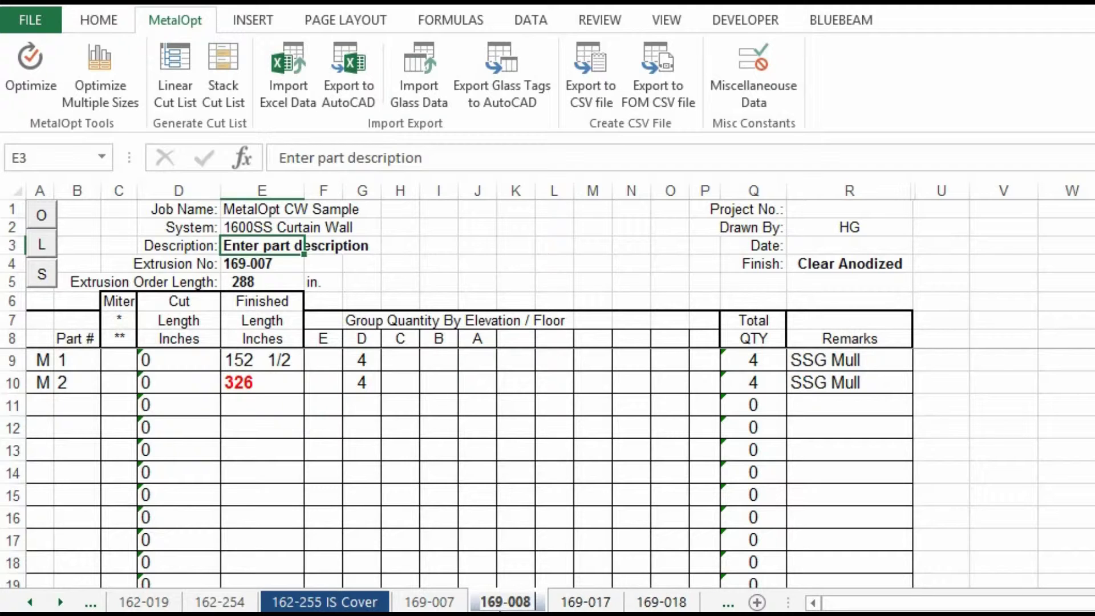
{"action": "type", "text": "SSG"}
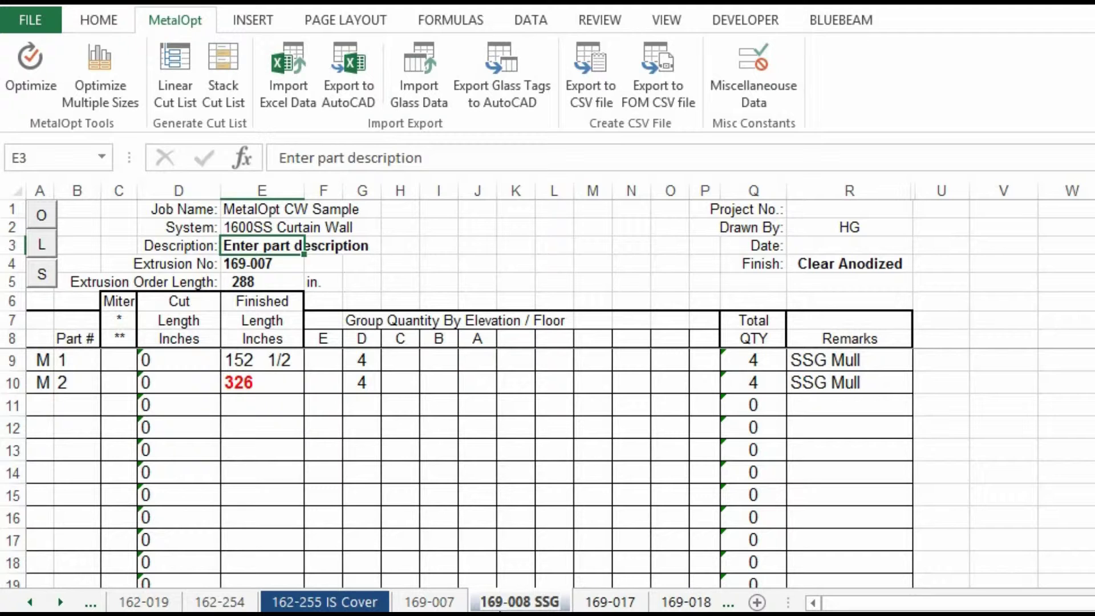
{"action": "type", "text": " Mull"}
{"action": "key", "text": "Return"}
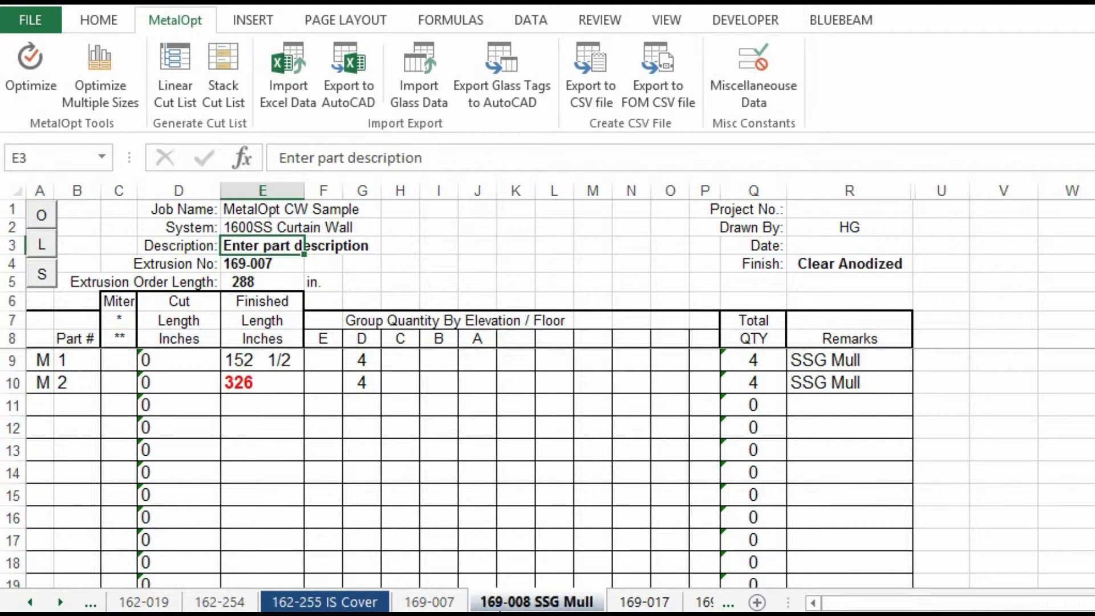
Change the Extrusion No in E4 from 169-007 to 169-008.
{"action": "double_click", "coordinate": [281, 263]}
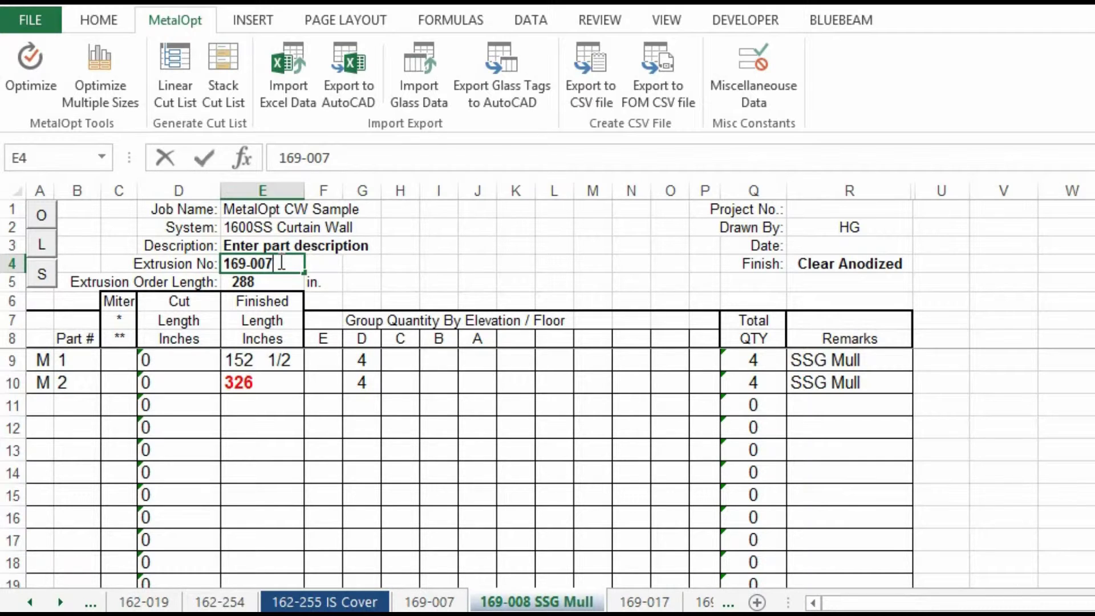
{"action": "key", "text": "BackSpace"}
{"action": "left_click", "coordinate": [362, 405]}
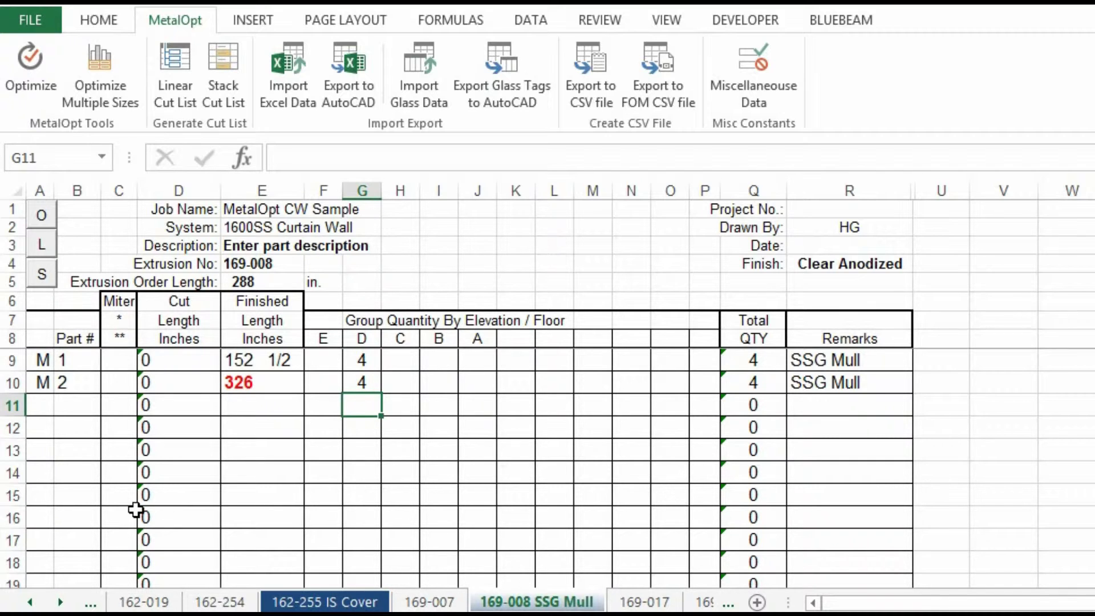
Scroll the sheet tabs and switch to the Master Fab Sheet.
{"action": "left_click", "coordinate": [58, 602]}
{"action": "left_click", "coordinate": [59, 602]}
{"action": "left_click", "coordinate": [58, 603]}
{"action": "left_click", "coordinate": [59, 602]}
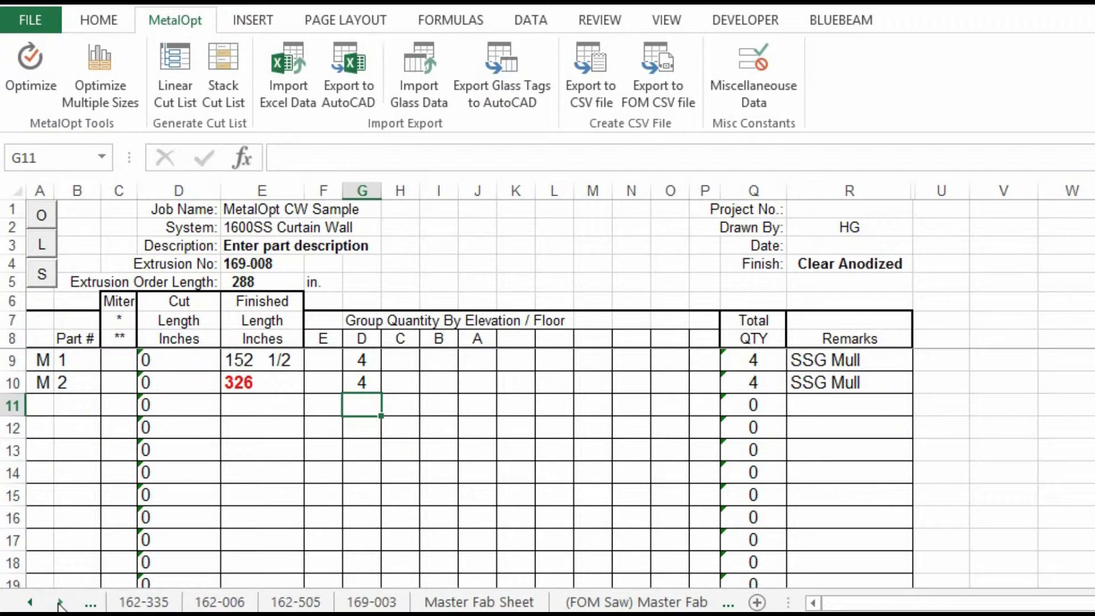
{"action": "left_click", "coordinate": [461, 602]}
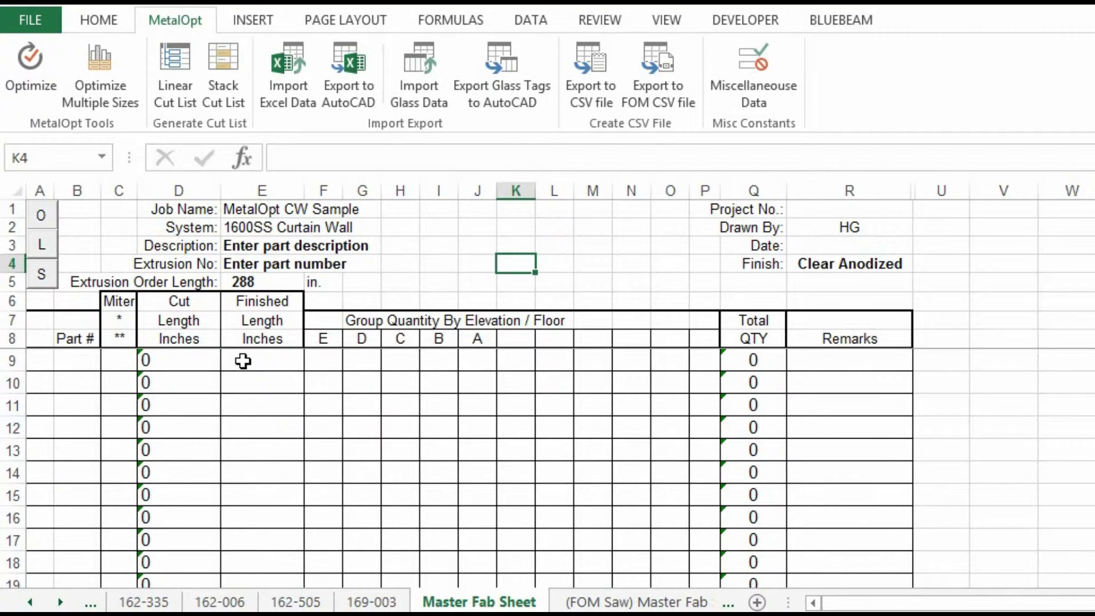
Enter part M 1 in row 9 with a 25.5 in. finished length.
{"action": "left_click", "coordinate": [242, 361]}
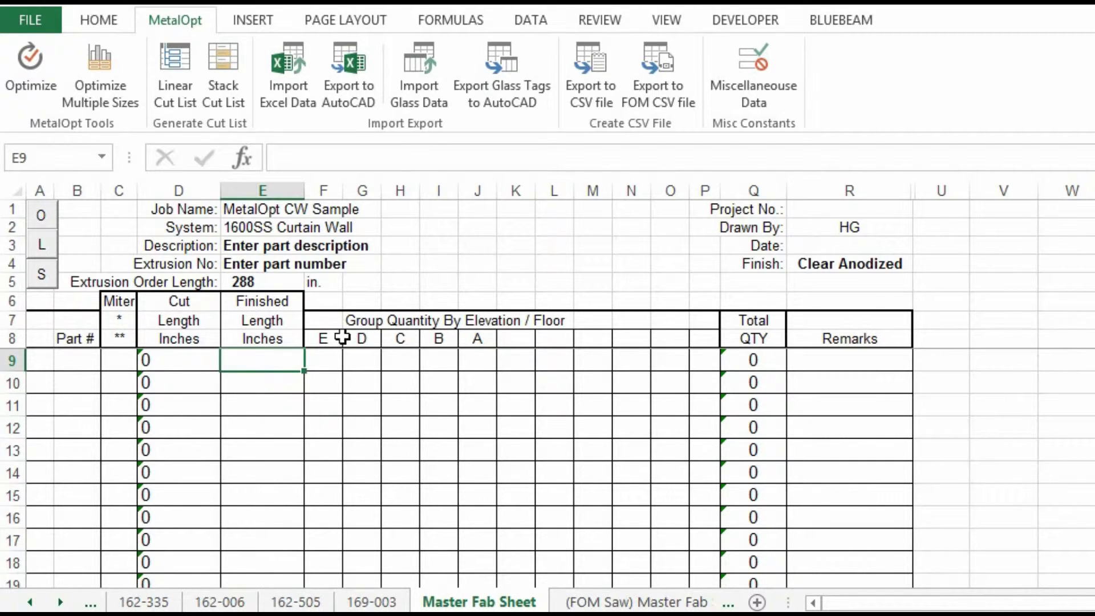
{"action": "mouse_move", "coordinate": [323, 338]}
{"action": "left_mouse_down"}
{"action": "mouse_move", "coordinate": [489, 344]}
{"action": "mouse_move", "coordinate": [313, 344]}
{"action": "left_mouse_up"}
{"action": "left_click", "coordinate": [261, 362]}
{"action": "type", "text": "2"}
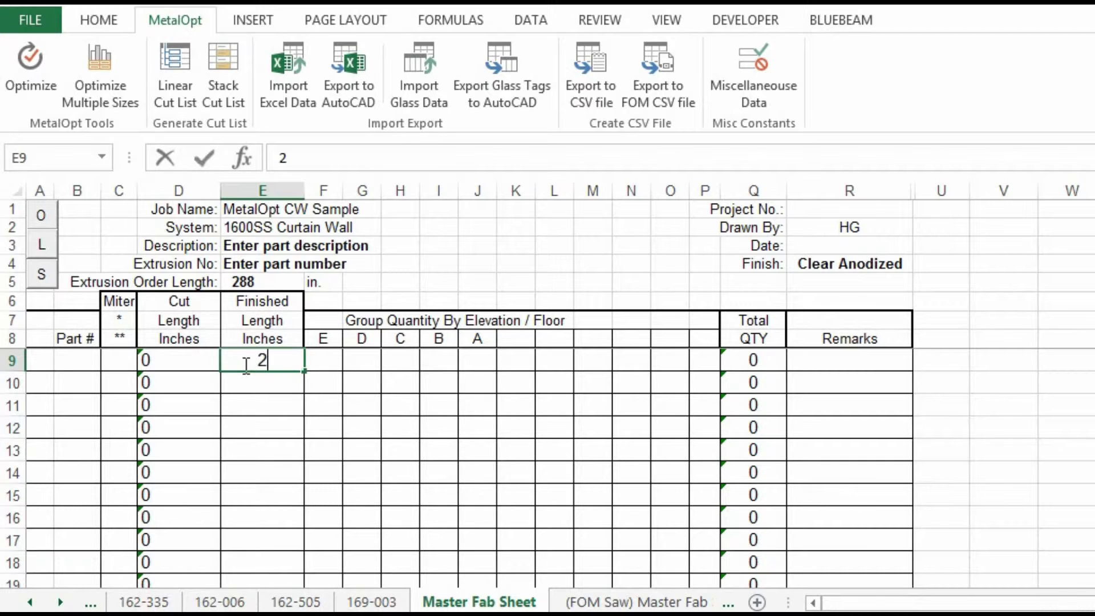
{"action": "type", "text": "5.5"}
{"action": "key", "text": "Return"}
{"action": "key", "text": "Up"}
{"action": "key", "text": "Left"}
{"action": "key", "text": "Left"}
{"action": "key", "text": "Left"}
{"action": "key", "text": "Left"}
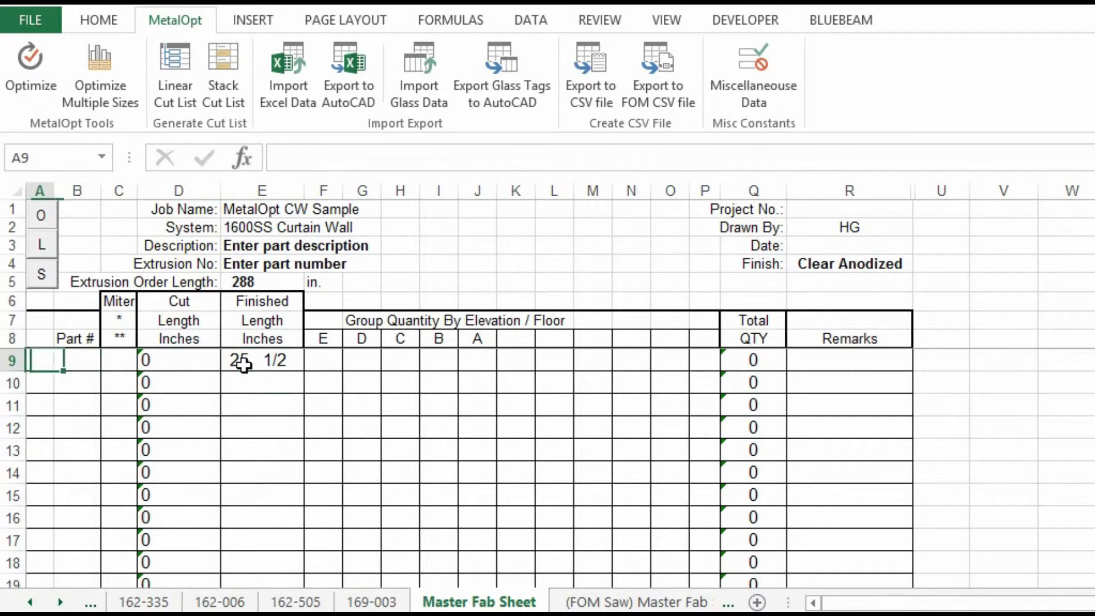
{"action": "type", "text": "M"}
{"action": "key", "text": "Right"}
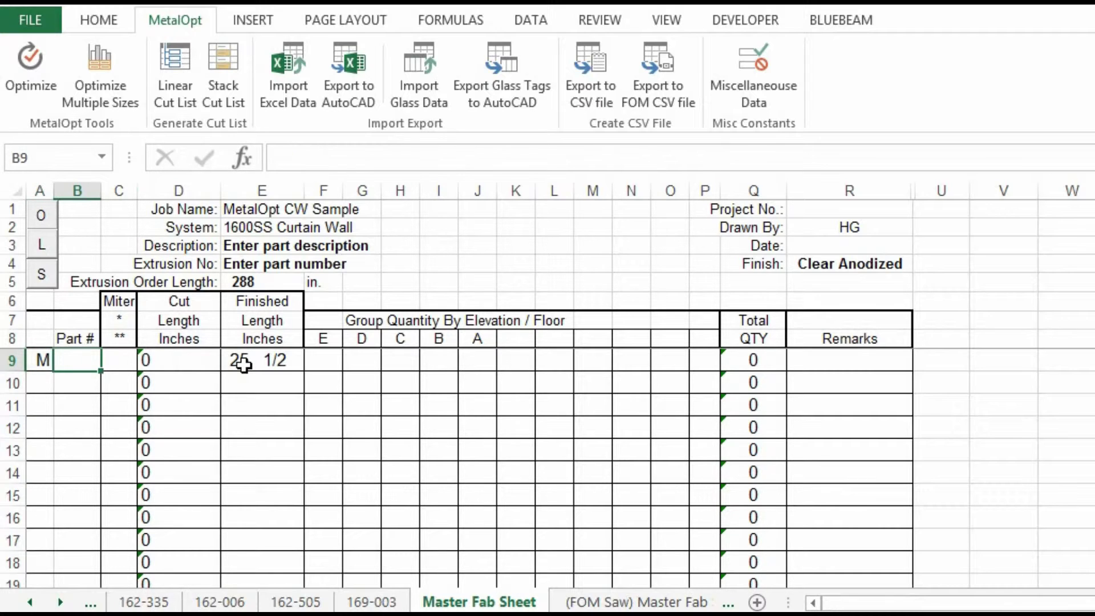
{"action": "type", "text": "1"}
{"action": "key", "text": "Return"}
Enter part M 2 in row 10 with a 37.875 in. finished length.
{"action": "key", "text": "Left"}
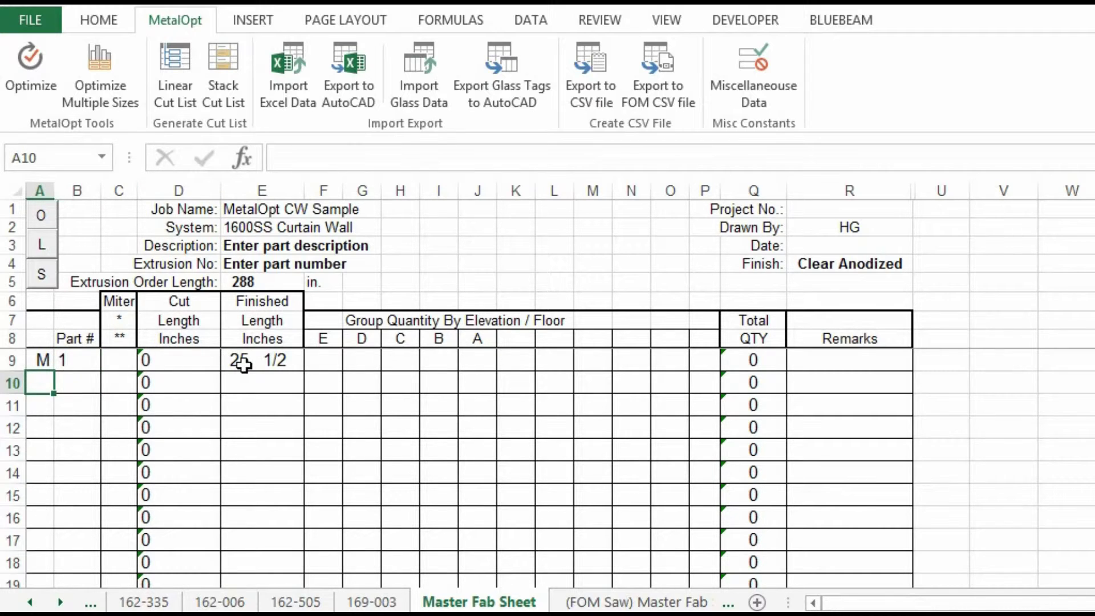
{"action": "type", "text": "M2"}
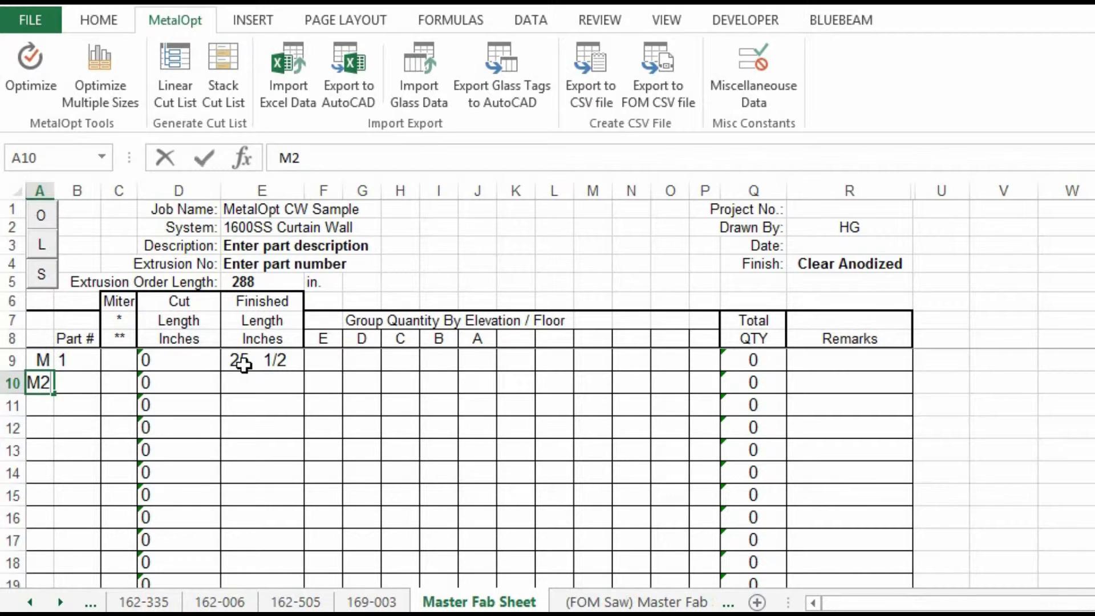
{"action": "type", "text": "\\"}
{"action": "key", "text": "BackSpace"}
{"action": "key", "text": "BackSpace"}
{"action": "key", "text": "Right"}
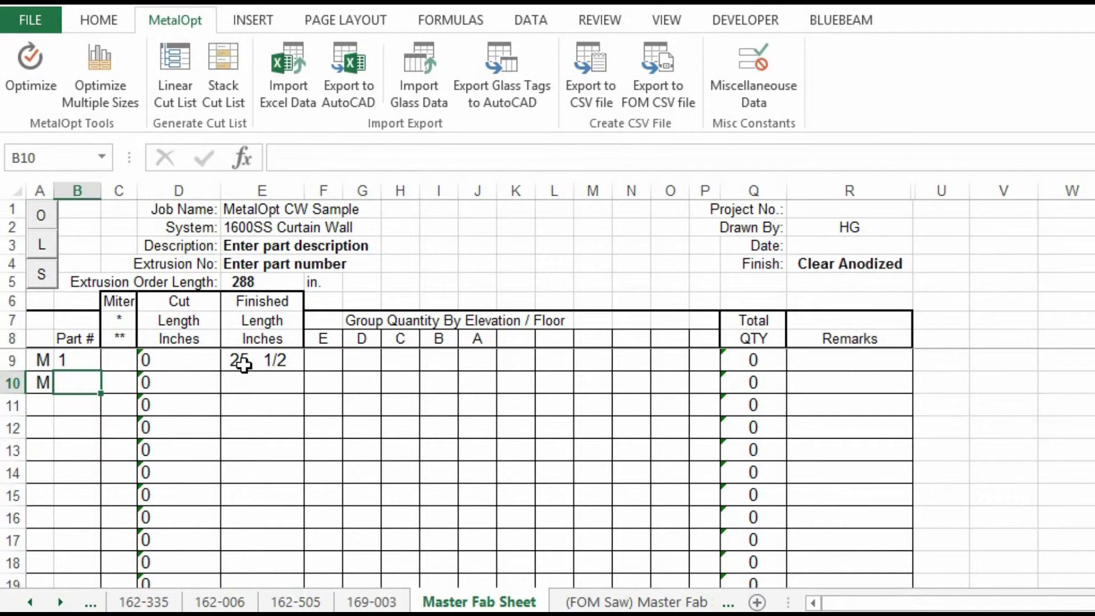
{"action": "type", "text": "2"}
{"action": "key", "text": "Right"}
{"action": "key", "text": "Right"}
{"action": "key", "text": "Right"}
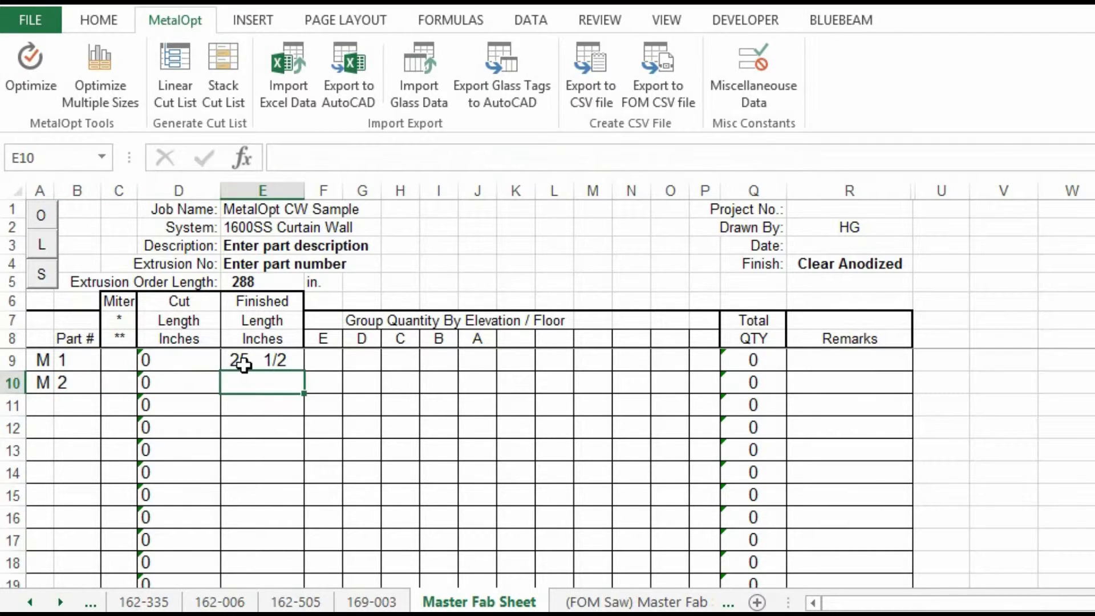
{"action": "type", "text": "37.875"}
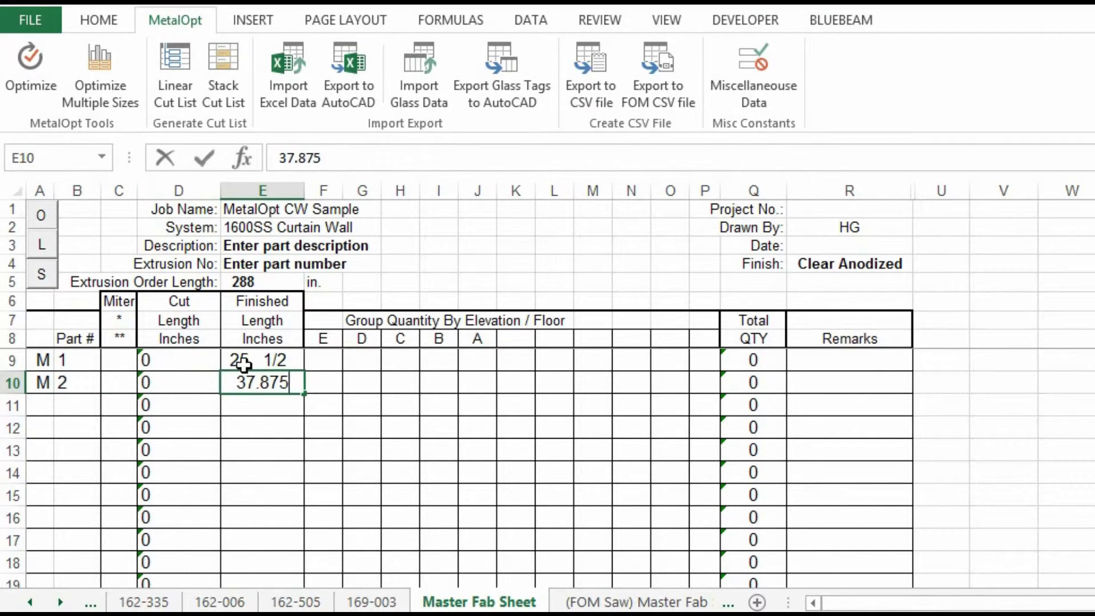
{"action": "key", "text": "Return"}
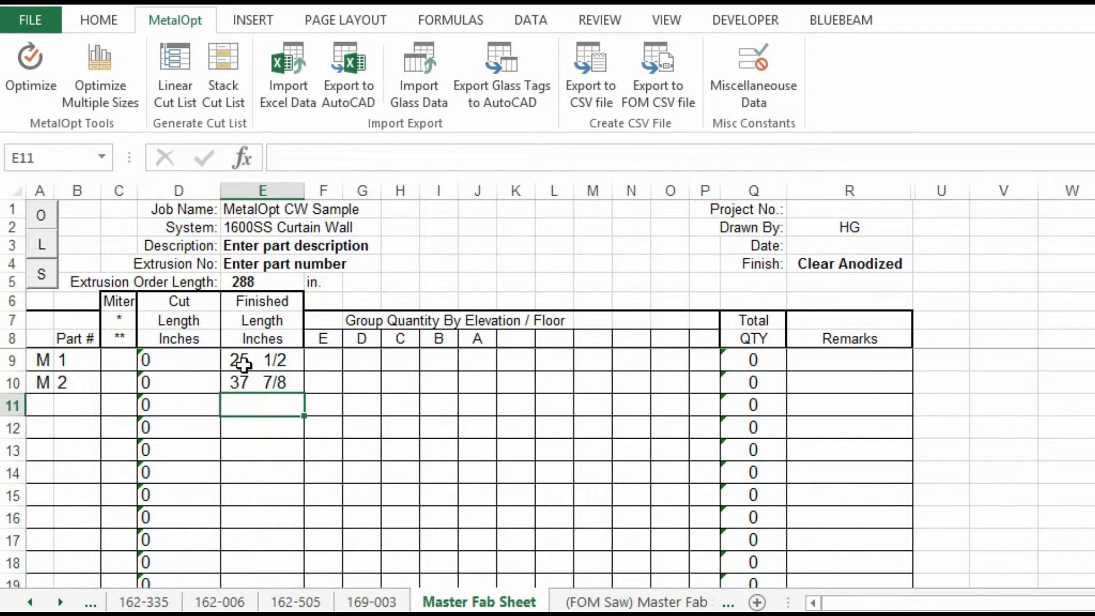
Enter quantity 1 on floor E for part 1 and 2 on floor D for part 2.
{"action": "left_click", "coordinate": [313, 359]}
{"action": "type", "text": "1"}
{"action": "key", "text": "Return"}
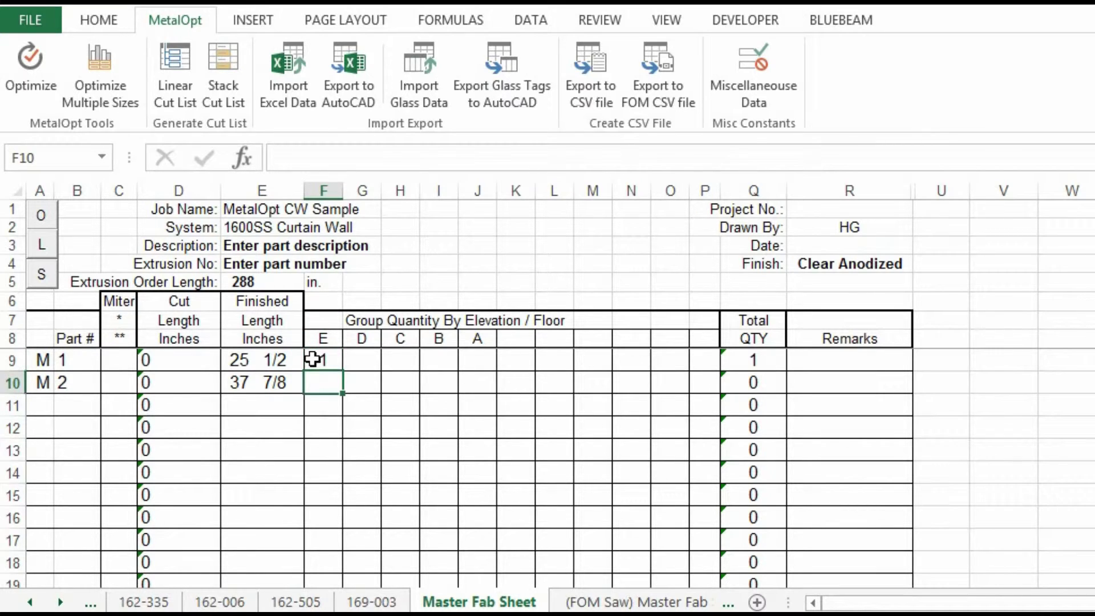
{"action": "key", "text": "Right"}
{"action": "type", "text": "2"}
{"action": "key", "text": "Return"}
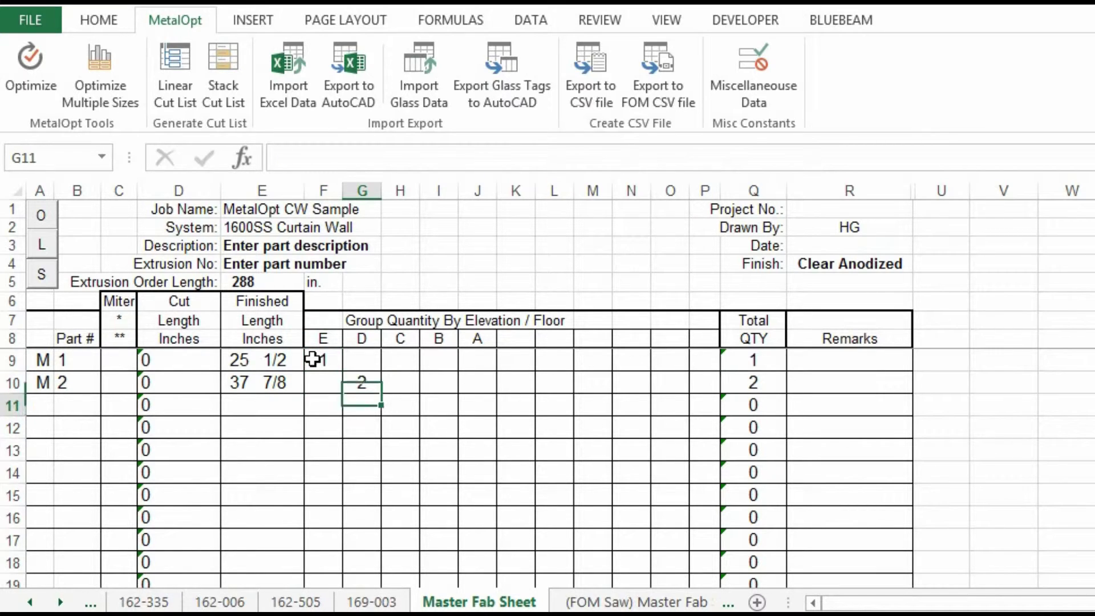
Copy rows 10 through 15 and insert the copies below row 15.
{"action": "scroll", "coordinate": [322, 405], "scroll_direction": "down", "scroll_amount": 3}
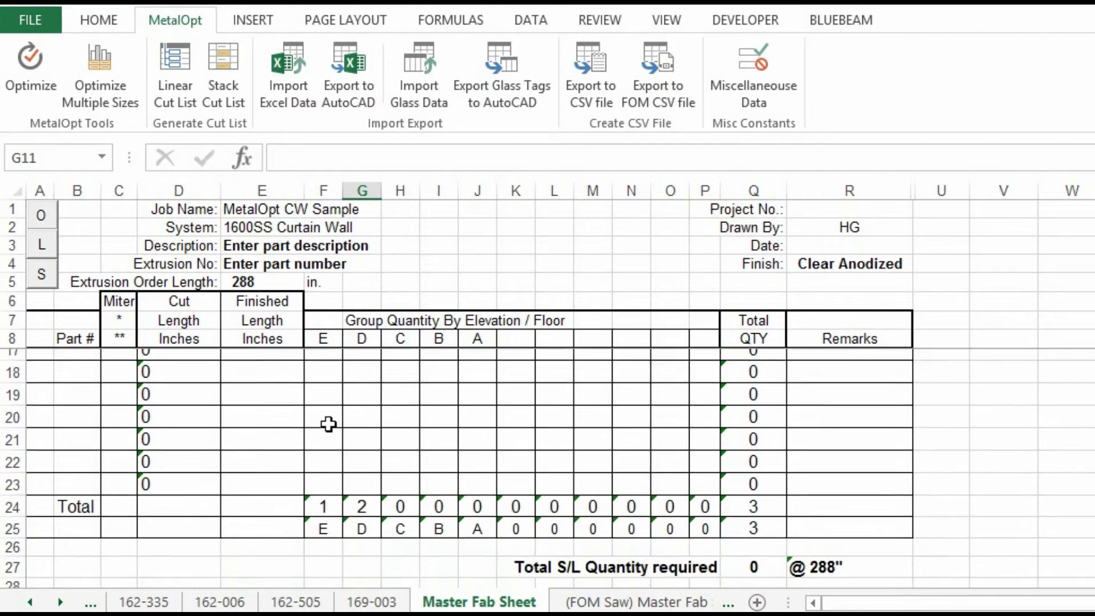
{"action": "scroll", "coordinate": [92, 427], "scroll_direction": "up", "scroll_amount": 3}
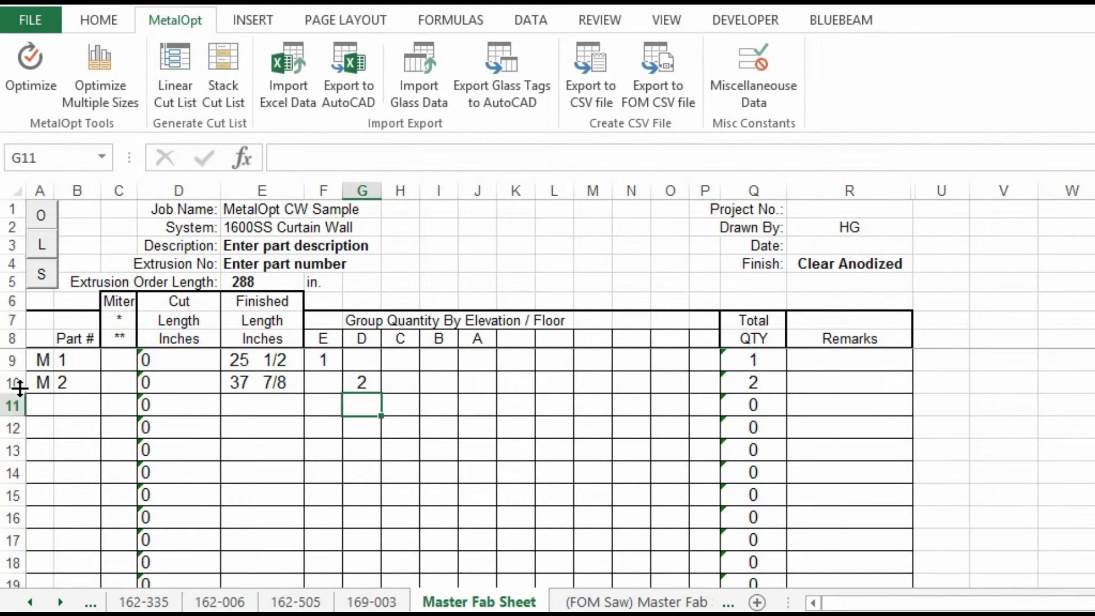
{"action": "left_click_drag", "start_coordinate": [10, 382], "coordinate": [12, 488]}
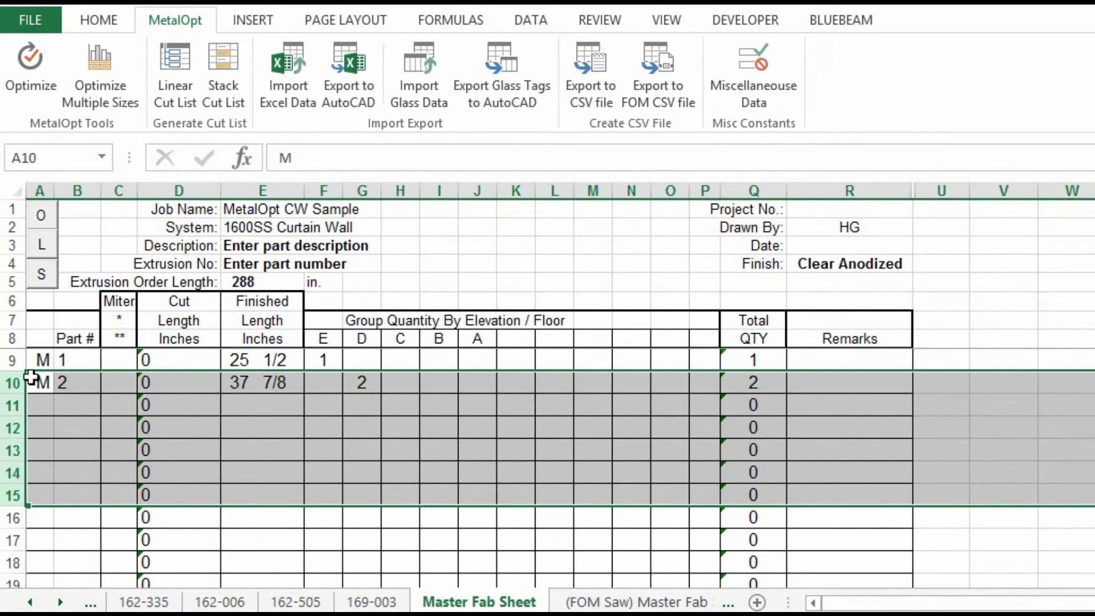
{"action": "scroll", "coordinate": [163, 357], "scroll_direction": "down", "scroll_amount": 2}
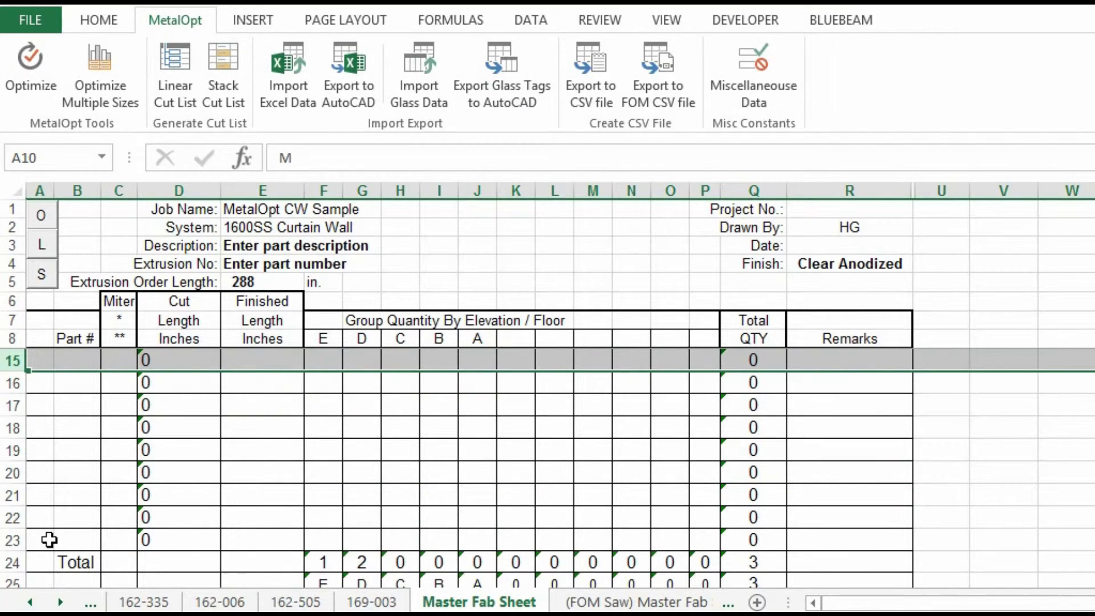
{"action": "scroll", "coordinate": [117, 429], "scroll_direction": "up", "scroll_amount": 2}
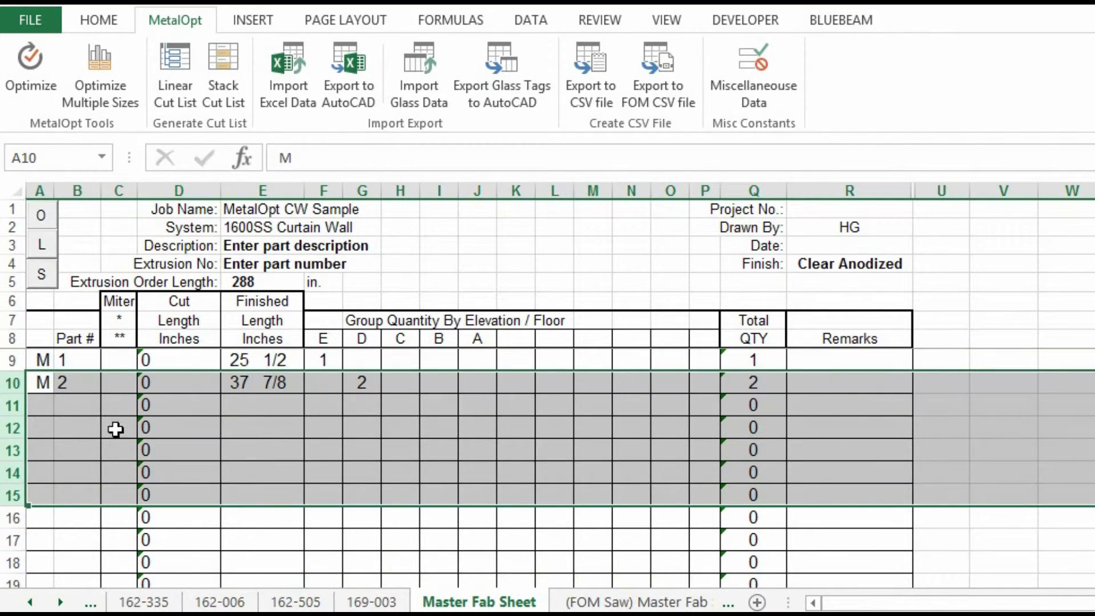
{"action": "right_click", "coordinate": [12, 406]}
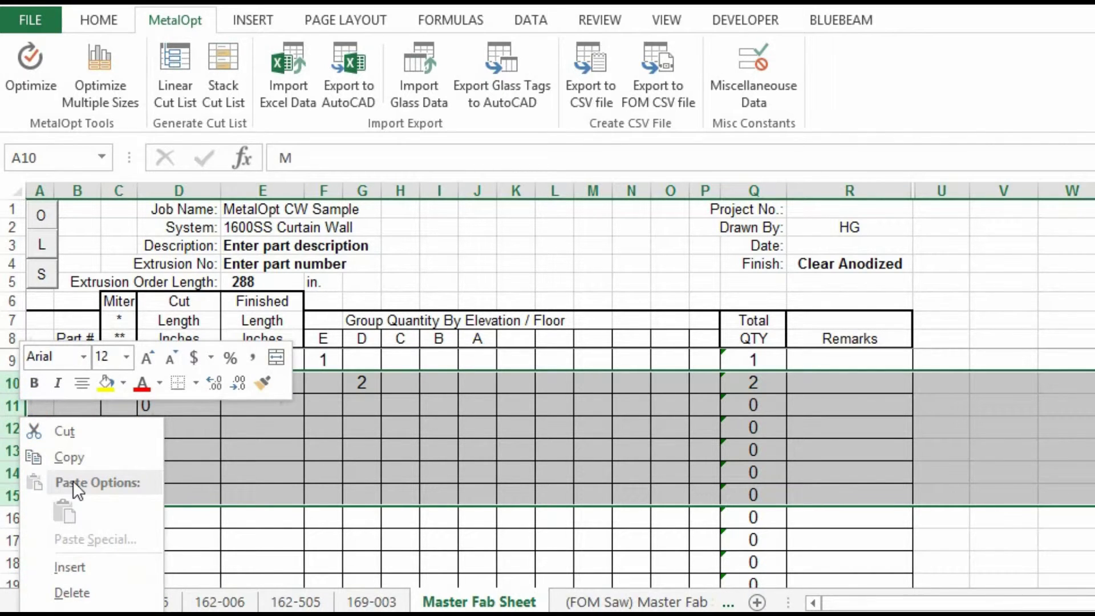
{"action": "left_click", "coordinate": [72, 457]}
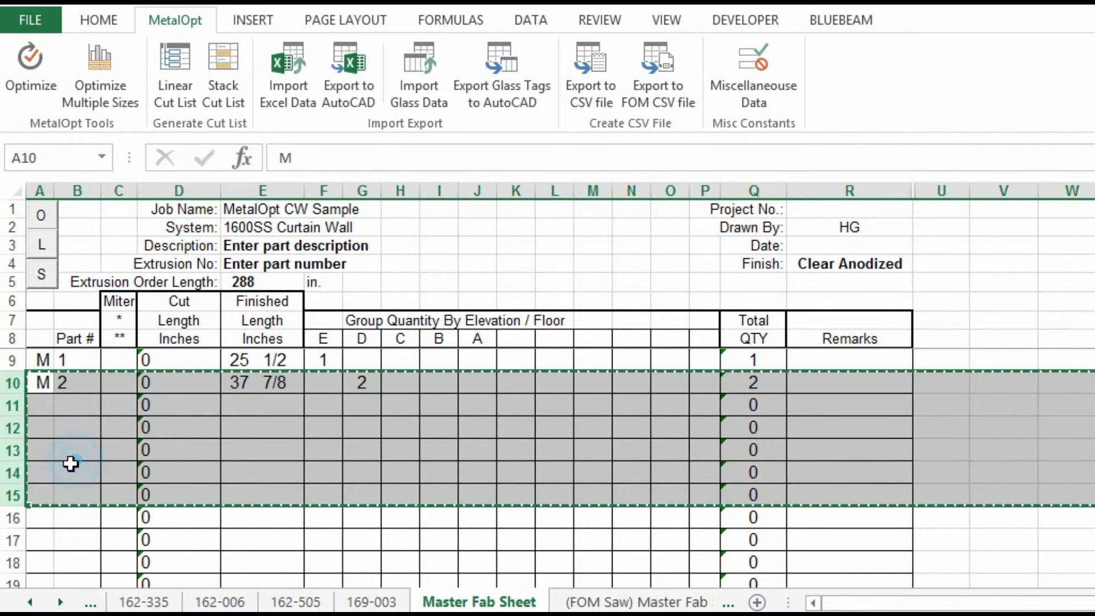
{"action": "right_click", "coordinate": [16, 427]}
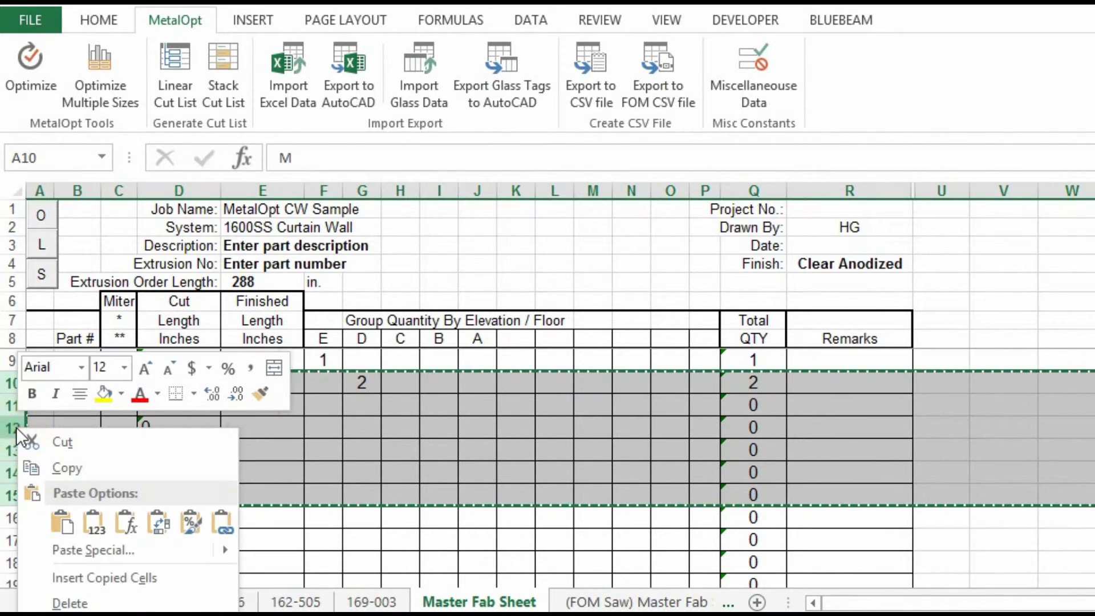
{"action": "left_click", "coordinate": [74, 580]}
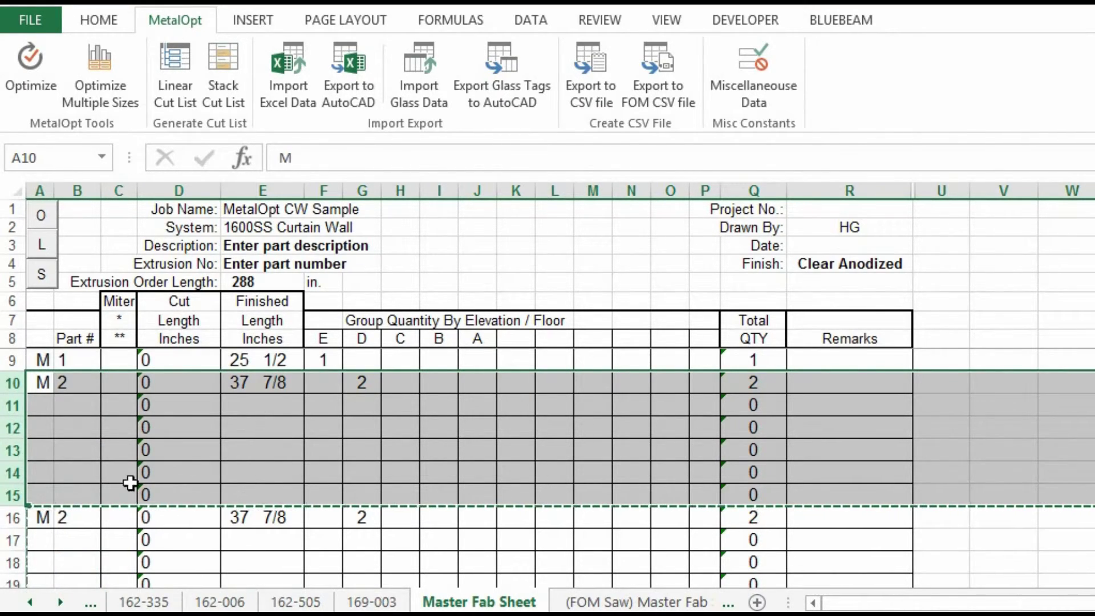
Clear the duplicated M 2 mark, length and quantities from row 16.
{"action": "left_click", "coordinate": [54, 518]}
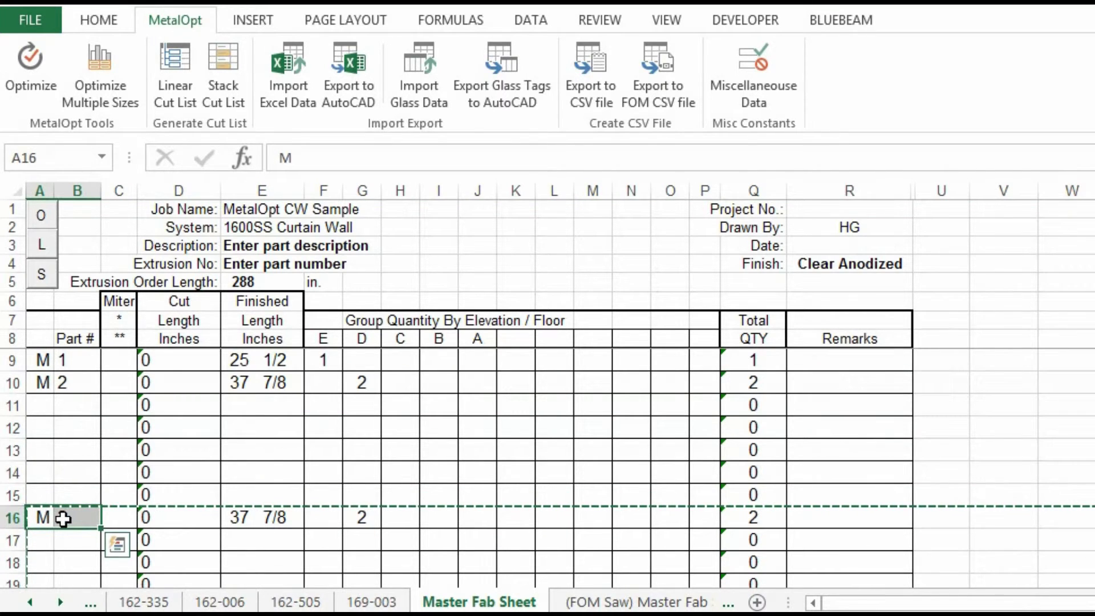
{"action": "key", "text": "Delete"}
{"action": "left_click", "coordinate": [291, 514]}
{"action": "left_click_drag", "start_coordinate": [291, 514], "coordinate": [379, 523]}
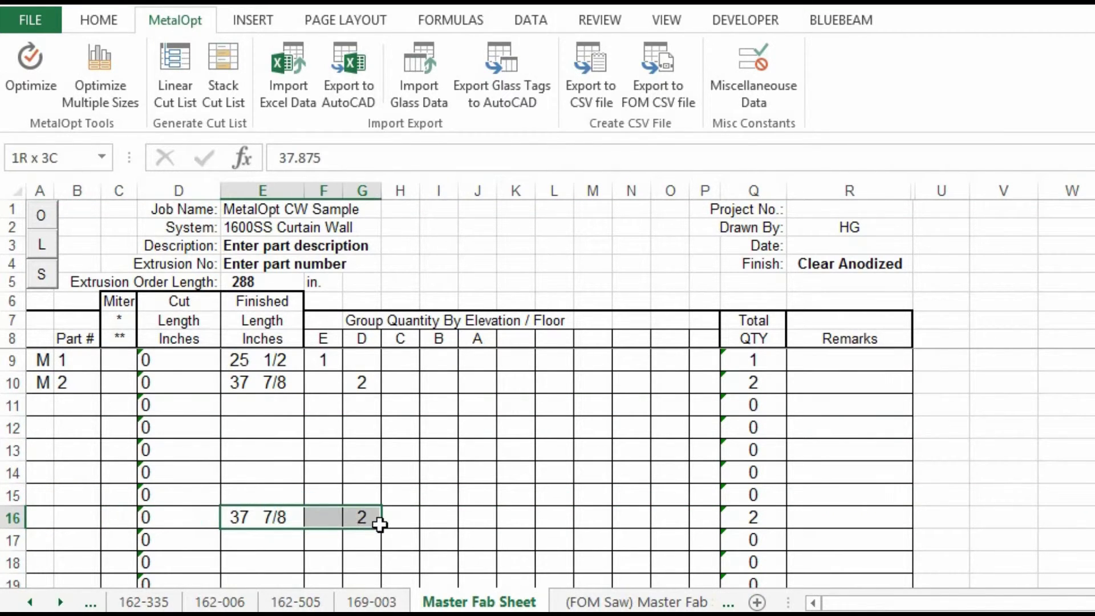
{"action": "key", "text": "Delete"}
{"action": "scroll", "coordinate": [448, 479], "scroll_direction": "down", "scroll_amount": 3}
{"action": "scroll", "coordinate": [449, 473], "scroll_direction": "down", "scroll_amount": 2}
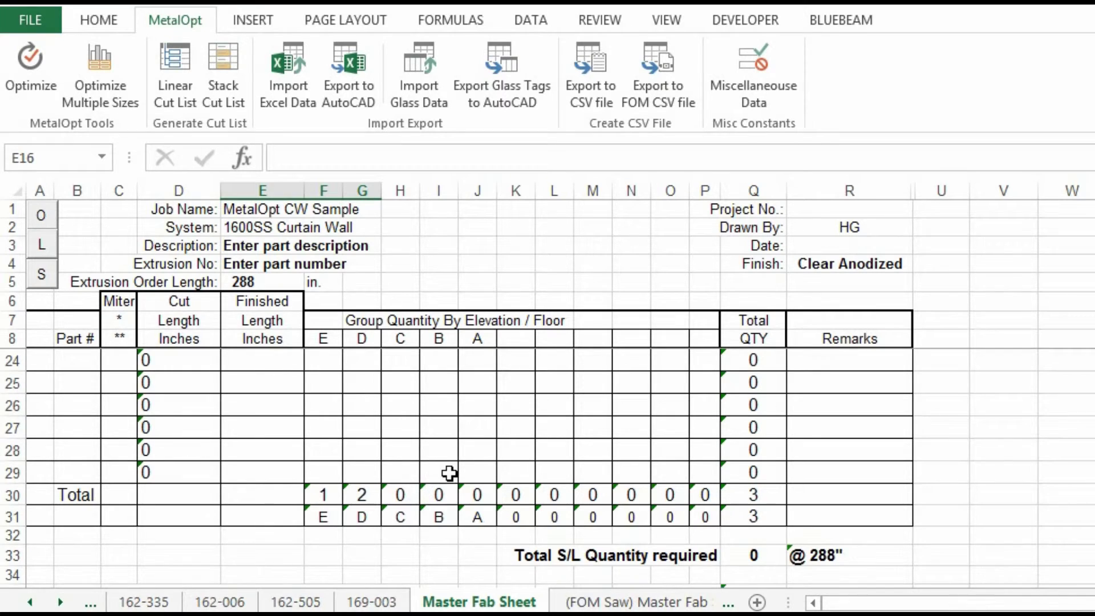
{"action": "scroll", "coordinate": [449, 473], "scroll_direction": "up", "scroll_amount": 5}
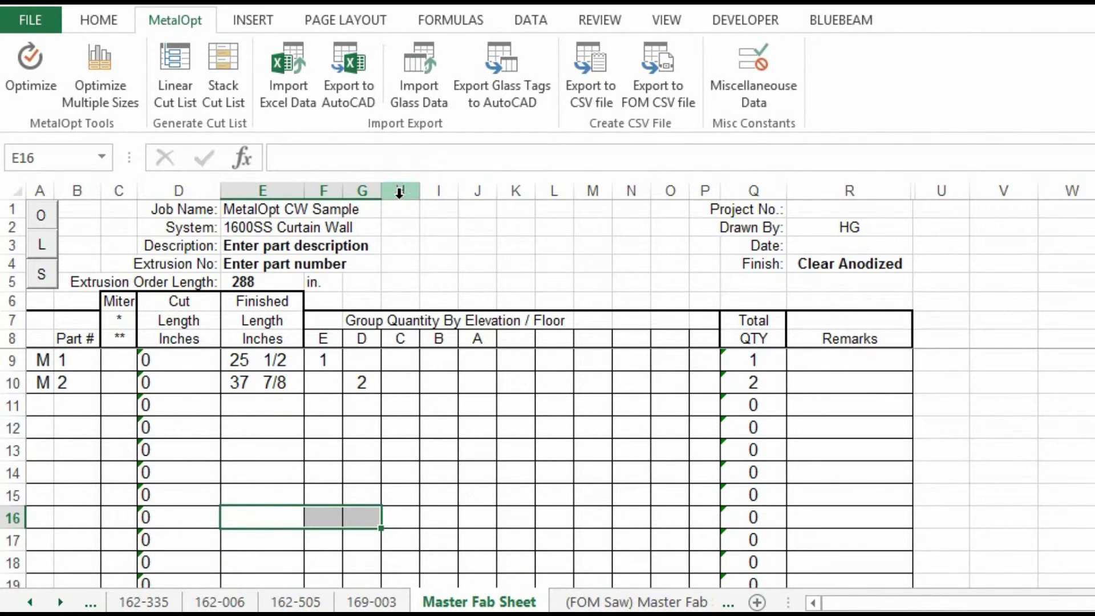
{"action": "left_click", "coordinate": [400, 190]}
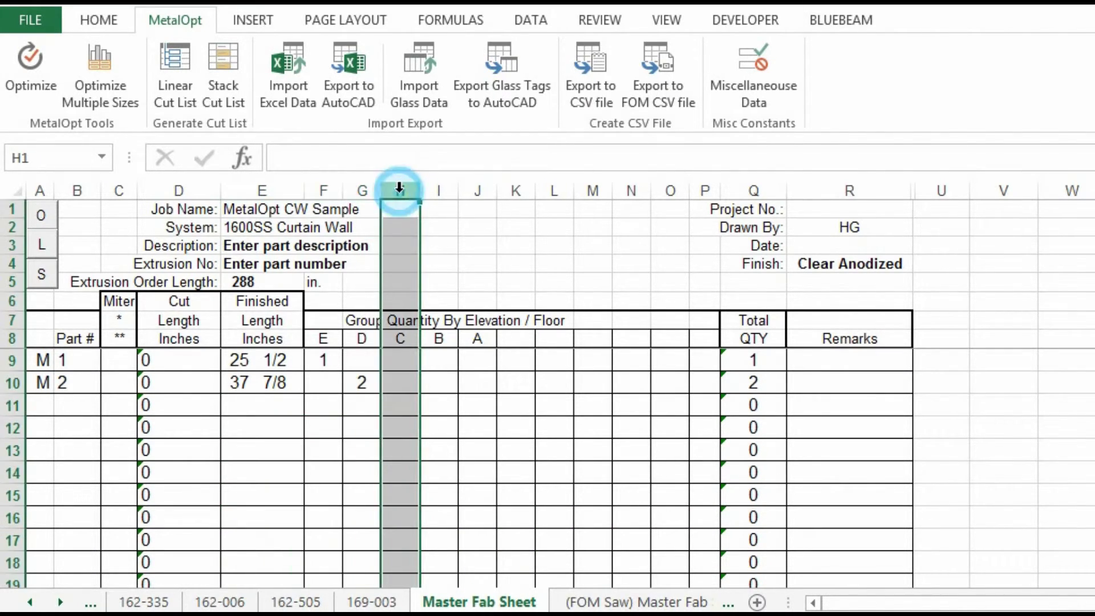
{"action": "left_click", "coordinate": [322, 190]}
{"action": "left_click", "coordinate": [705, 190]}
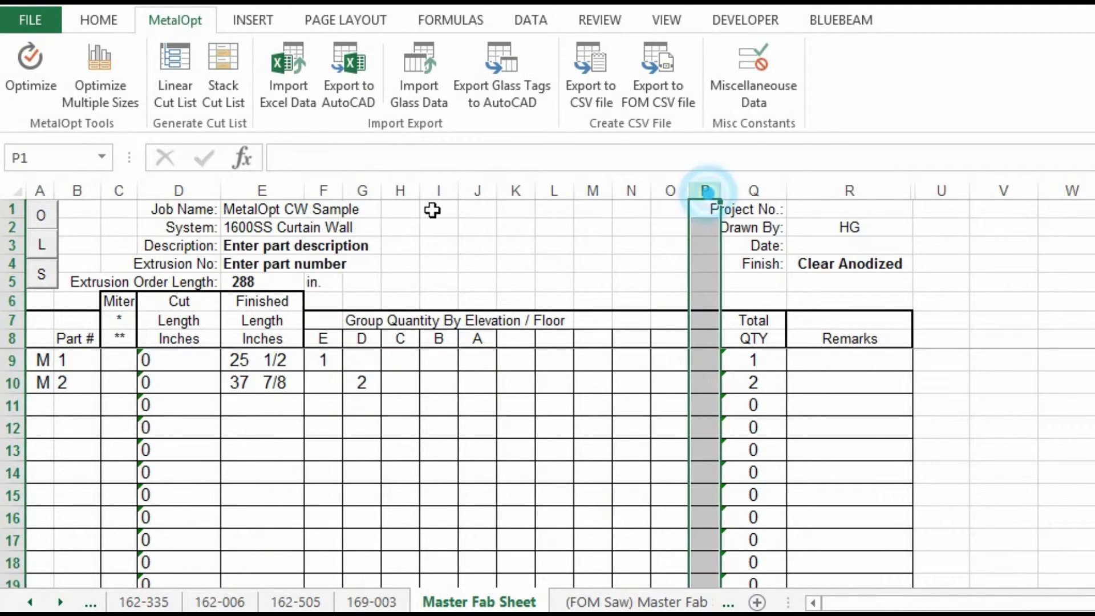
{"action": "left_click_drag", "start_coordinate": [361, 190], "coordinate": [622, 197]}
{"action": "right_click", "coordinate": [596, 193]}
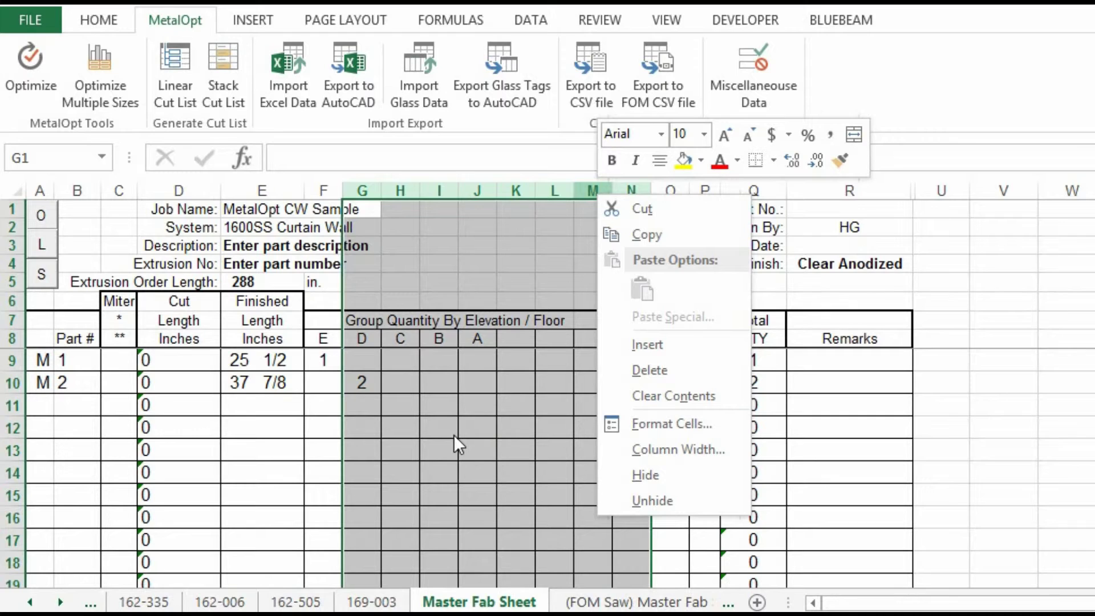
{"action": "key", "text": "Escape"}
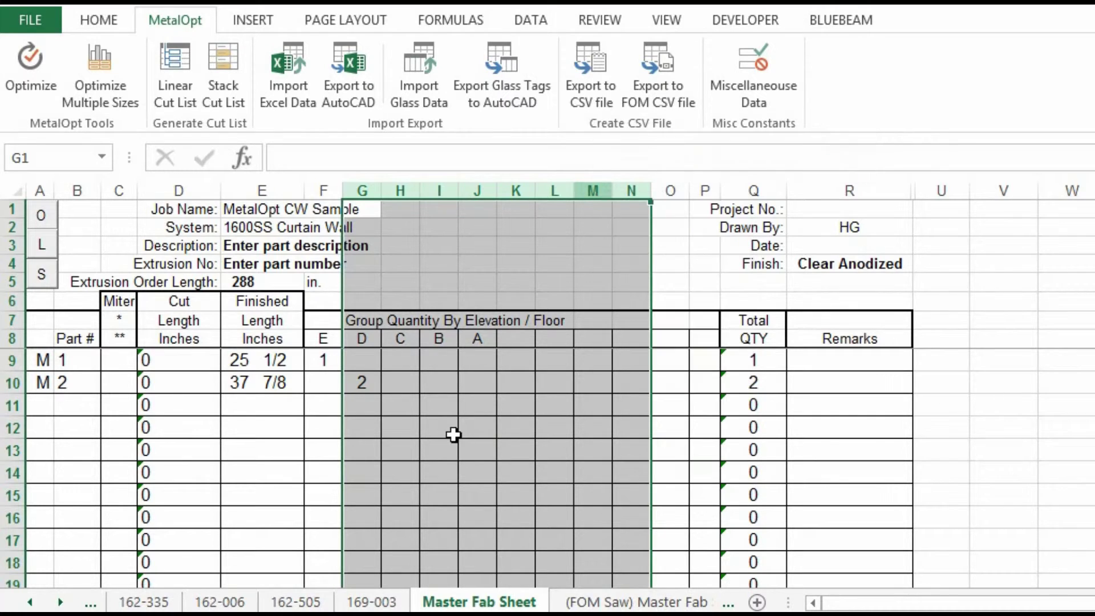
{"action": "left_click", "coordinate": [29, 602]}
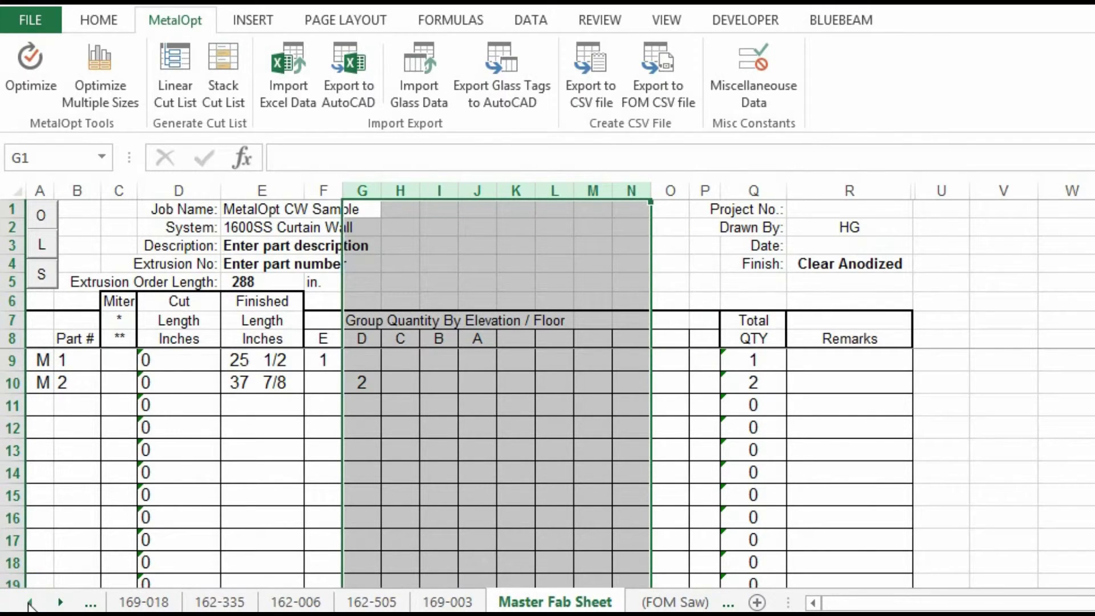
Scroll the sheet tabs back and view the empty Master Glass Sheet list.
{"action": "left_click", "coordinate": [29, 602]}
{"action": "left_click", "coordinate": [29, 602]}
{"action": "left_click", "coordinate": [29, 602]}
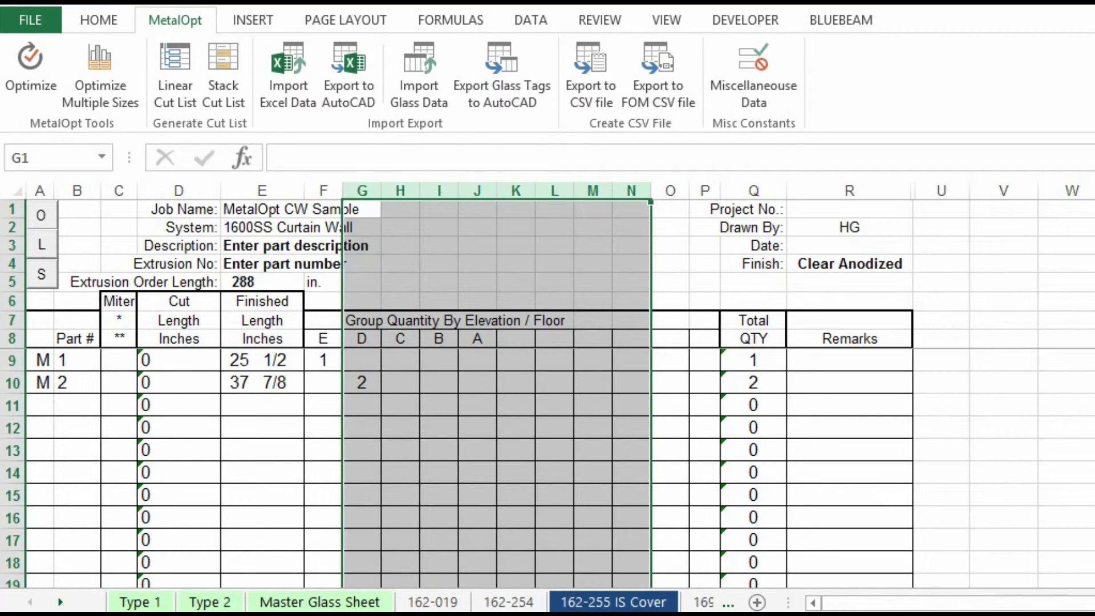
{"action": "left_click", "coordinate": [305, 603]}
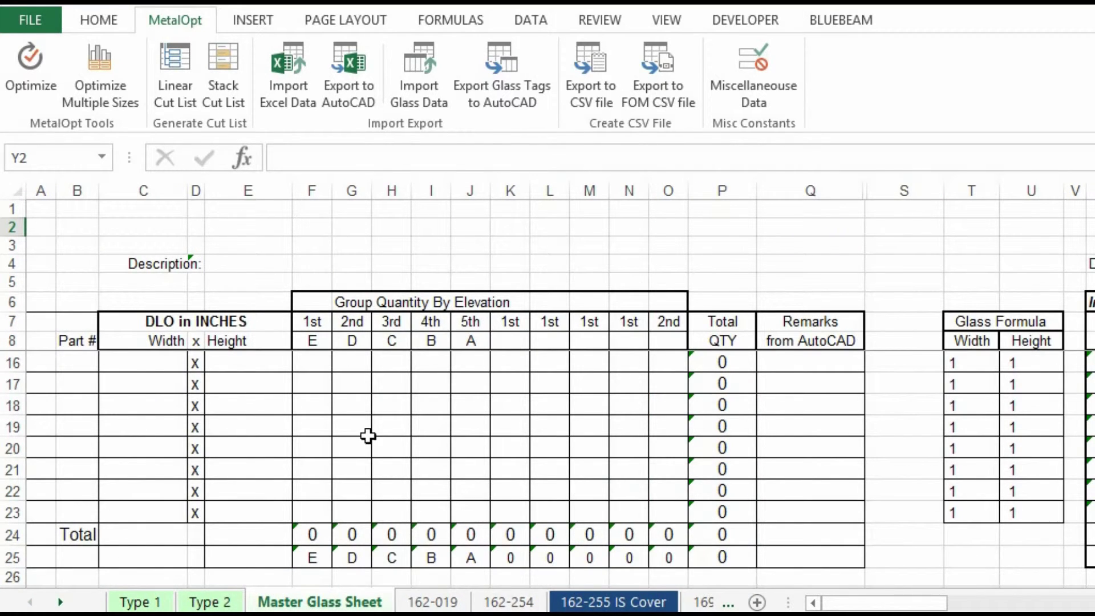
{"action": "left_click", "coordinate": [34, 359]}
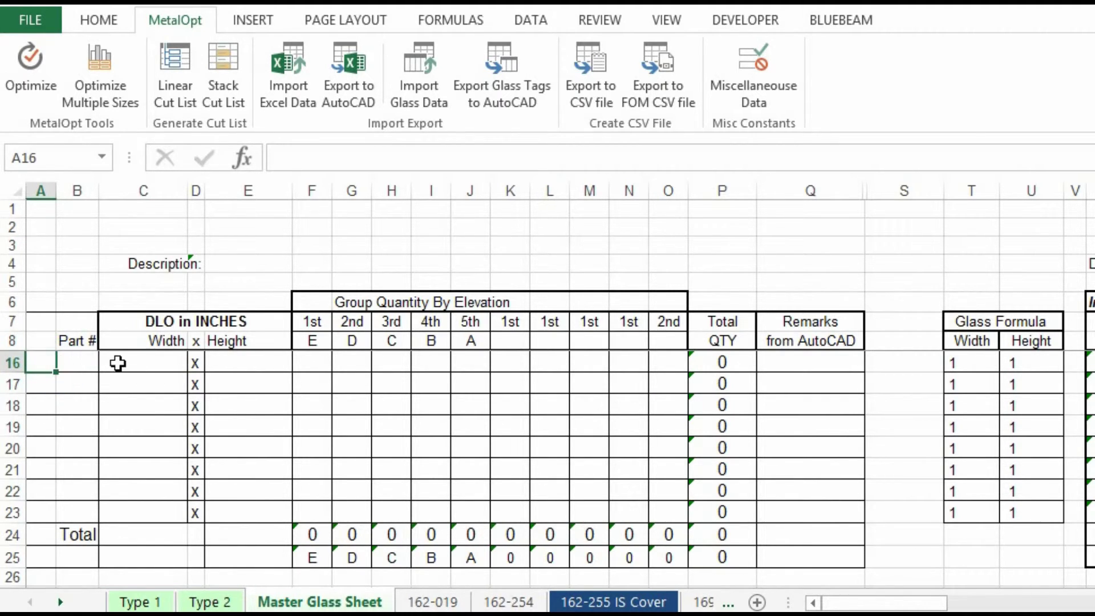
Switch to the Type 1 sheet and check GL 1's DLO of 68 x 27 1/2.
{"action": "left_click", "coordinate": [139, 602]}
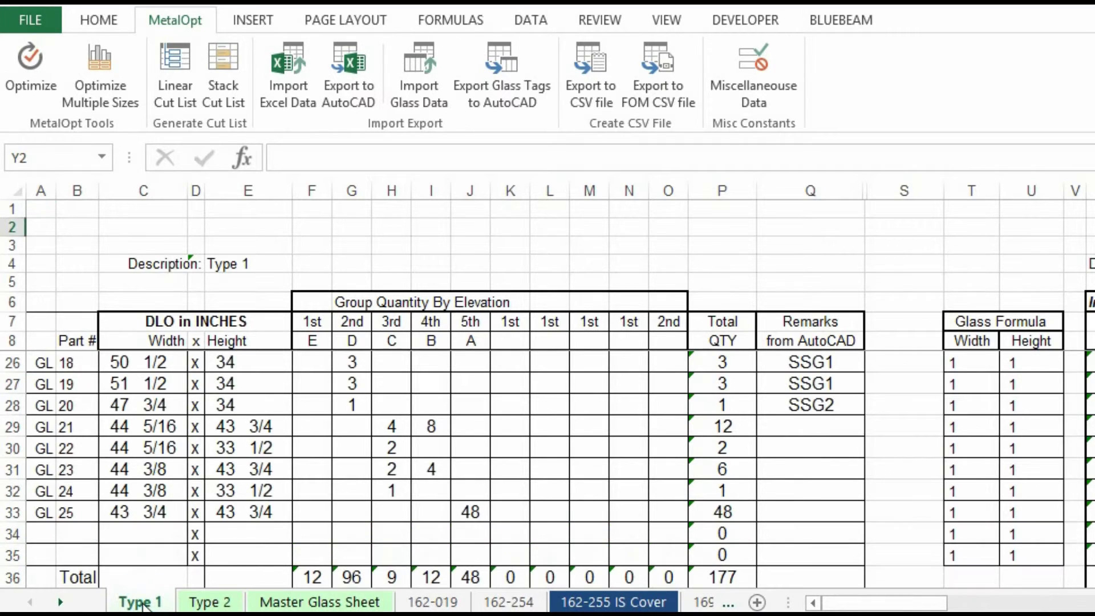
{"action": "scroll", "coordinate": [211, 450], "scroll_direction": "up", "scroll_amount": 2}
{"action": "scroll", "coordinate": [211, 450], "scroll_direction": "up", "scroll_amount": 4}
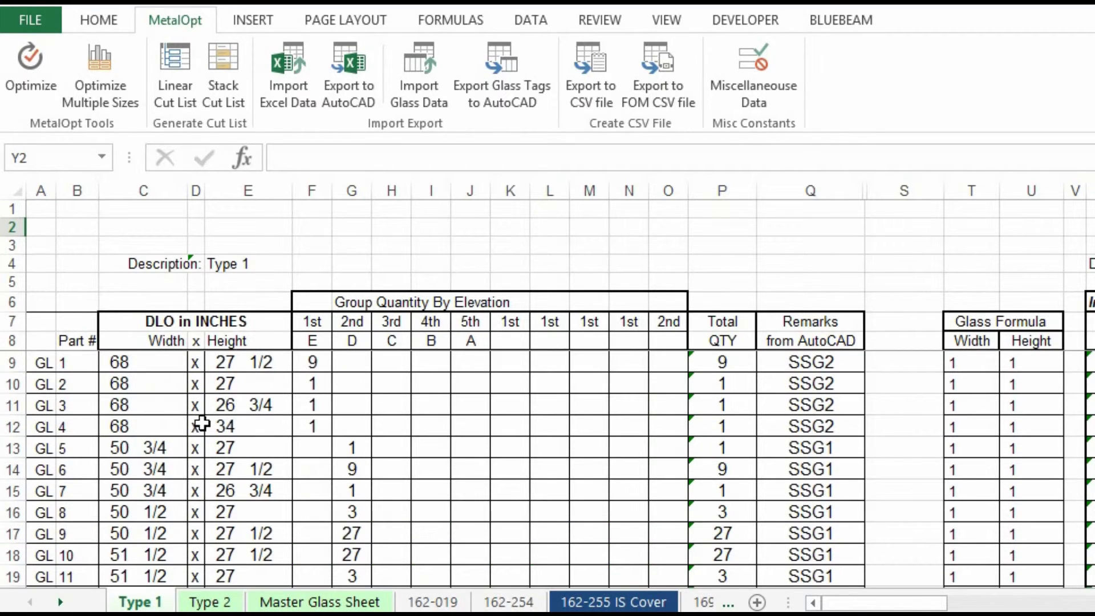
{"action": "left_click", "coordinate": [130, 362]}
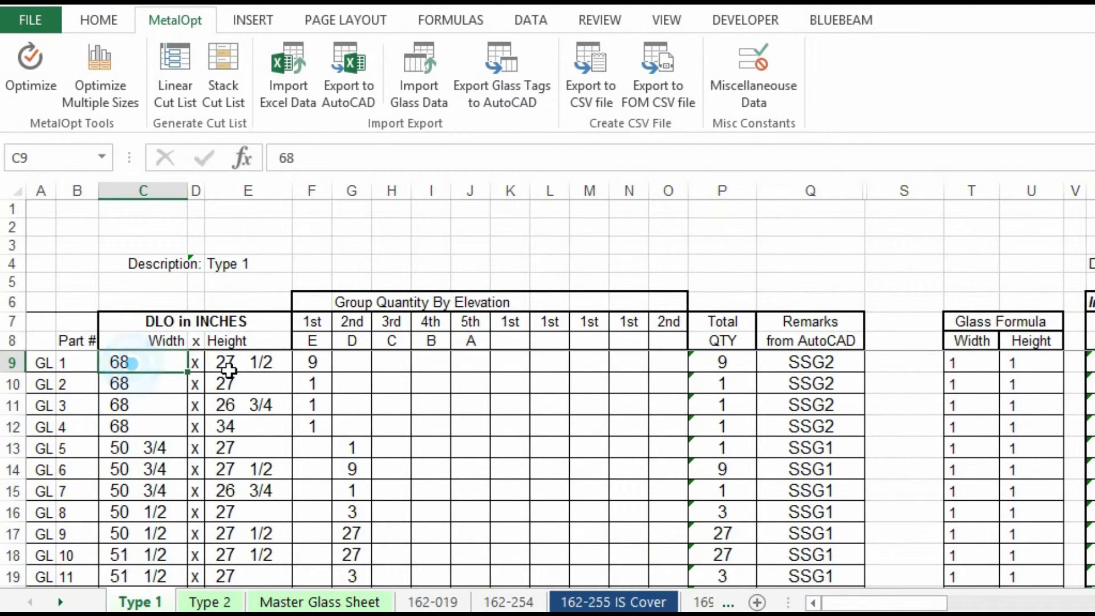
{"action": "left_click", "coordinate": [237, 365]}
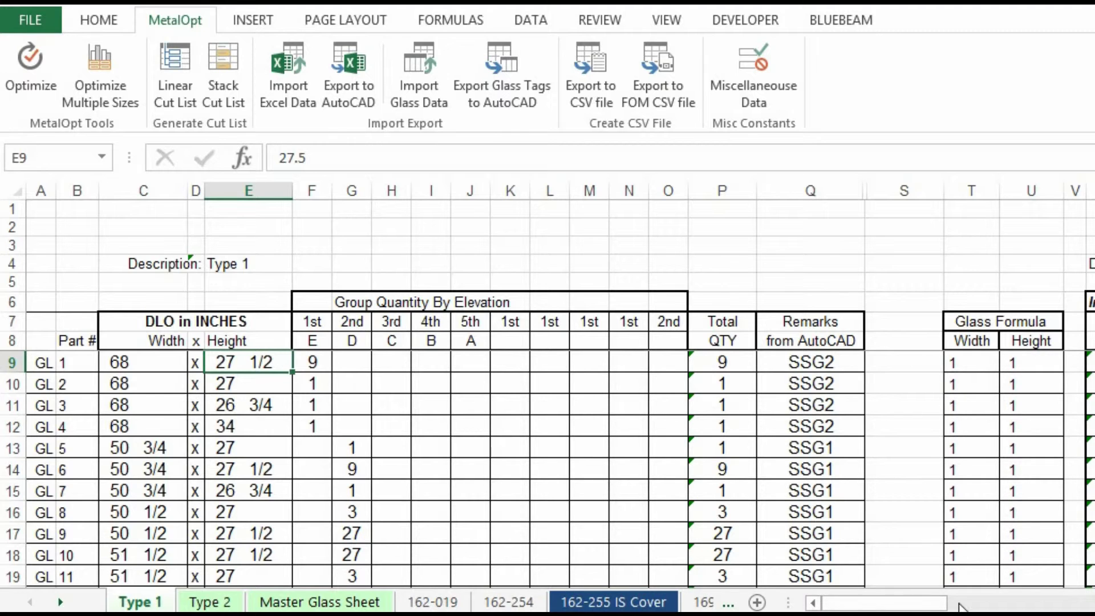
Scroll across to the glass tag header W1:AB4 and the Glass Formula columns.
{"action": "left_click_drag", "start_coordinate": [894, 604], "coordinate": [1022, 605]}
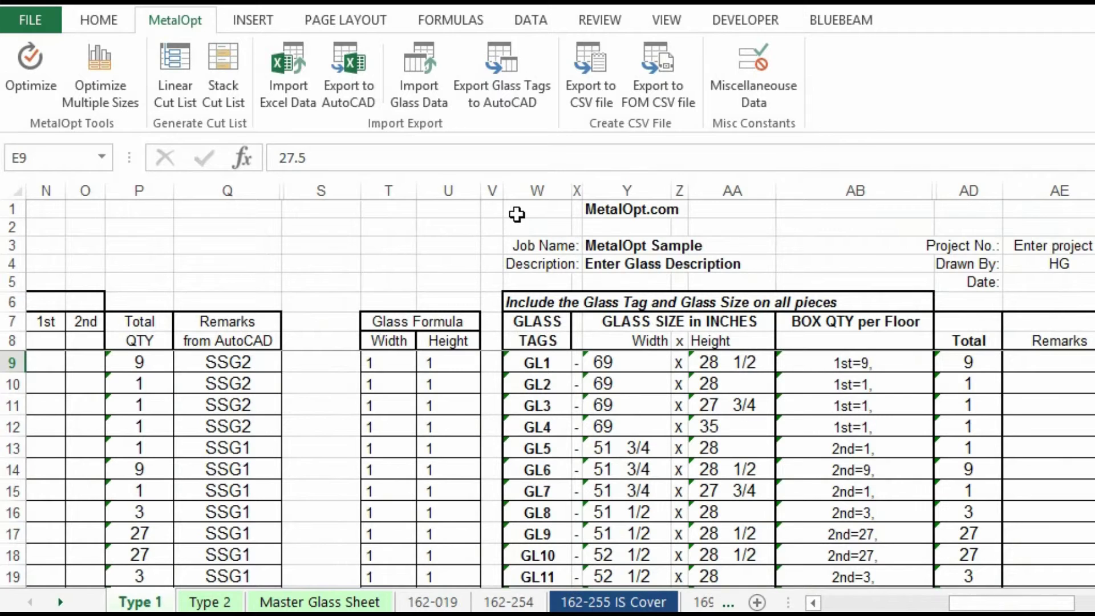
{"action": "left_click_drag", "start_coordinate": [513, 215], "coordinate": [1066, 570]}
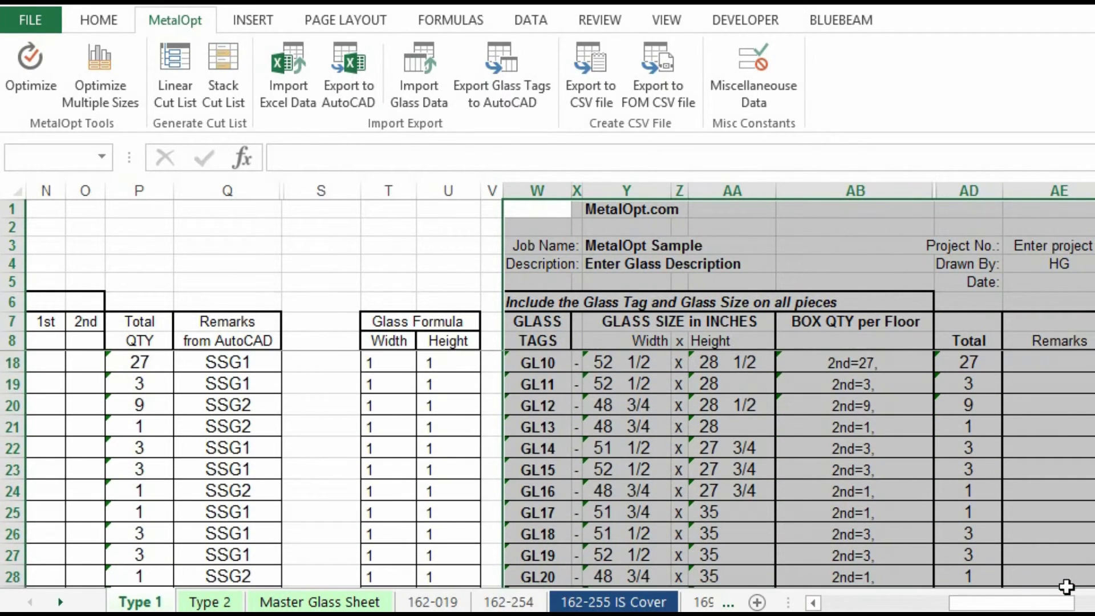
{"action": "left_click", "coordinate": [854, 605]}
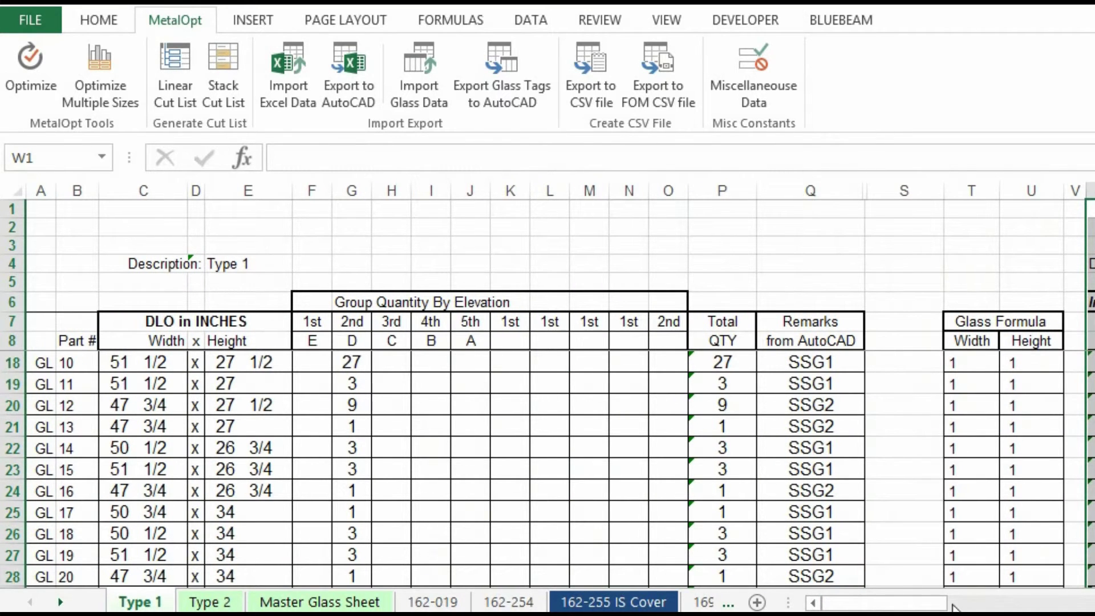
{"action": "left_click_drag", "start_coordinate": [903, 603], "coordinate": [965, 603]}
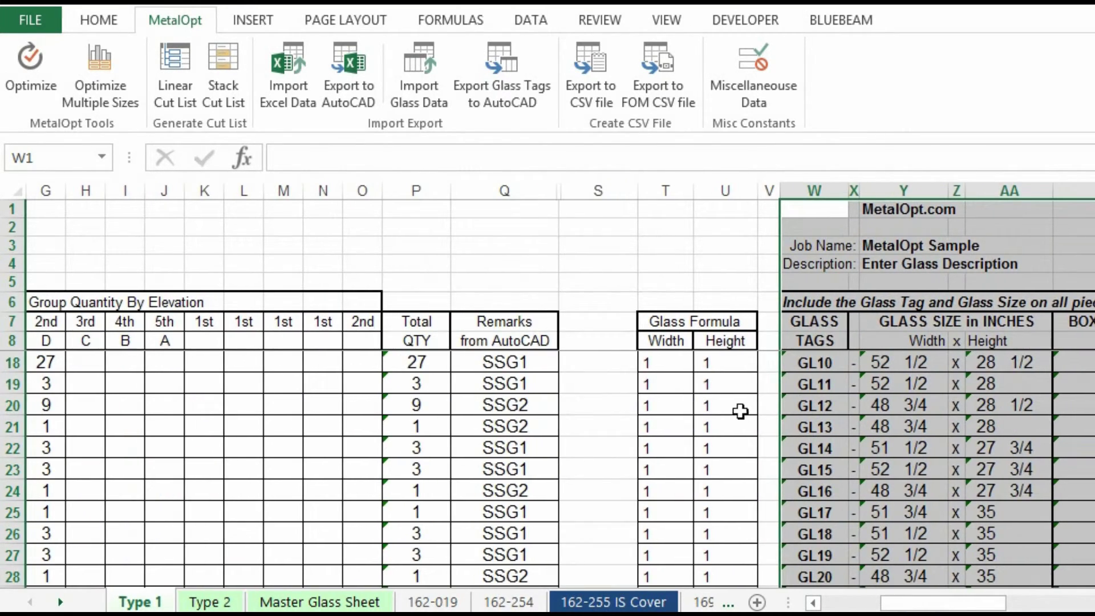
Review the Glass Formula width column from T18 down to T29 and back to T9.
{"action": "left_click", "coordinate": [661, 365]}
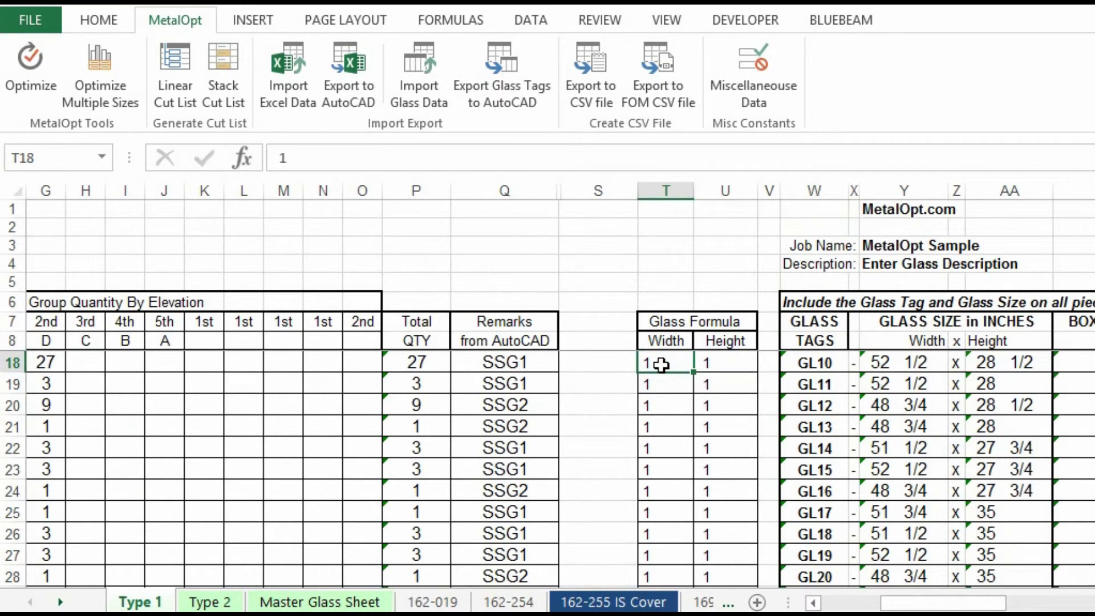
{"action": "scroll", "coordinate": [661, 367], "scroll_direction": "down", "scroll_amount": 4}
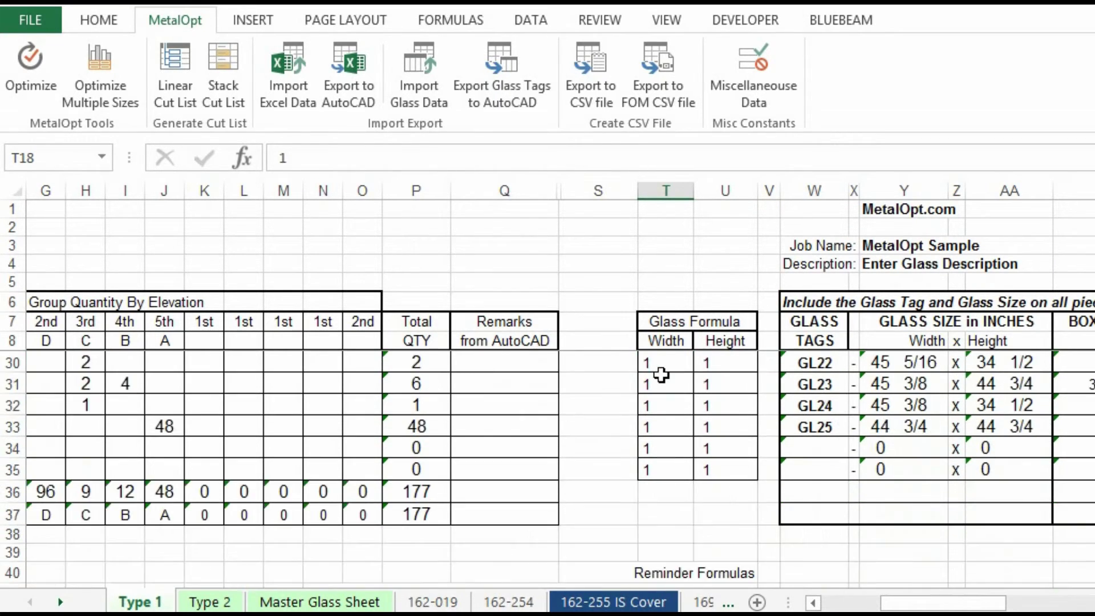
{"action": "scroll", "coordinate": [545, 413], "scroll_direction": "up", "scroll_amount": 1}
{"action": "left_click", "coordinate": [673, 404]}
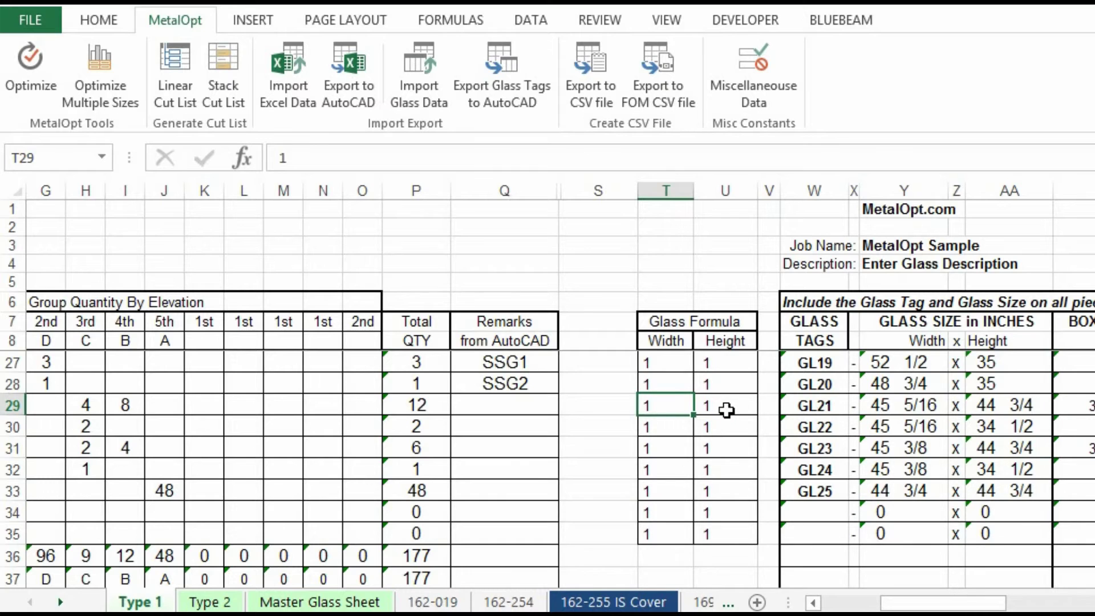
{"action": "key", "text": "ctrl+Up"}
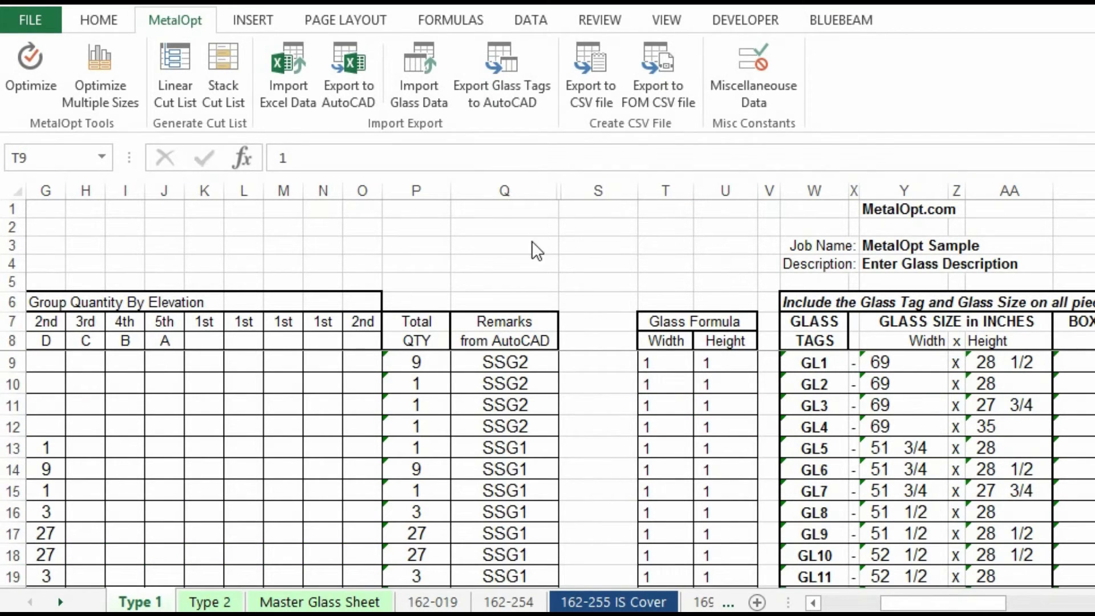
Set GL 5's Glass Formula width factor in T13 to 1.5.
{"action": "left_click", "coordinate": [495, 451]}
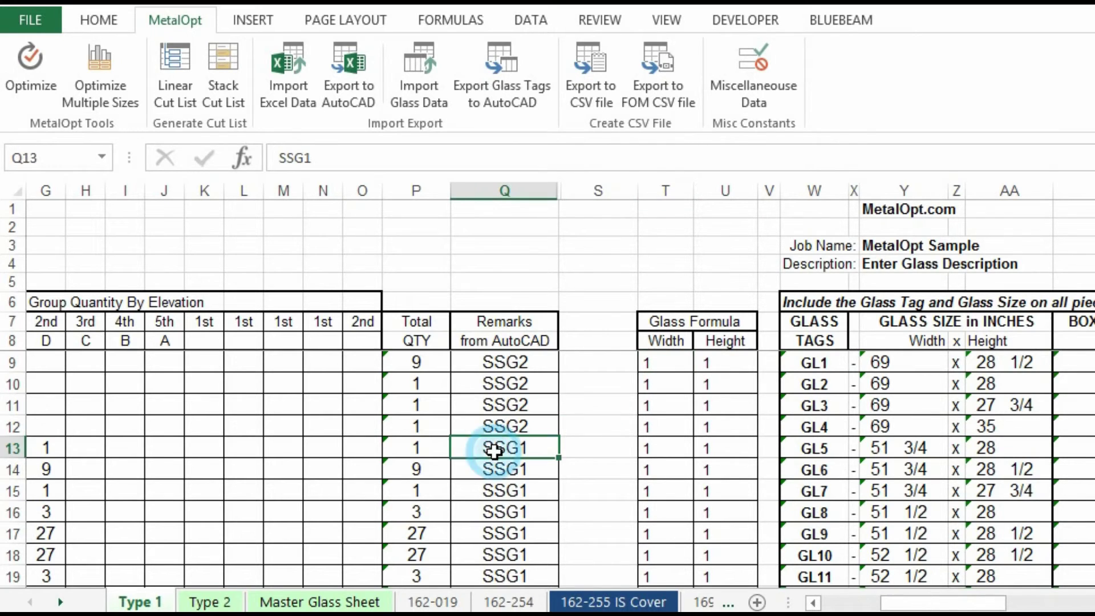
{"action": "left_click", "coordinate": [649, 448]}
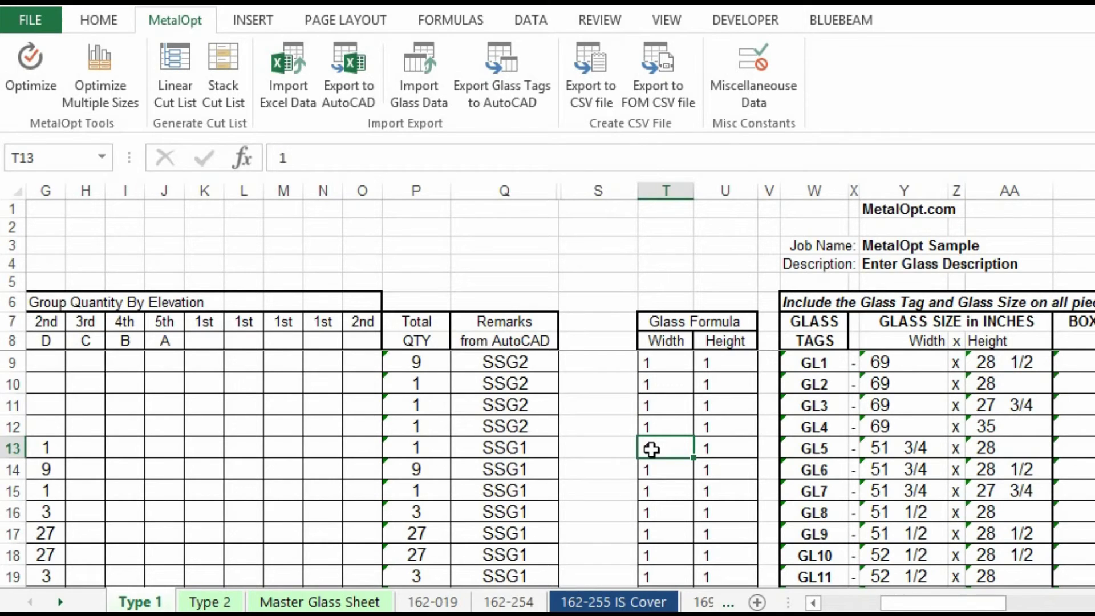
{"action": "type", "text": "1.5"}
{"action": "key", "text": "Return"}
{"action": "left_click", "coordinate": [650, 450]}
{"action": "key", "text": "Right"}
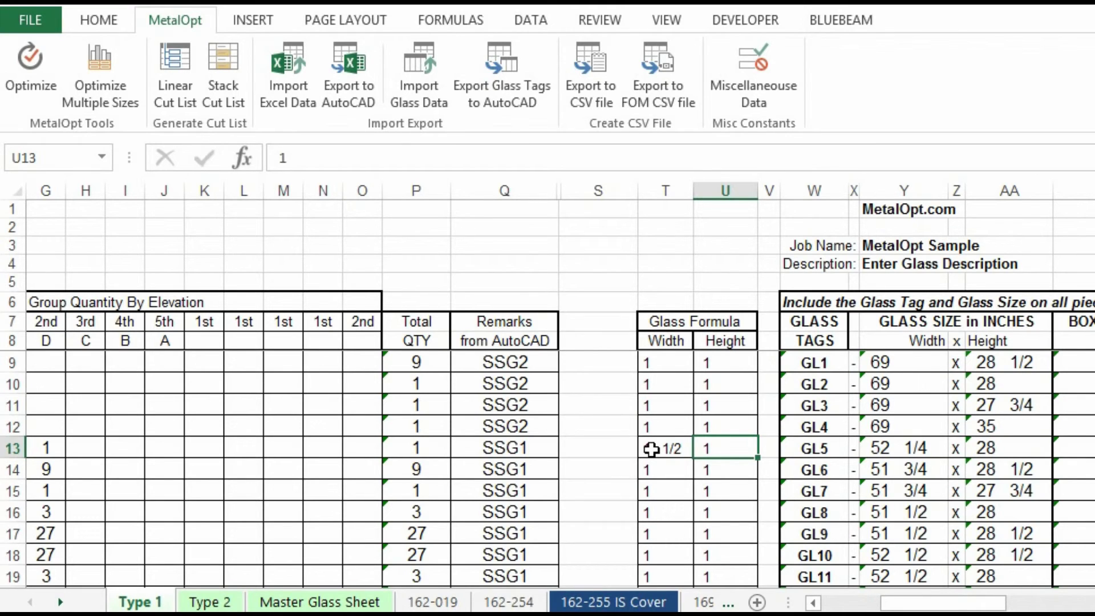
{"action": "key", "text": "Left"}
{"action": "key", "text": "Left"}
{"action": "key", "text": "Left"}
{"action": "key", "text": "Left"}
{"action": "key", "text": "Left"}
{"action": "key", "text": "Left"}
{"action": "key", "text": "Left"}
{"action": "key", "text": "Left"}
{"action": "key", "text": "Left"}
{"action": "key", "text": "Left"}
{"action": "key", "text": "Left"}
{"action": "key", "text": "Left"}
{"action": "key", "text": "Left"}
{"action": "key", "text": "Left"}
{"action": "key", "text": "Left"}
{"action": "key", "text": "Left"}
{"action": "key", "text": "Left"}
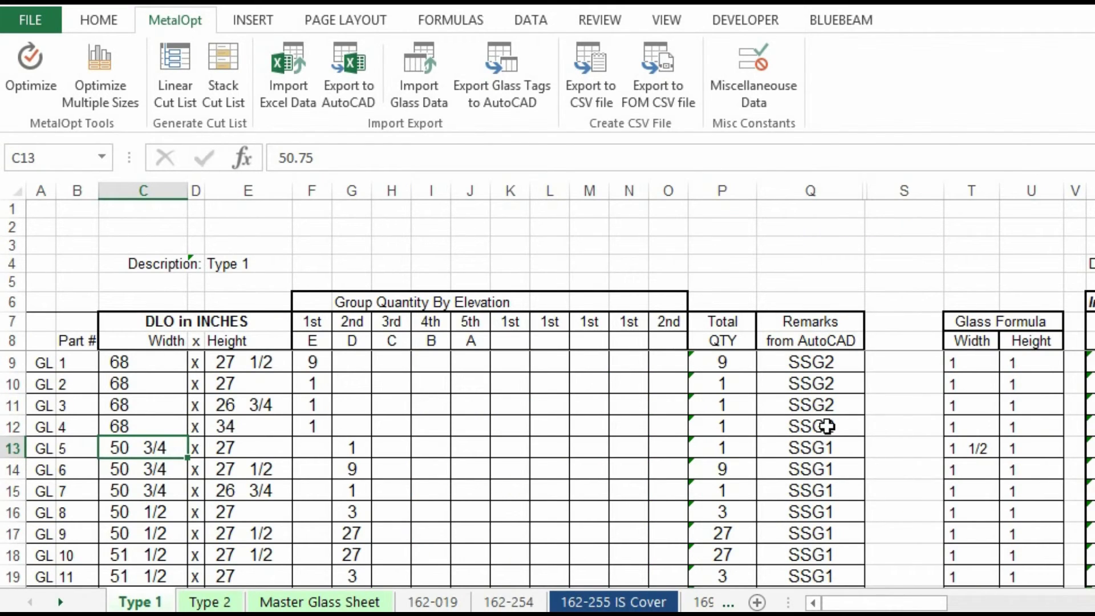
Set GL 4's Glass Formula width factor in T12 to .5.
{"action": "left_click", "coordinate": [973, 428]}
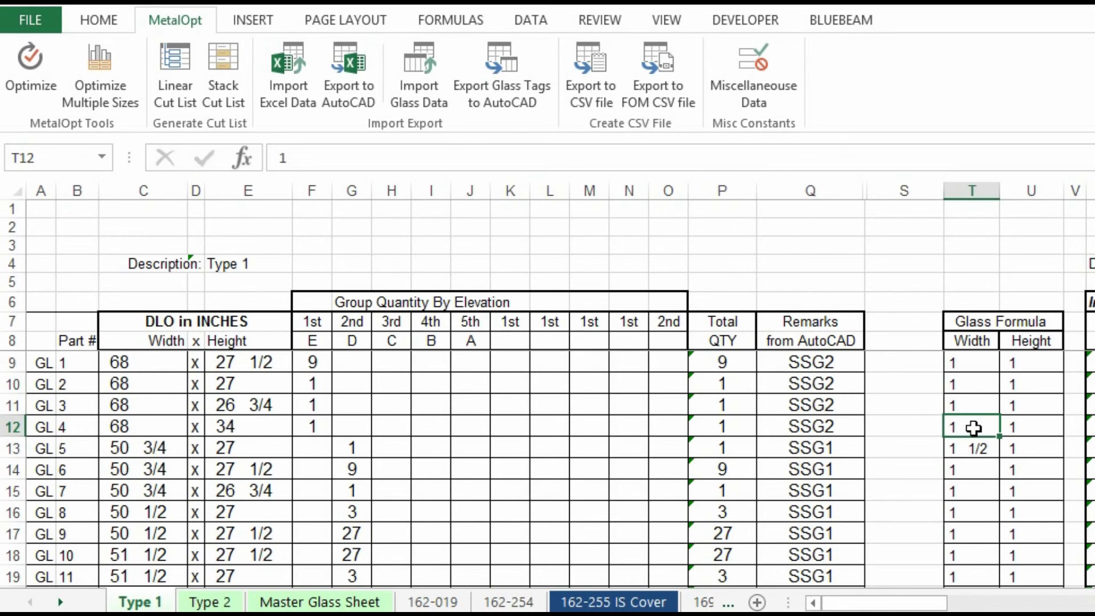
{"action": "type", "text": ".5"}
{"action": "key", "text": "Return"}
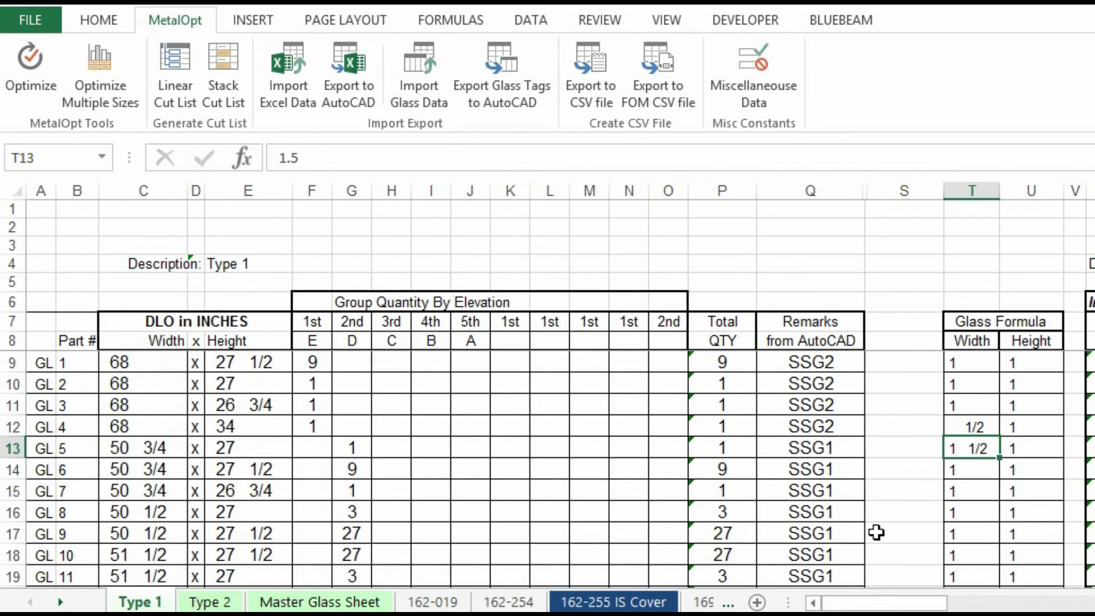